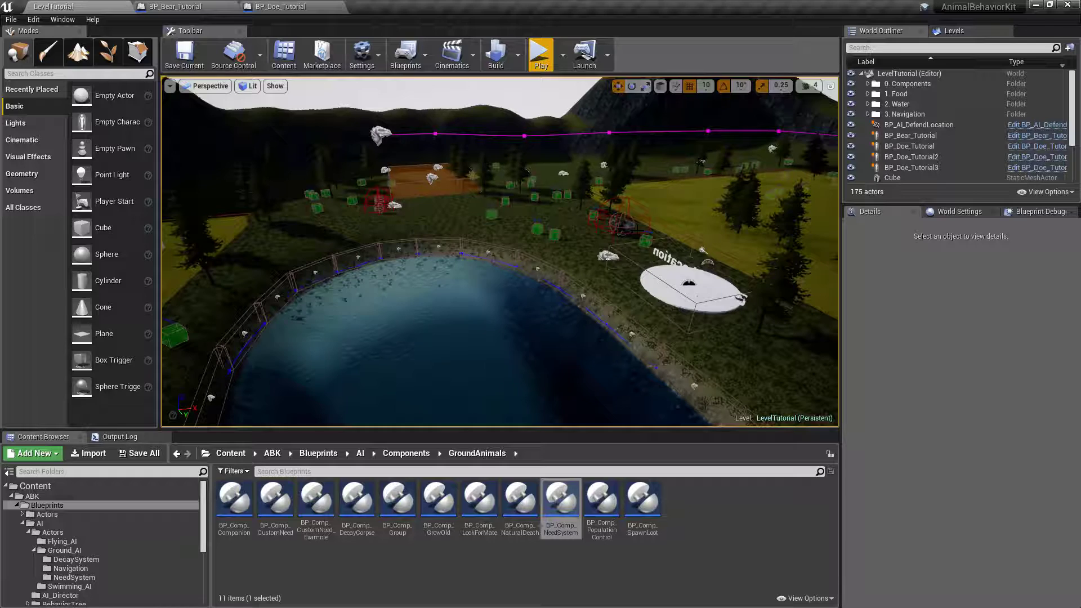
Browse to the ABK/Blueprints/AI/Components/GroundAnimals folder and select the BP_Comp_NeedSystem component.
right_drag(526, 183, 619, 182)
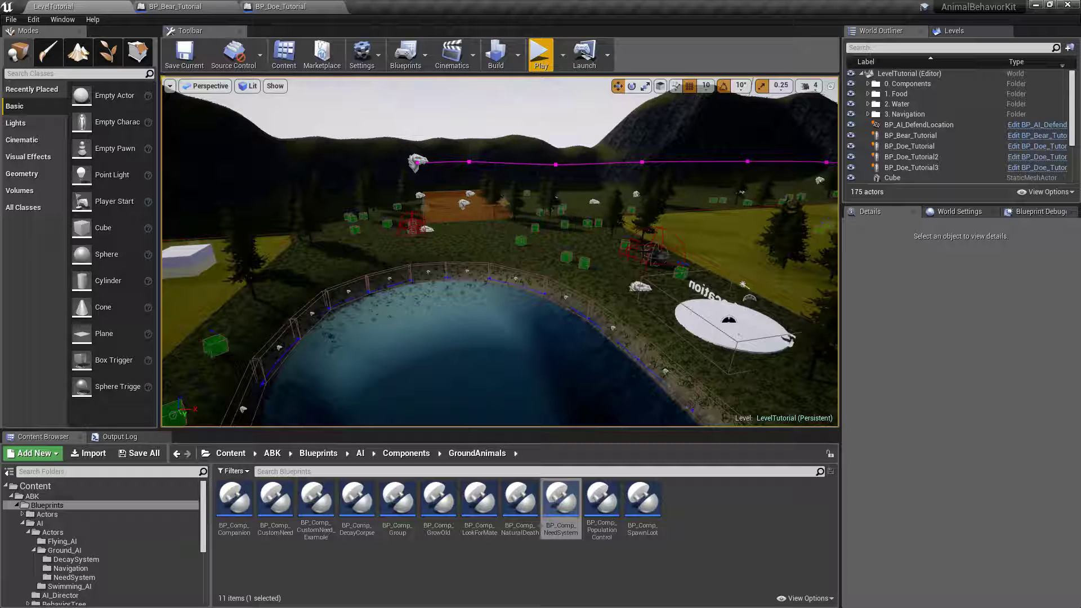
click(52, 499)
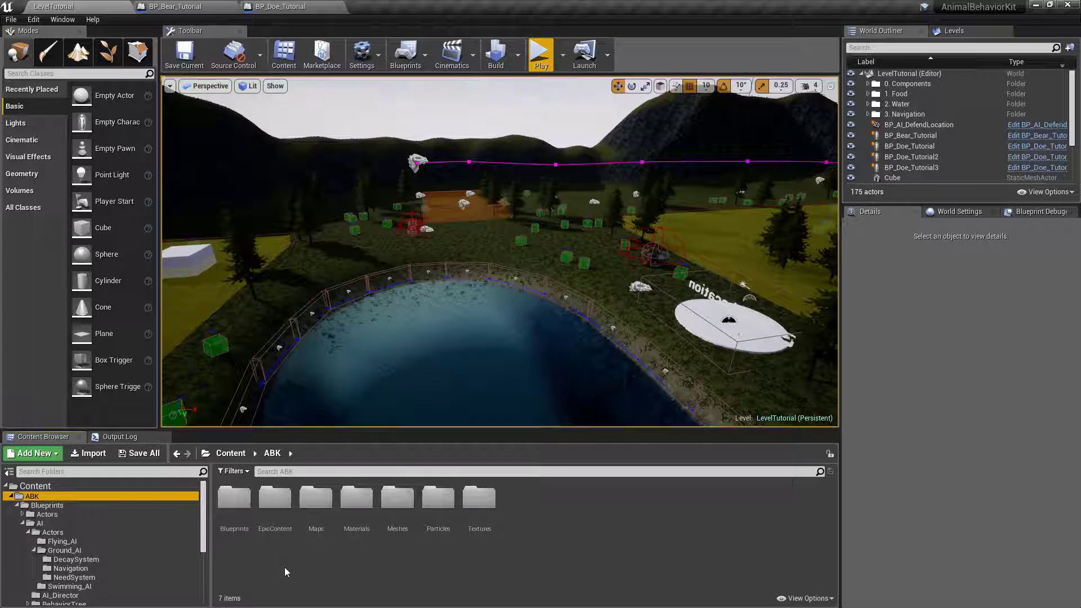
double_click(235, 500)
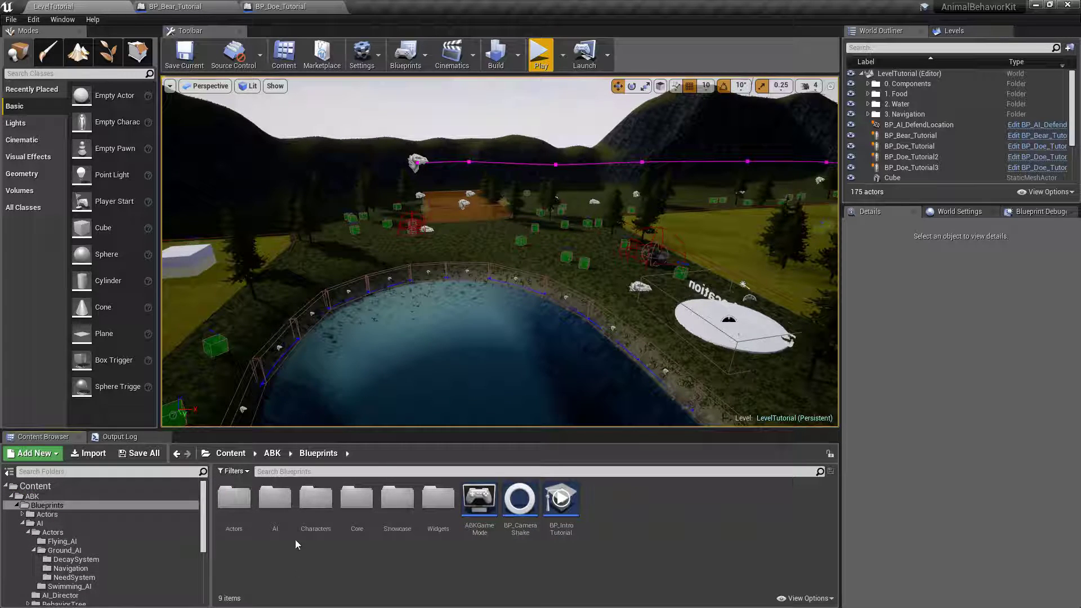
double_click(278, 504)
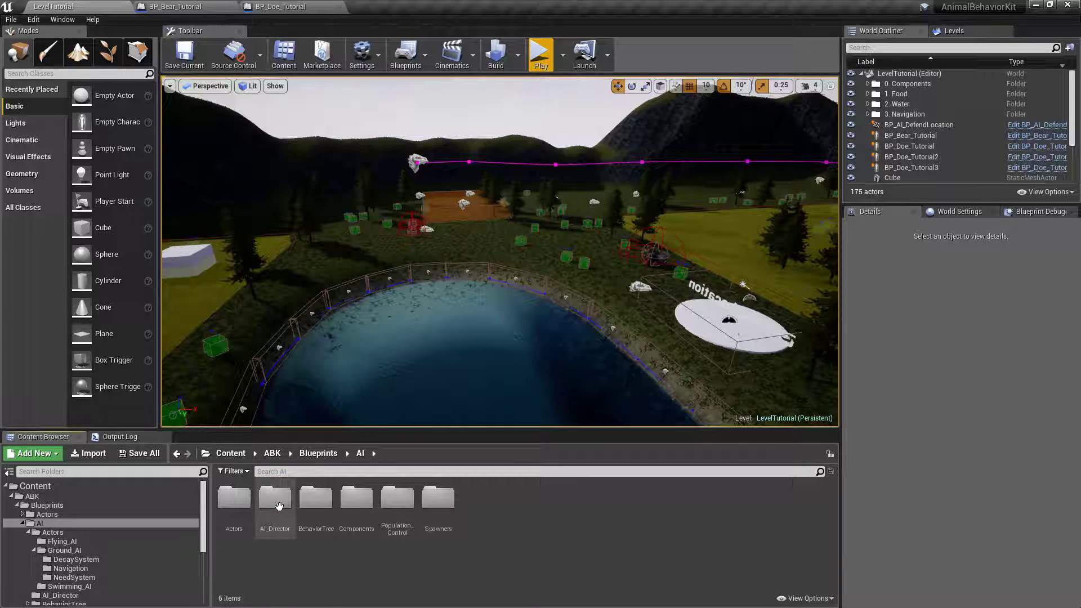
double_click(357, 498)
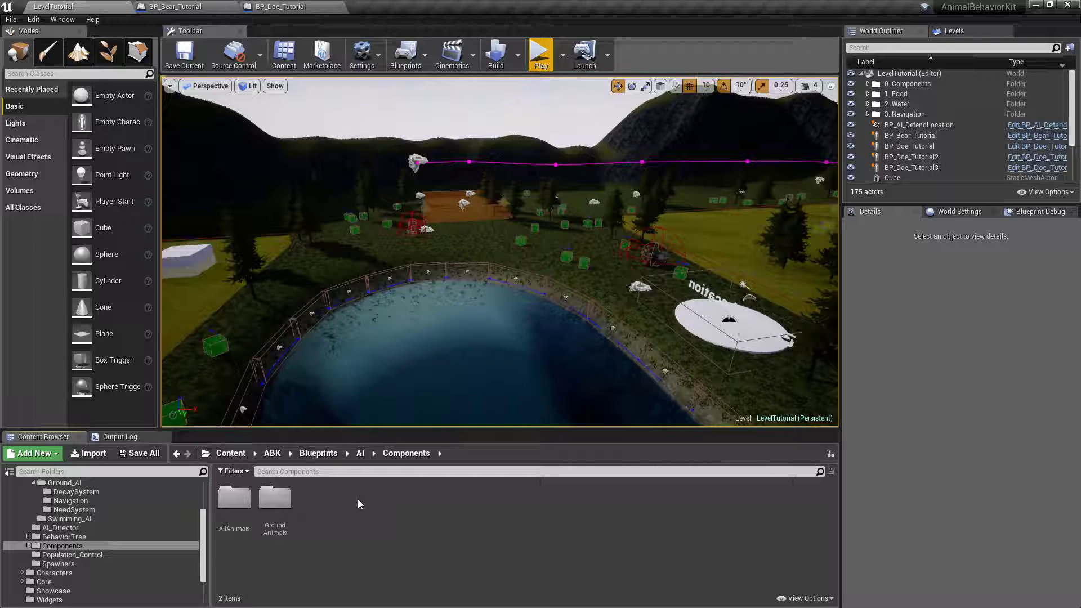
double_click(275, 498)
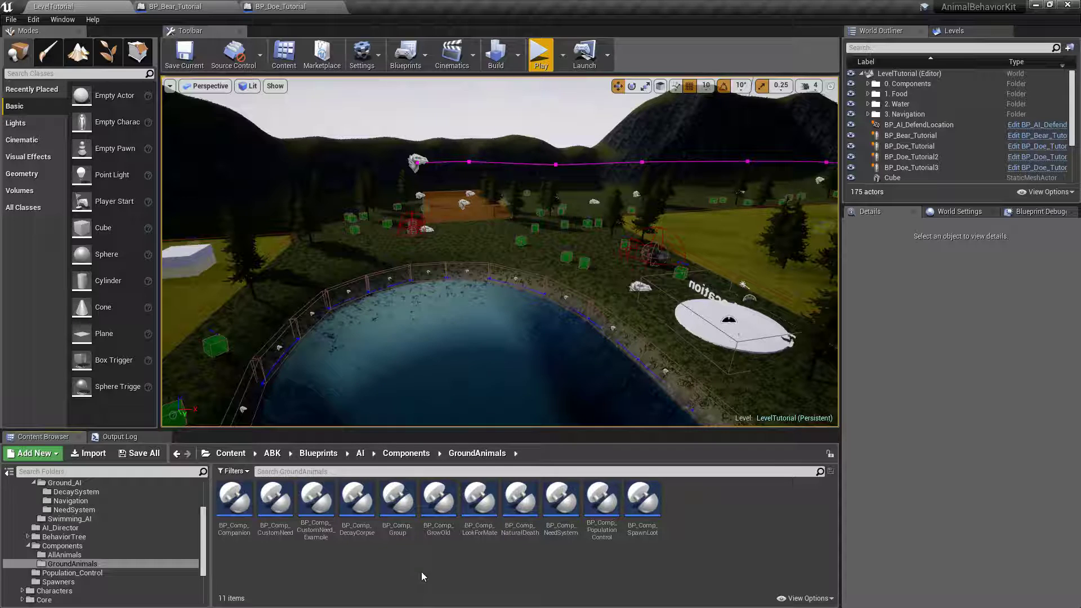
click(565, 510)
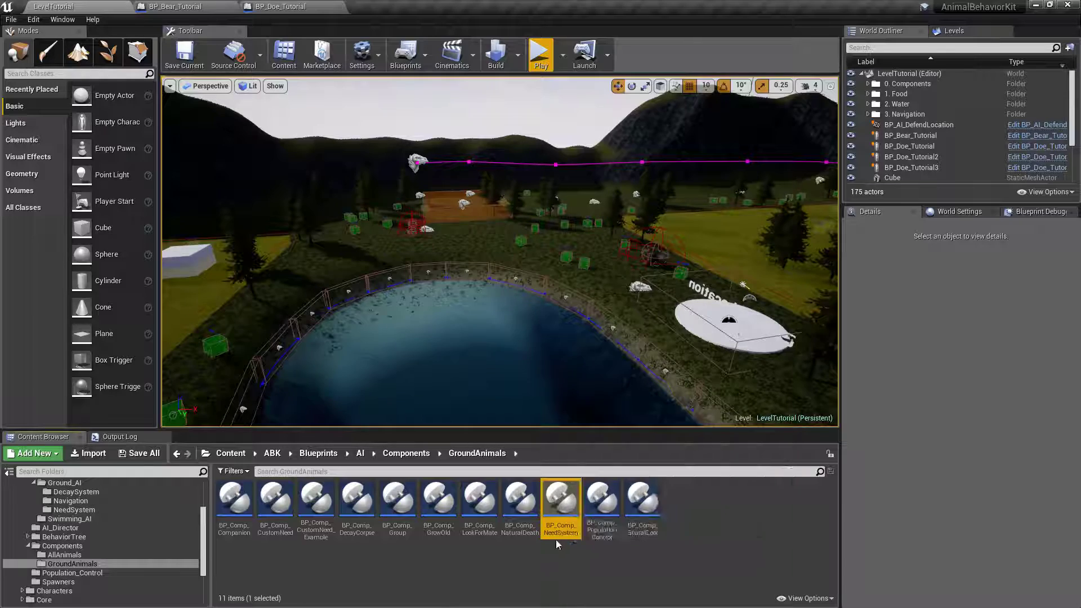
Set BP_Bear_Tutorial's Roam Behavior to Stay In Place and its Engage Behavior to Ignore.
right_drag(493, 286, 582, 300)
key(w)
click(493, 286)
click(495, 256)
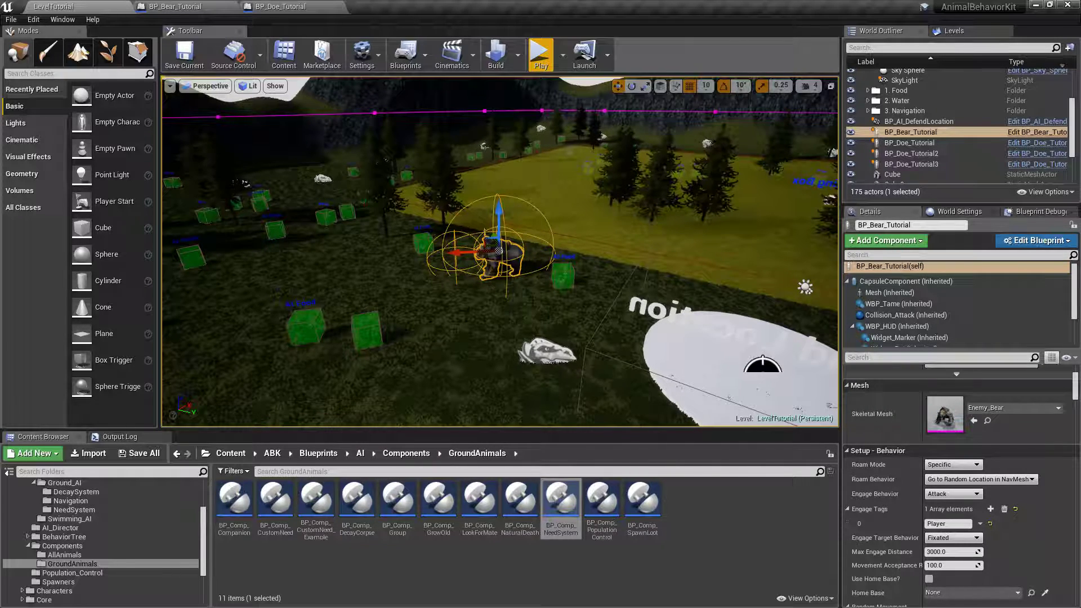
click(958, 479)
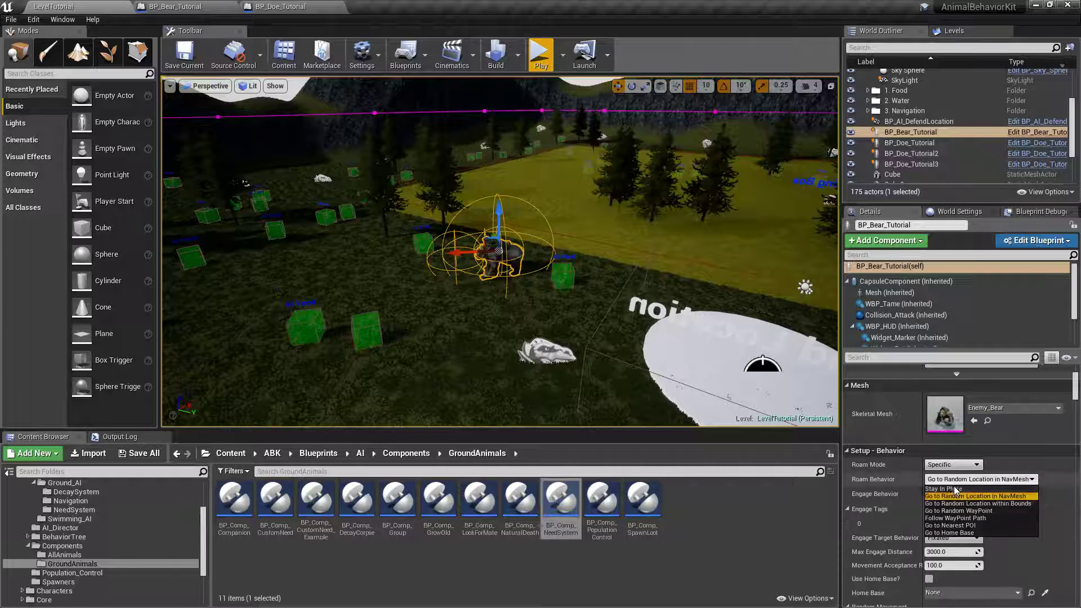
click(956, 488)
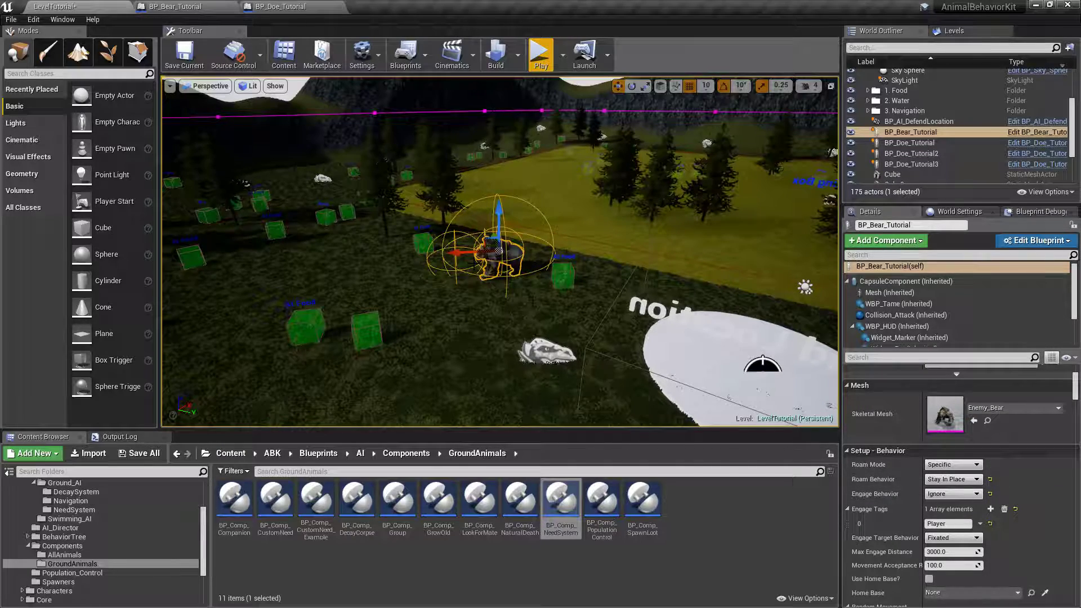
Delete the extra deer BP_Doe_Tutorial2 and BP_Doe_Tutorial3 from the level.
right_drag(456, 252, 456, 253)
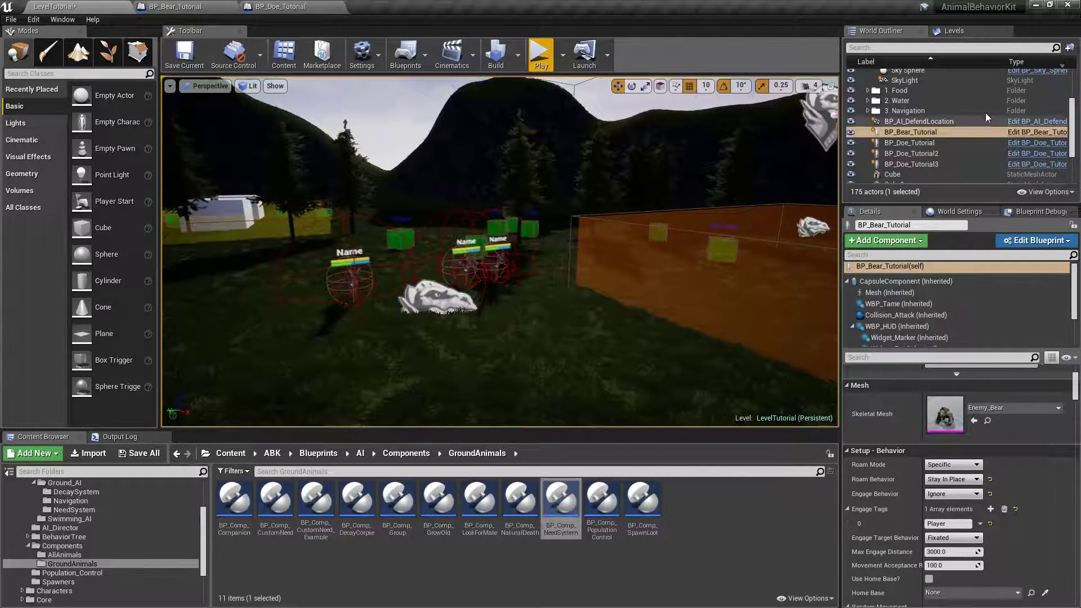
click(941, 143)
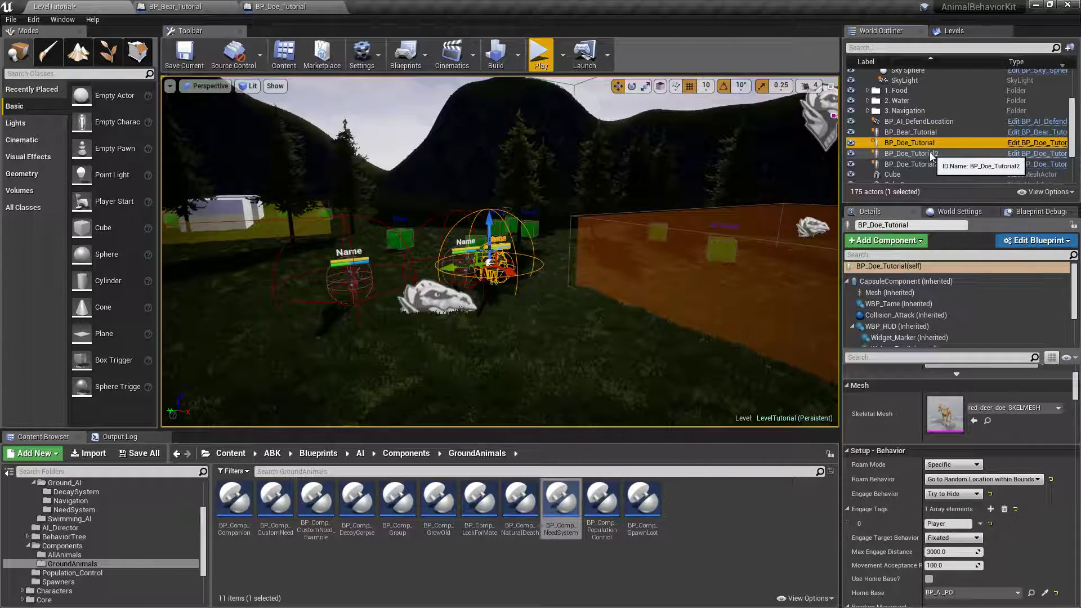
click(933, 154)
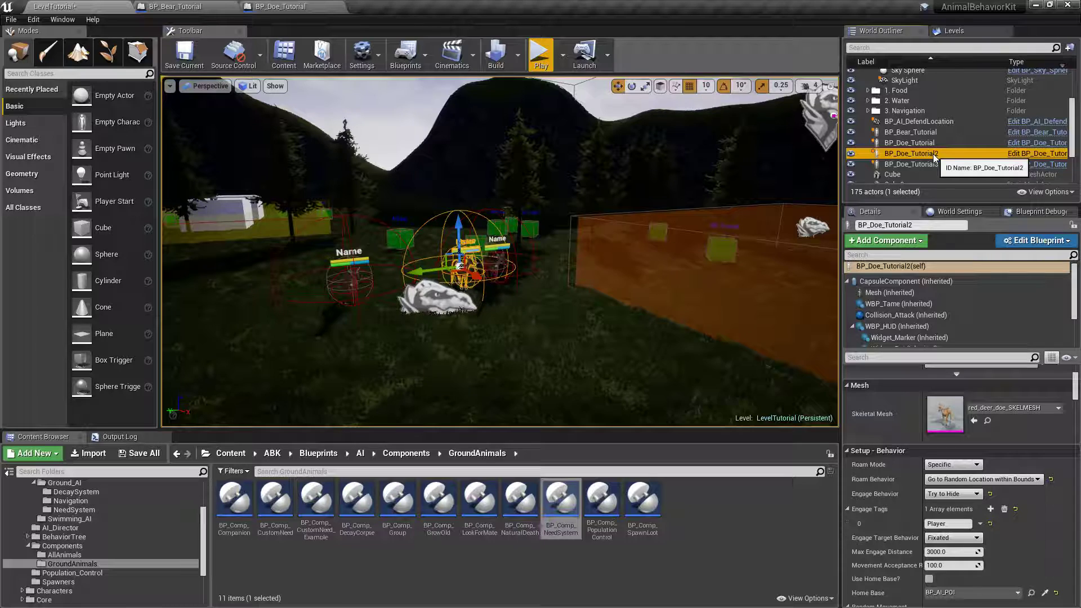
key(Delete)
key(Delete)
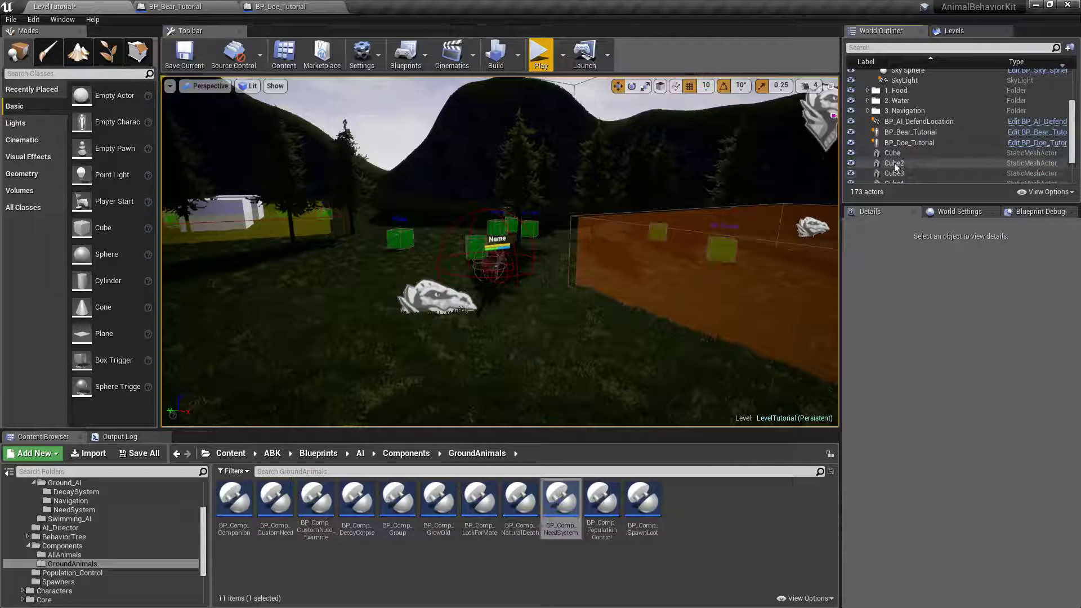
Move BP_Doe_Tutorial to about X -3200, Y -3870 and set its Engage Behavior to Ignore.
click(901, 142)
drag(435, 281, 254, 302)
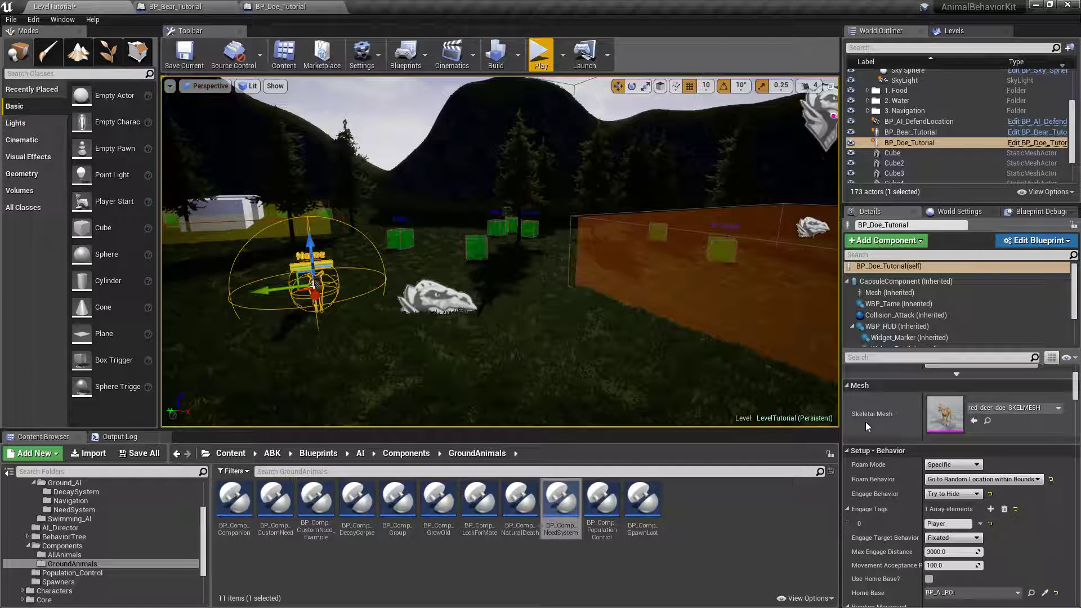
click(944, 495)
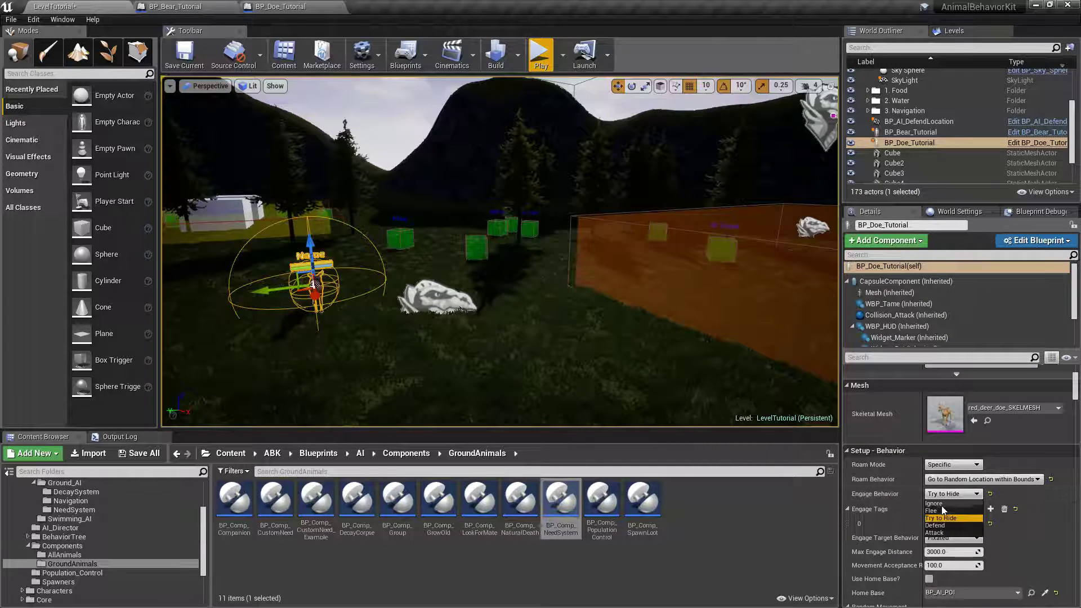
click(907, 502)
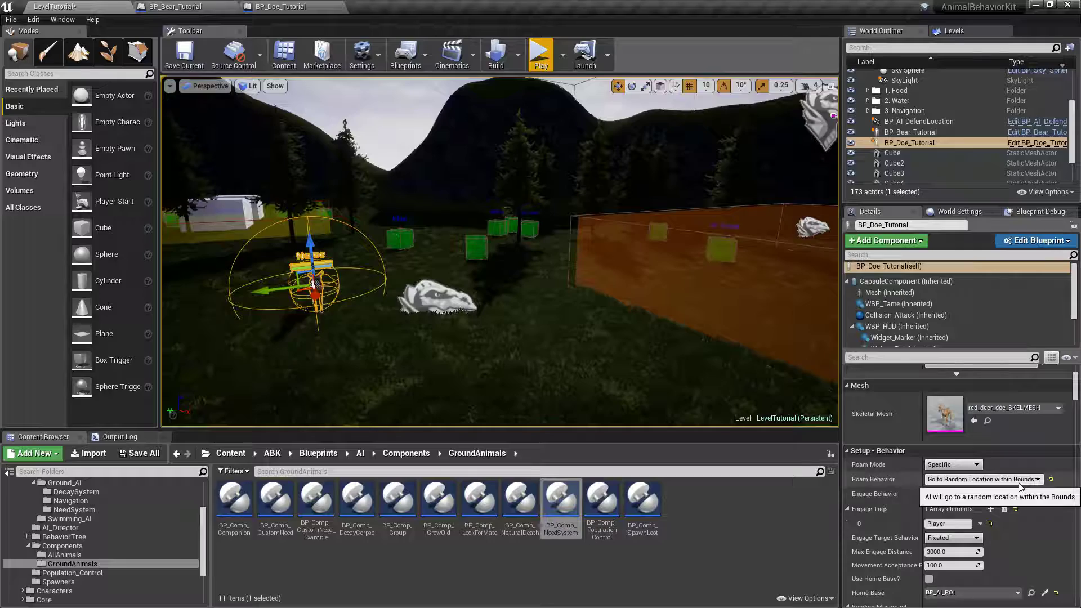
Enable Marker Hidden on both BP_AI_BoundingBox and BP_AI_BoundingBox2.
right_drag(591, 270, 557, 276)
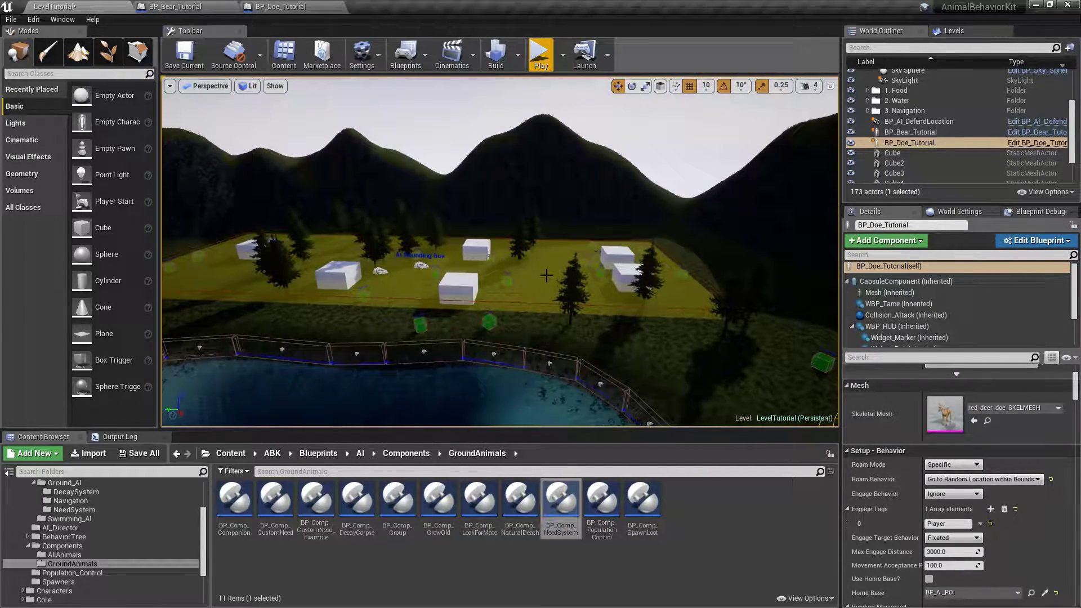
click(547, 275)
right_drag(546, 275, 666, 223)
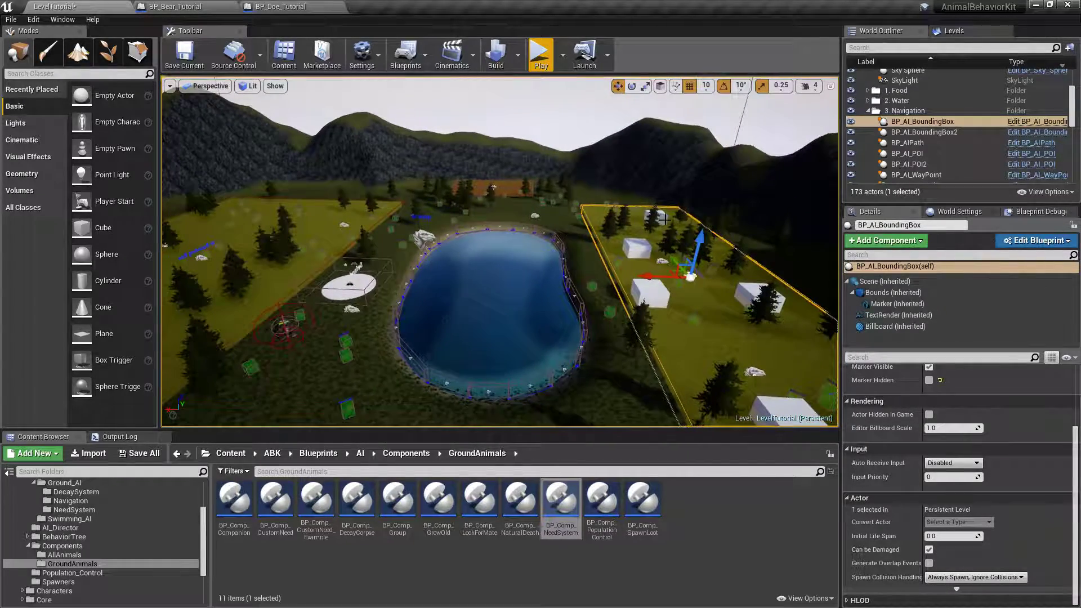
ctrl+click(956, 131)
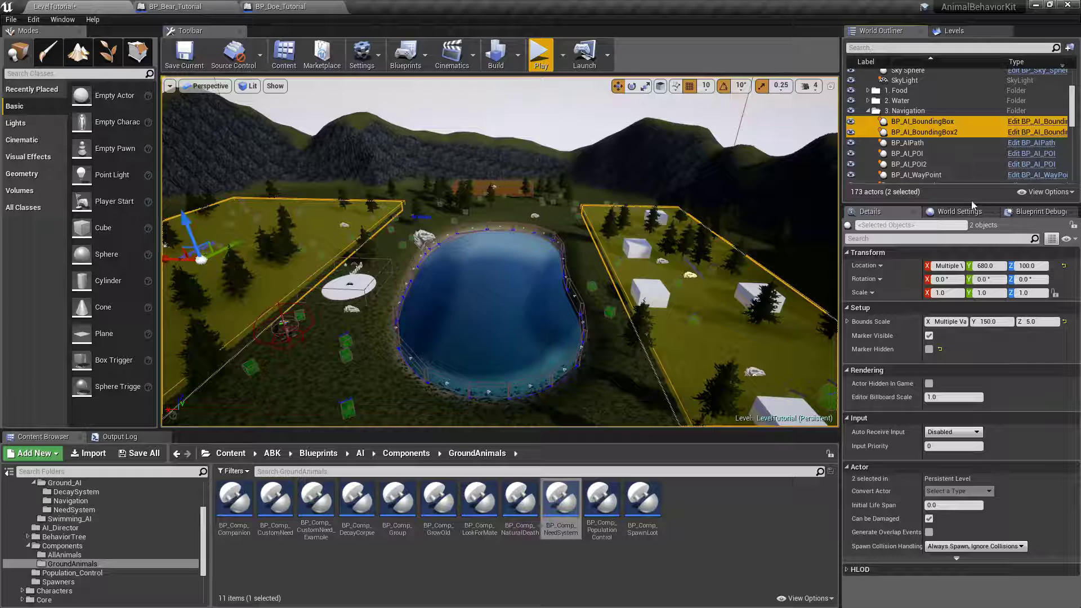
click(928, 349)
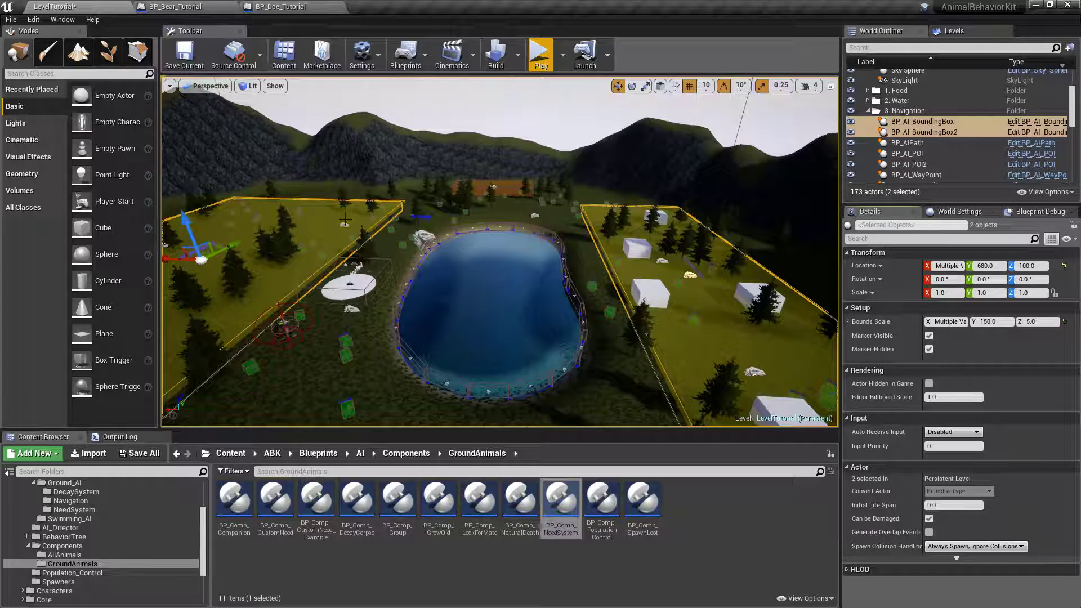
Enable Marker Hidden on BP_AI_POI and BP_AI_POI2, and save all modified content.
click(908, 153)
ctrl+click(928, 163)
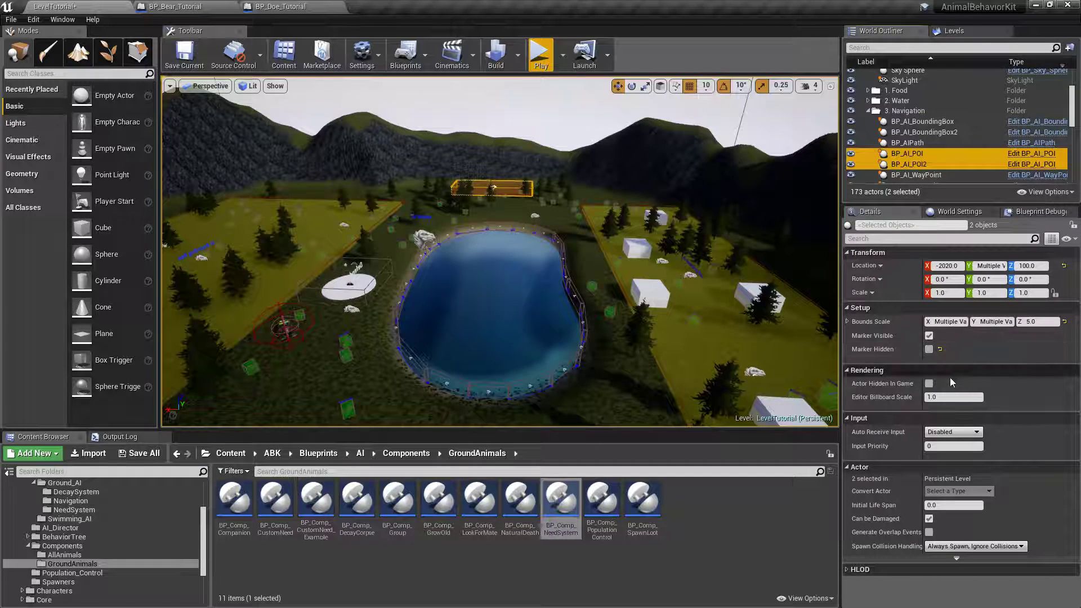
click(929, 349)
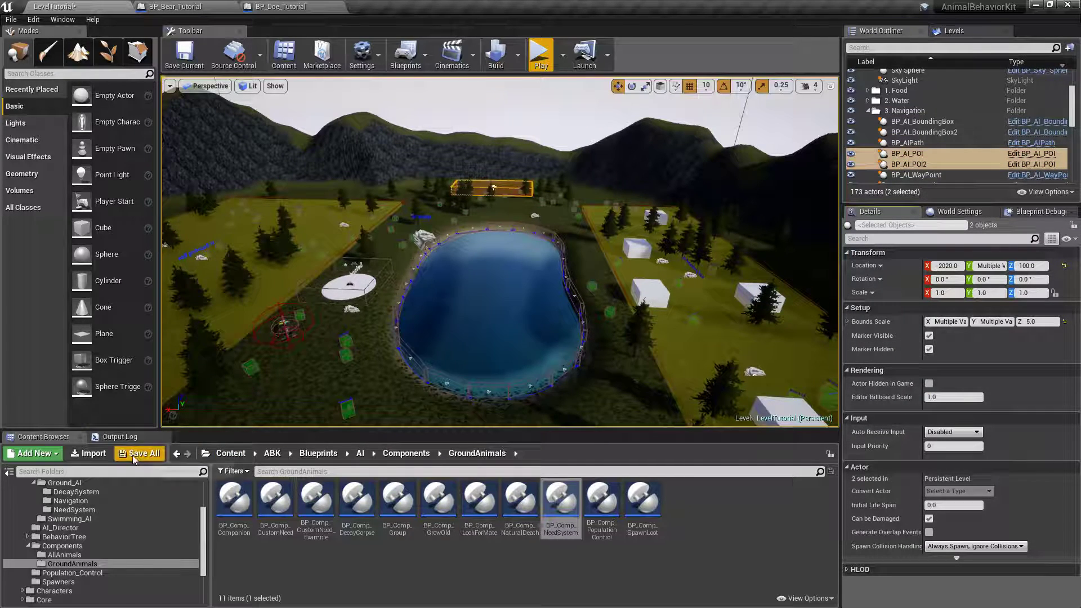
click(133, 455)
click(639, 413)
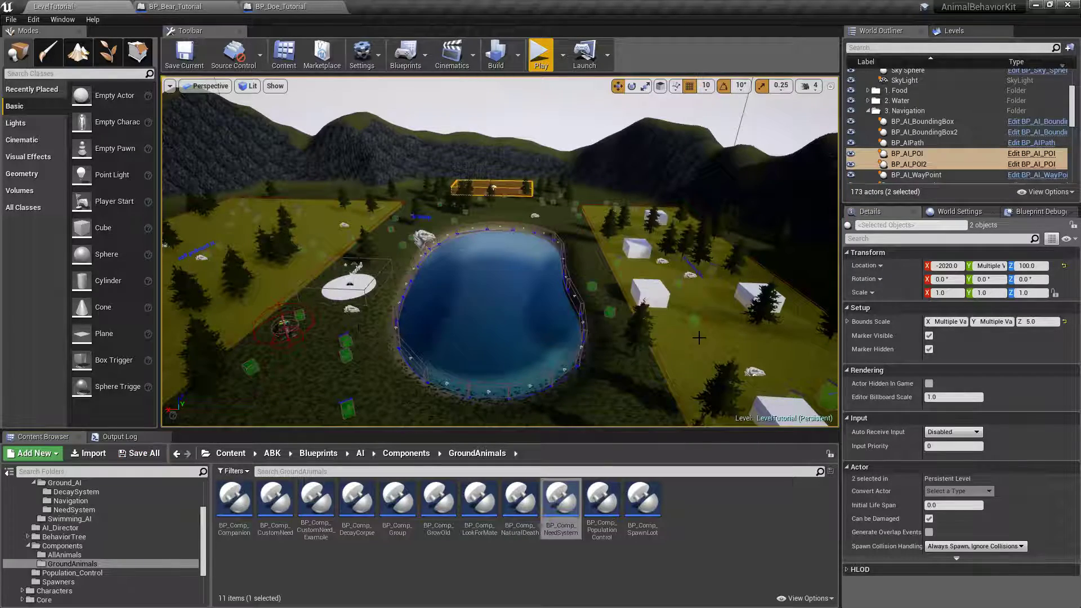
Select BP_Doe_Tutorial, collapse its CapsuleComponent hierarchy and enlarge the component list.
right_drag(689, 302, 690, 300)
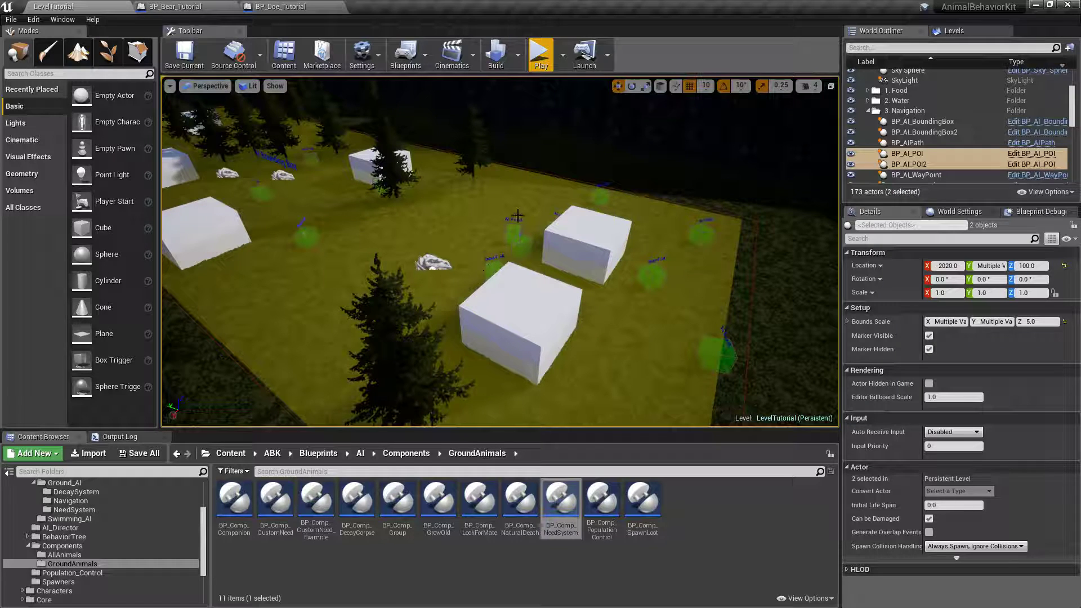
right_drag(517, 220, 515, 221)
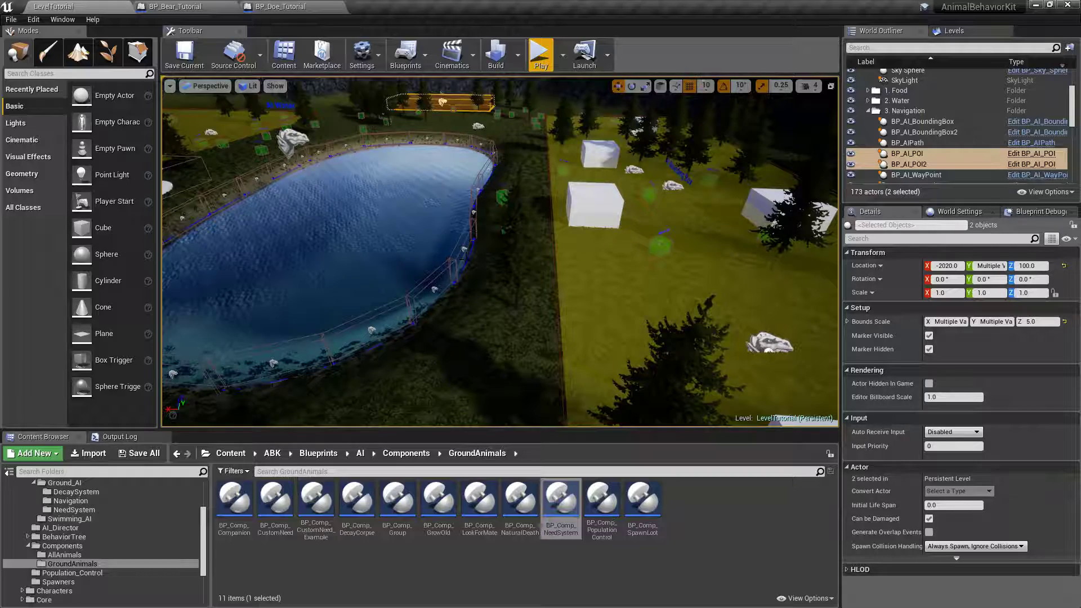
key(f)
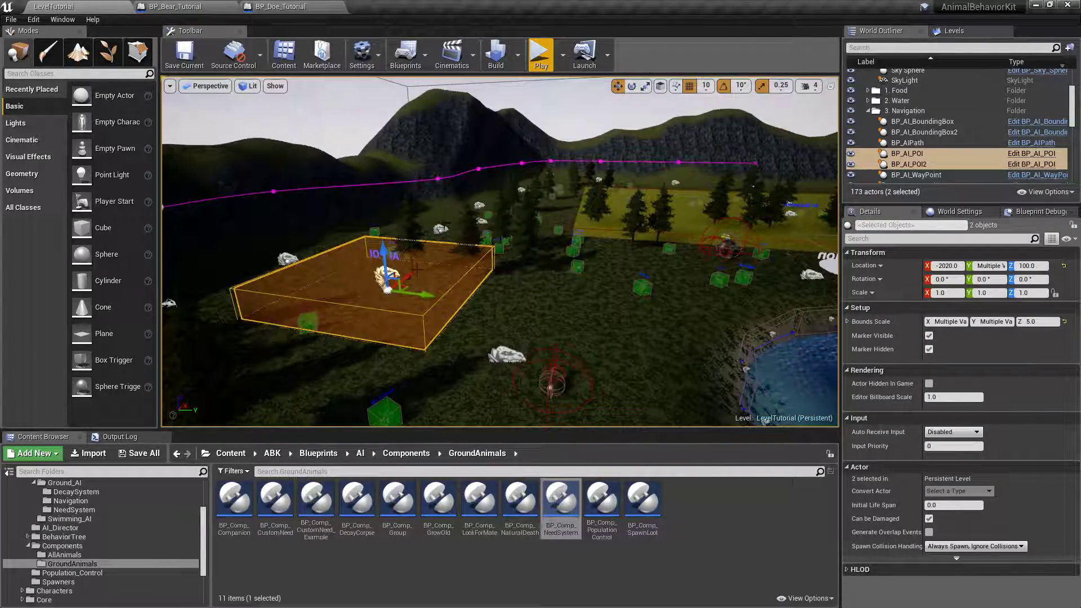
right_drag(500, 252, 282, 250)
click(535, 276)
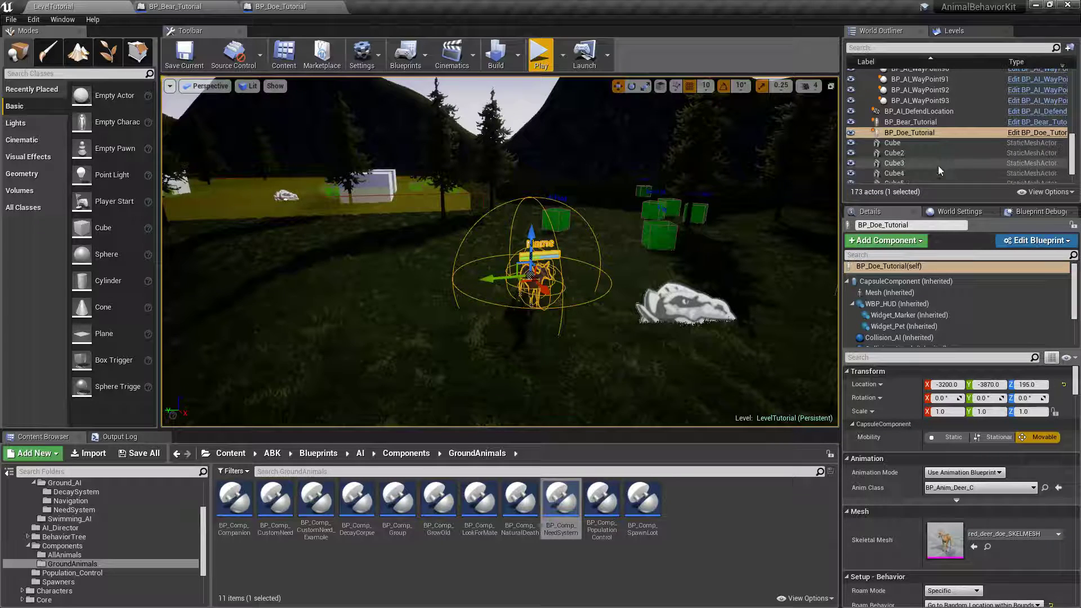
click(846, 281)
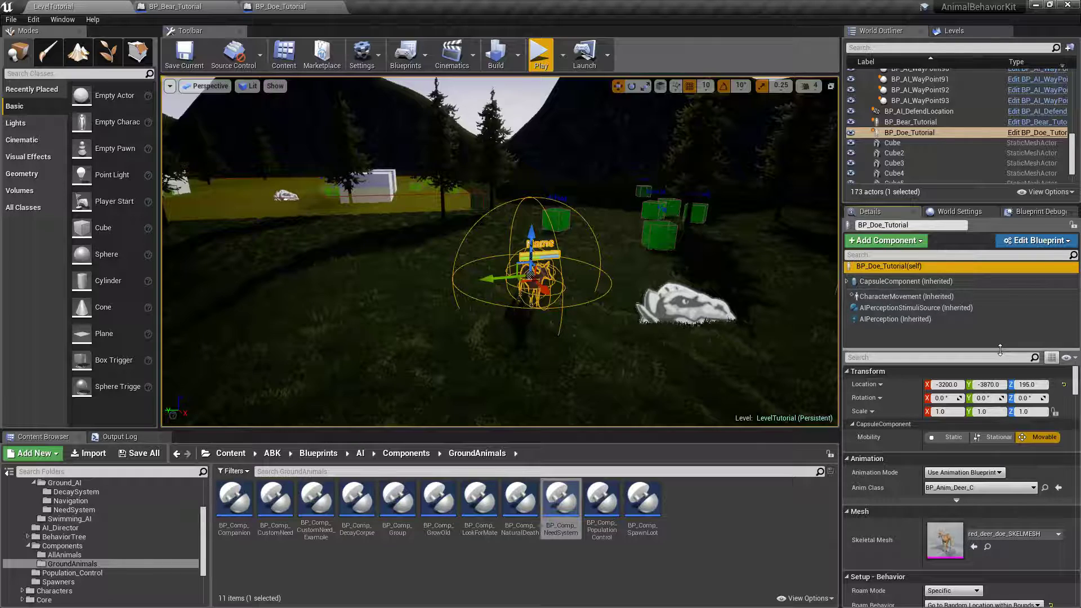
drag(957, 349, 957, 364)
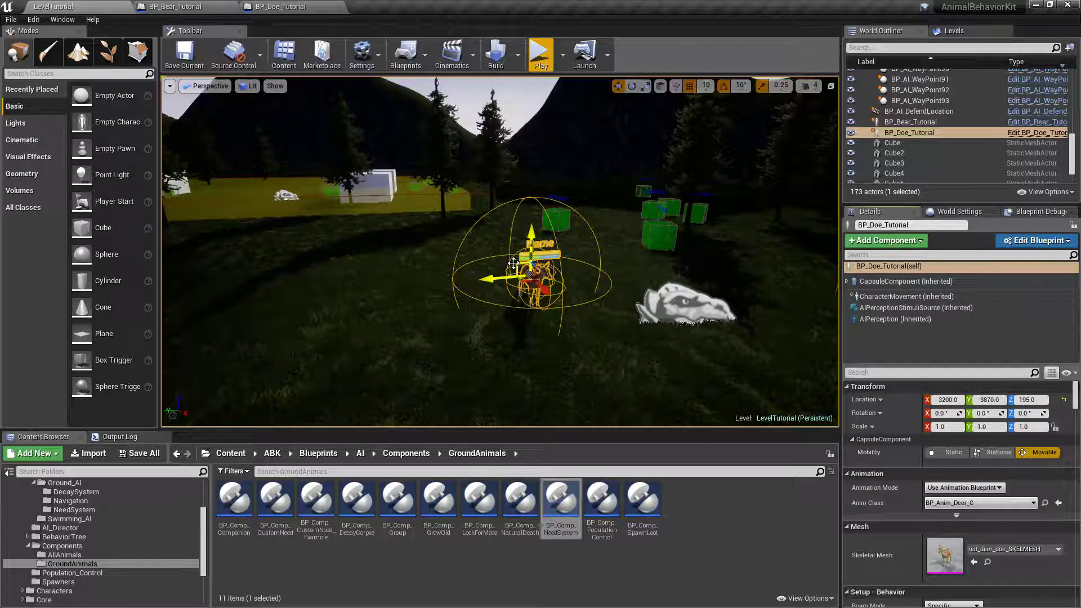
click(878, 242)
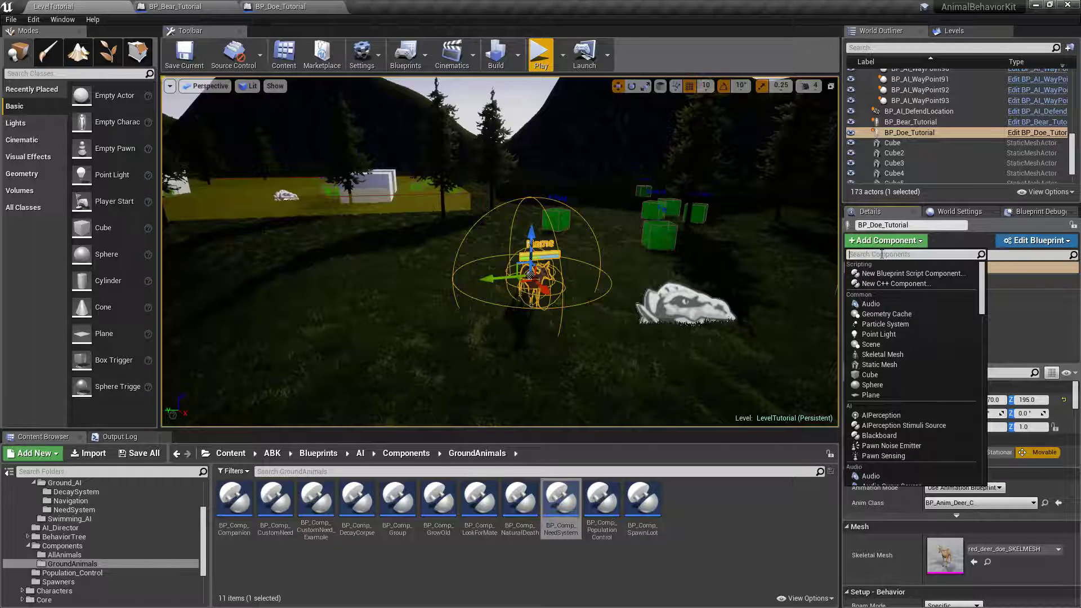
text(comop)
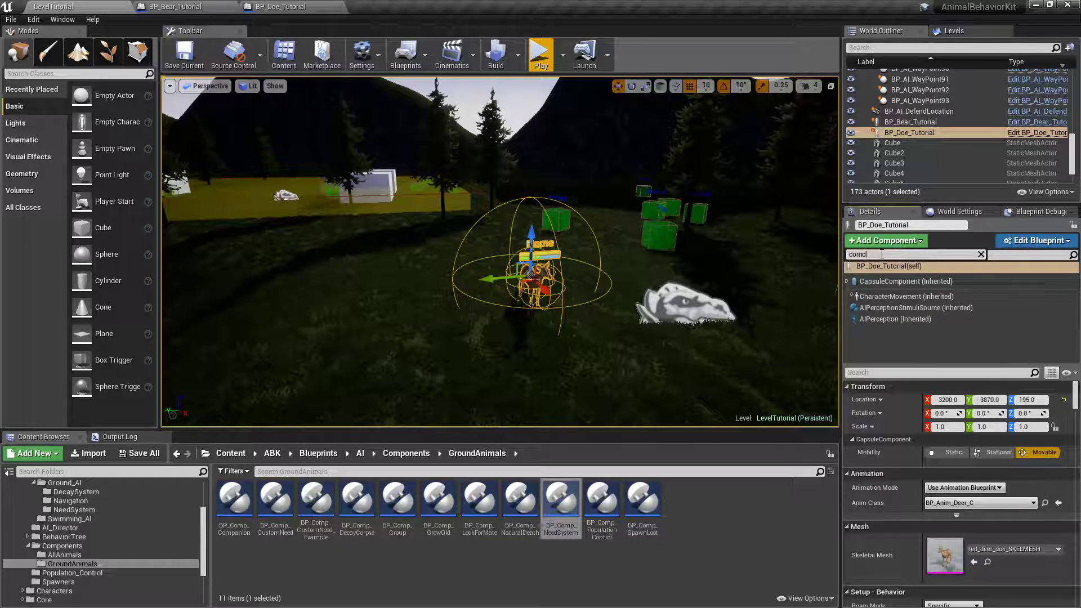
key(BackSpace)
text(p_need)
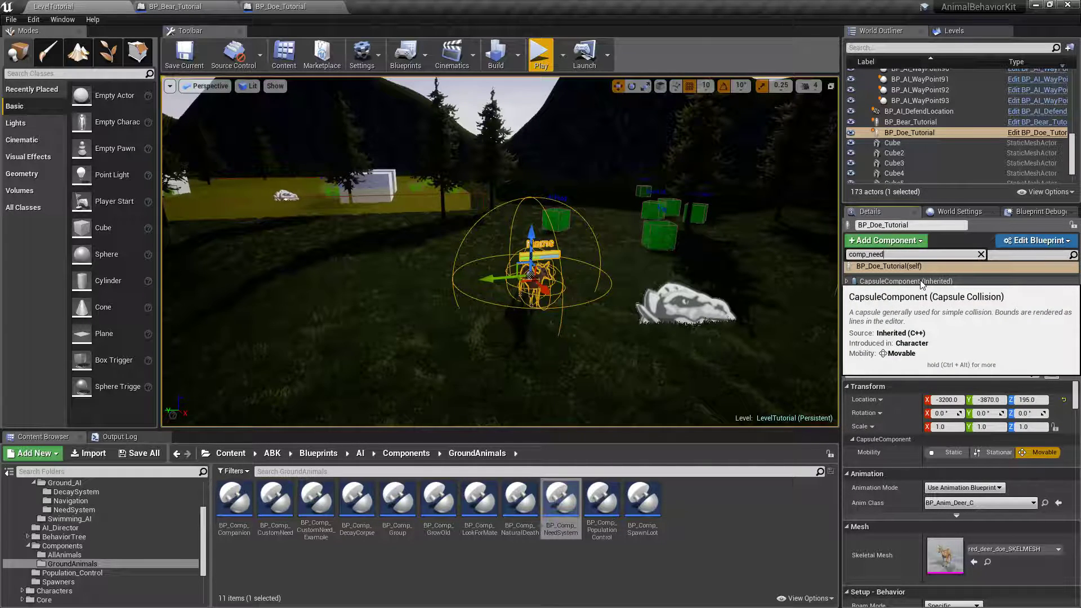
key(BackSpace)
key(BackSpace)
key(BackSpace)
key(BackSpace)
key(BackSpace)
key(BackSpace)
text(bp)
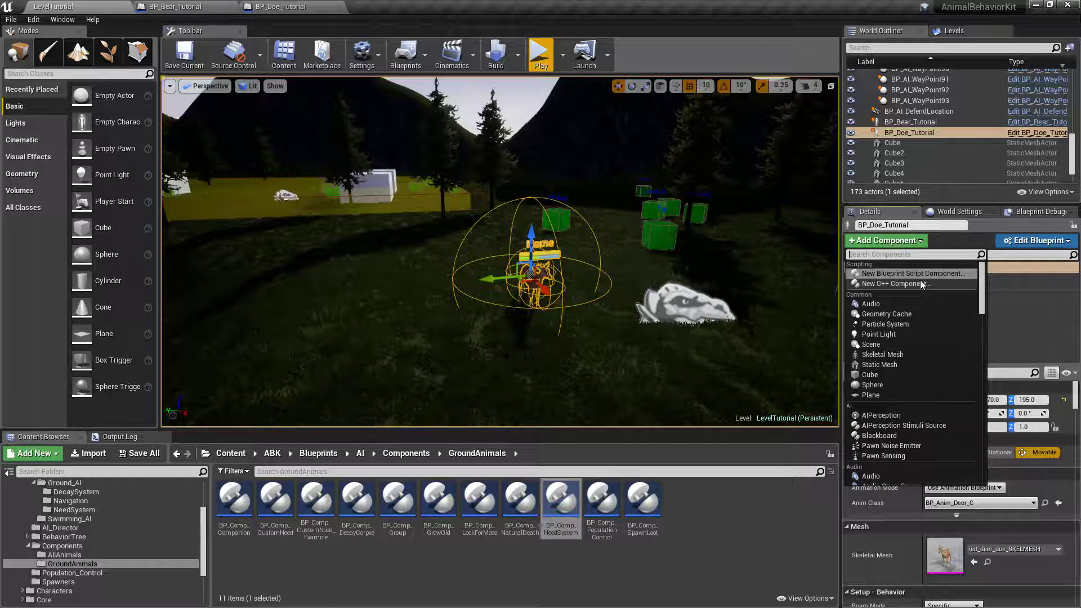
text(_comp)
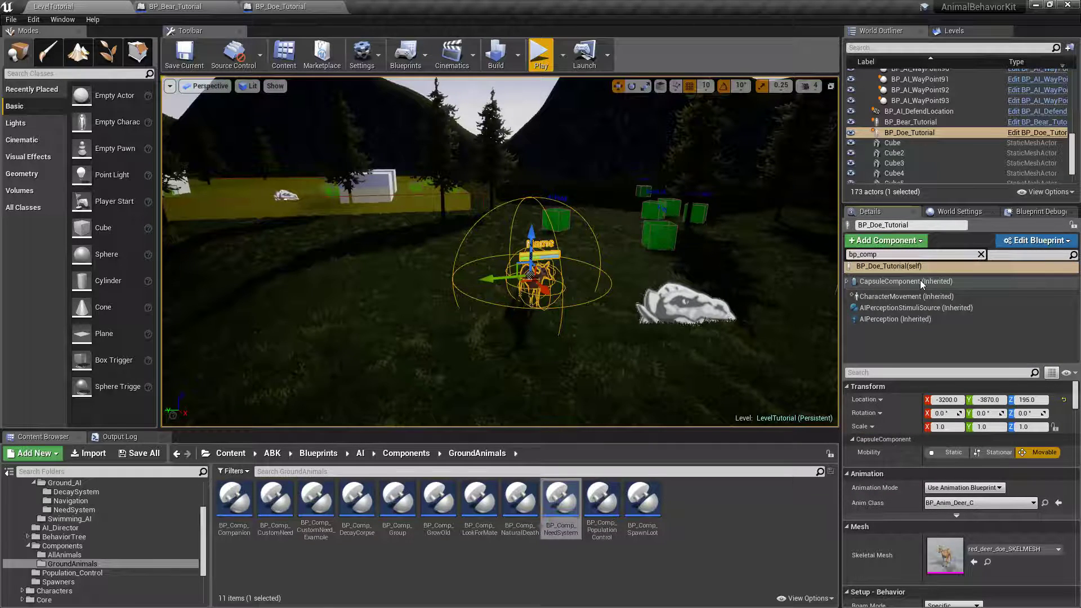
key(BackSpace)
key(BackSpace)
key(BackSpace)
key(BackSpace)
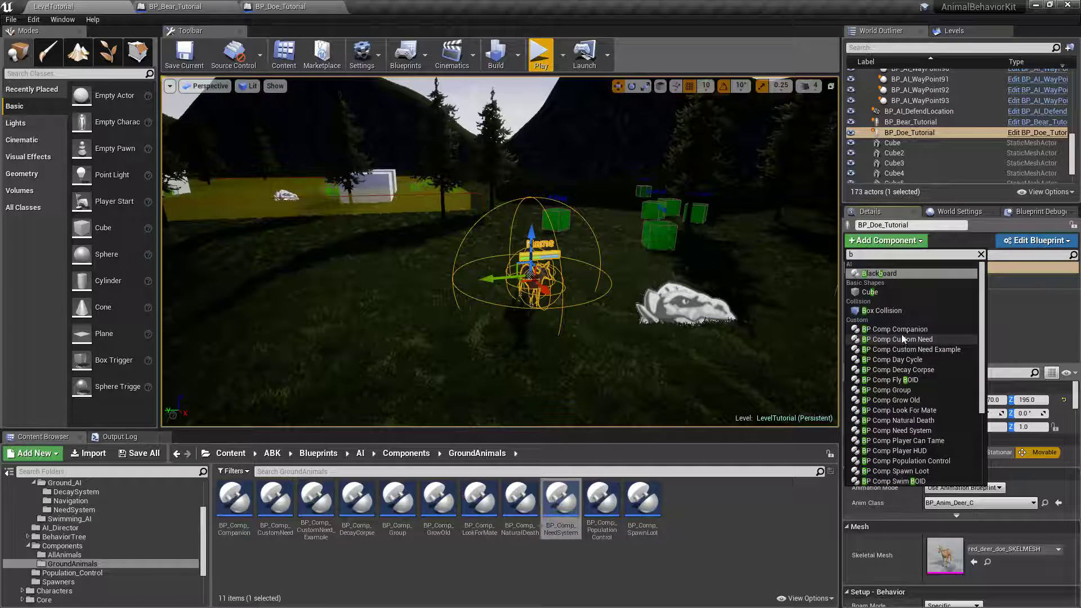
click(981, 254)
Search for "need" among the available components and add BP Comp Need System to the placed BP_Doe_Tutorial instance.
click(888, 241)
click(890, 242)
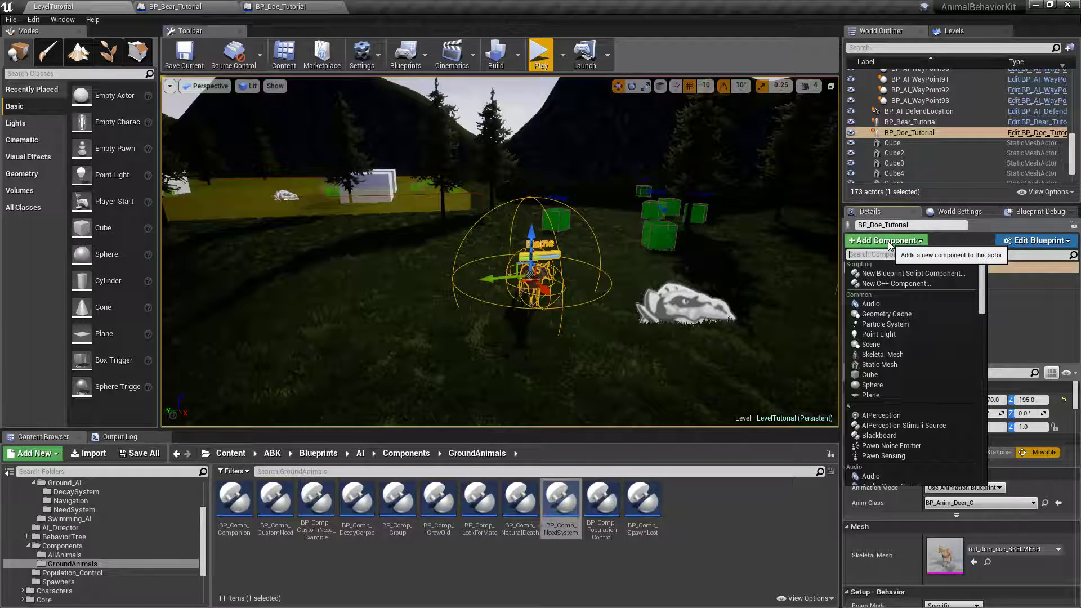
text(need)
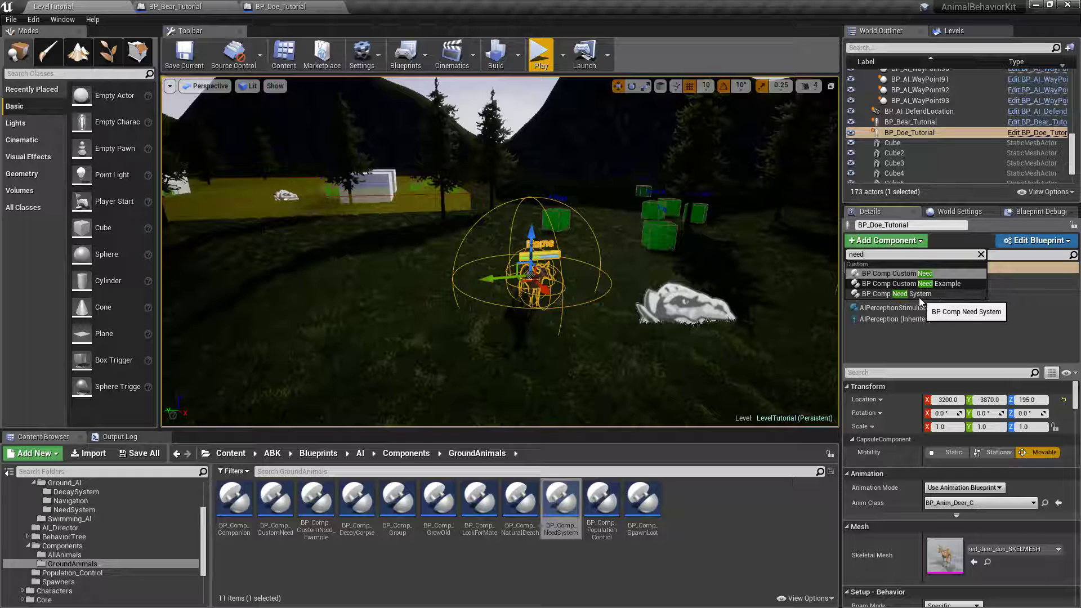
click(901, 294)
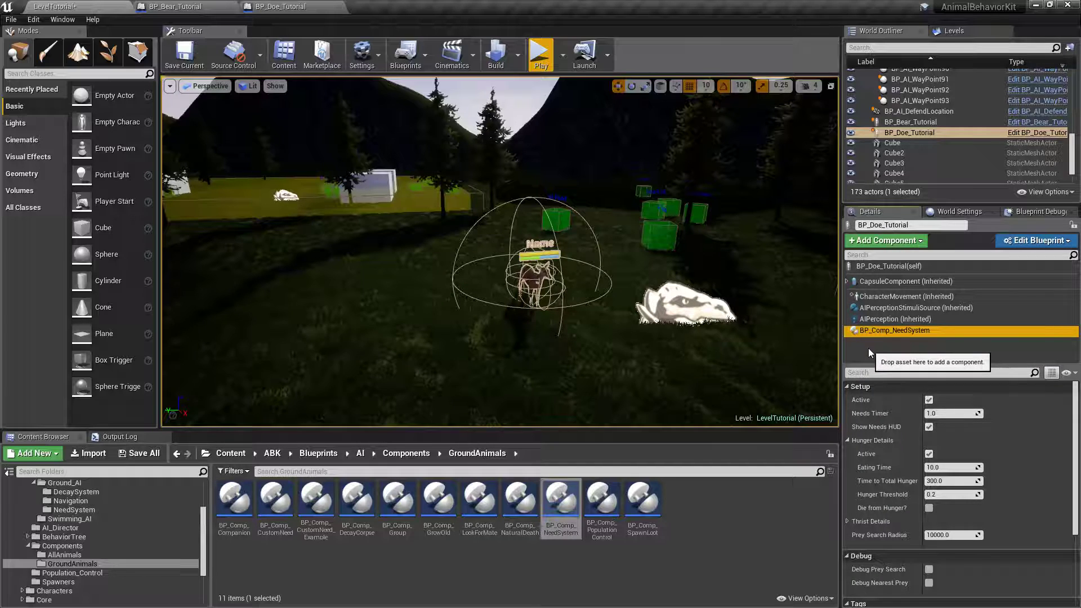
Collapse Hunger Details and remove the BP_Comp_NeedSystem component from the placed doe instance.
drag(1078, 404, 1076, 403)
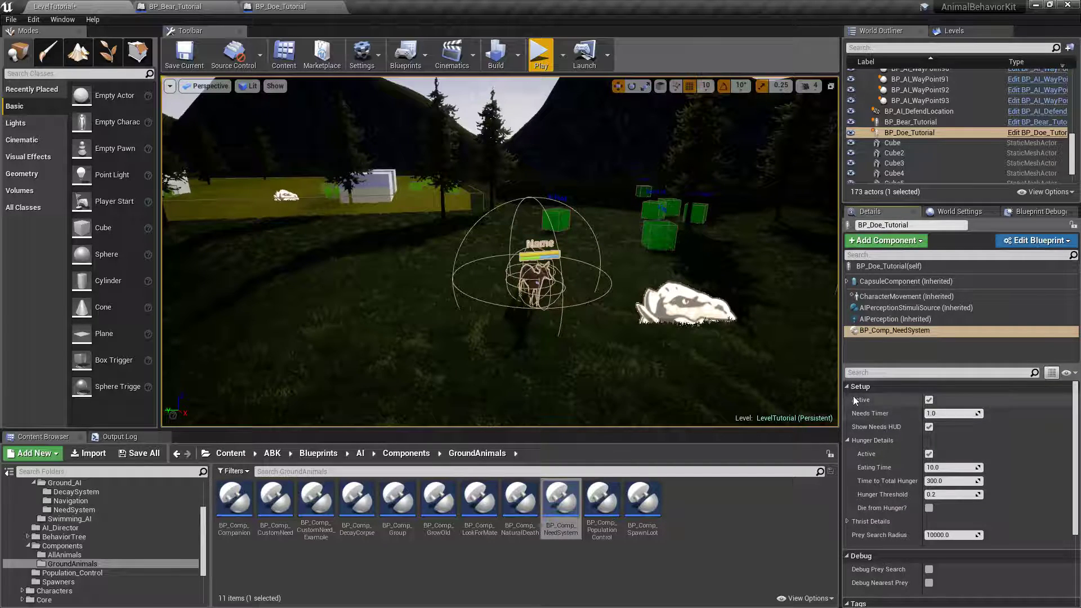
click(853, 440)
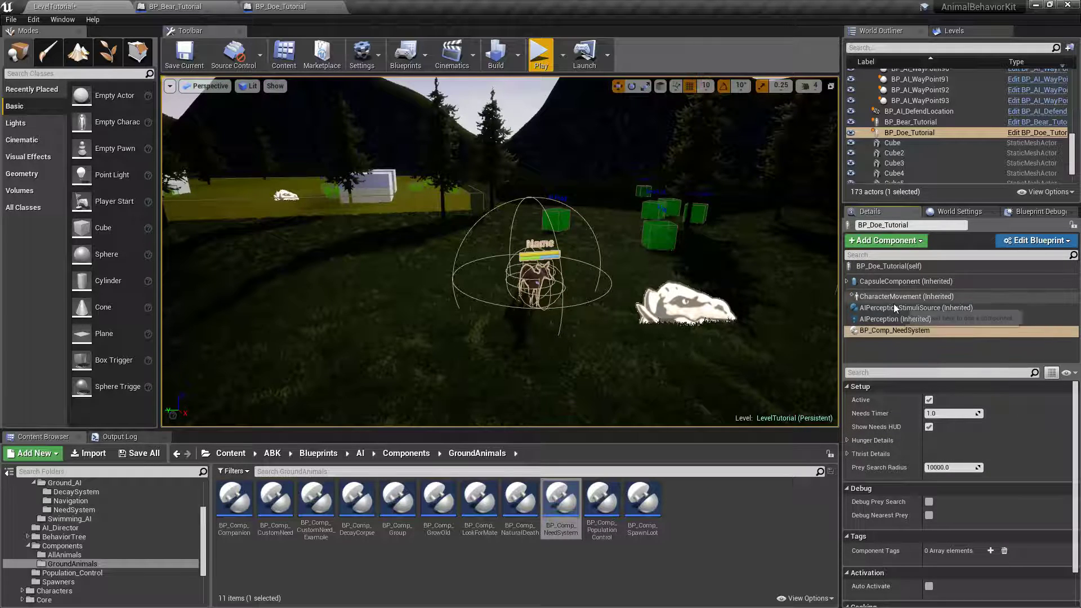
click(939, 351)
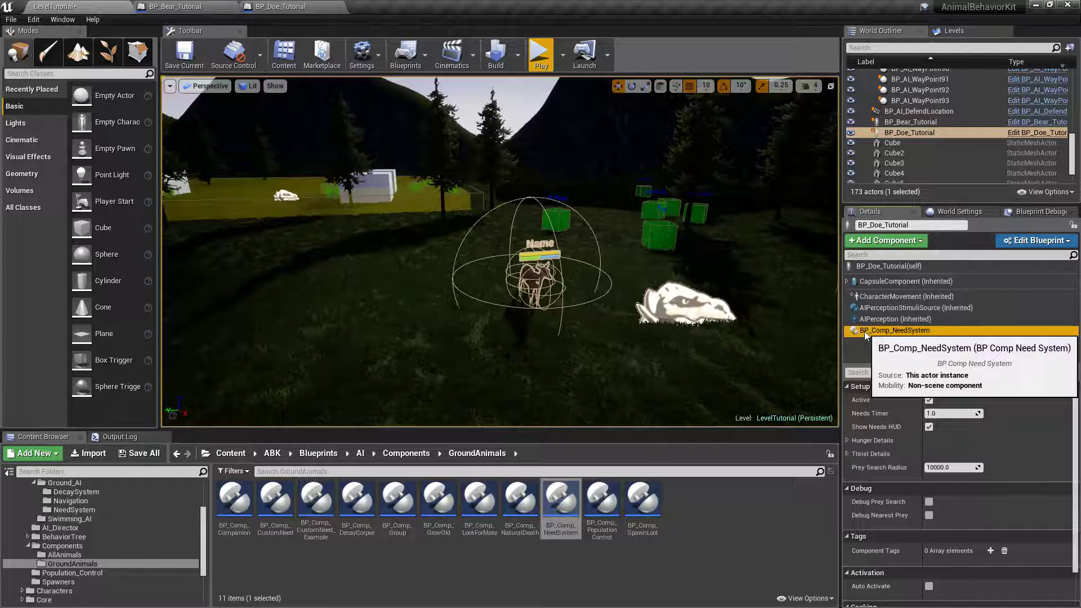
key(Delete)
Open the BP_Doe_Tutorial blueprint, add the BP_Comp_NeedSystem component to it and compile the blueprint.
click(1028, 134)
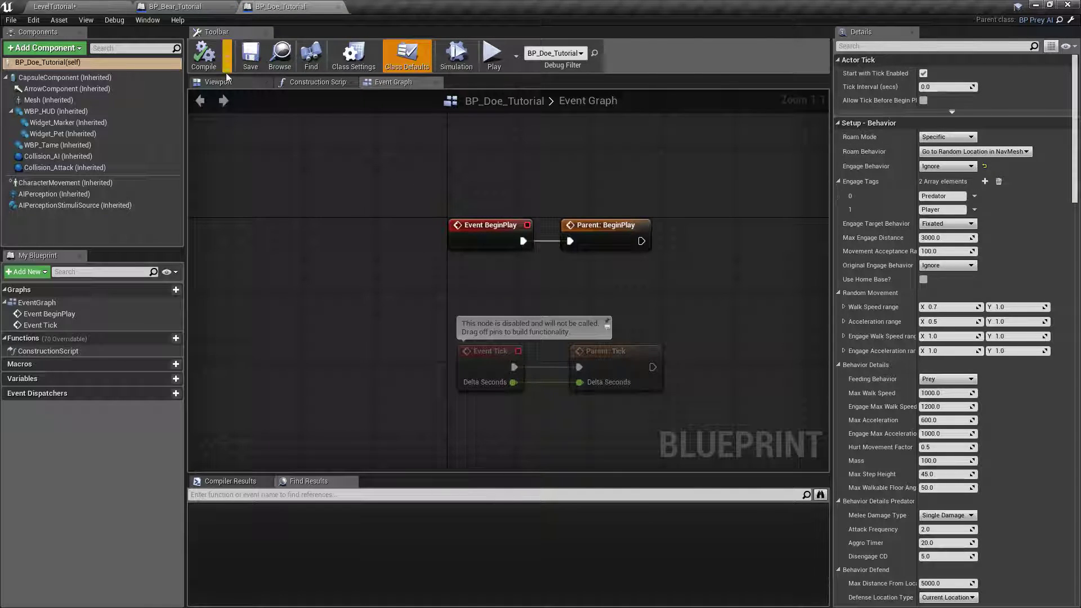
click(33, 52)
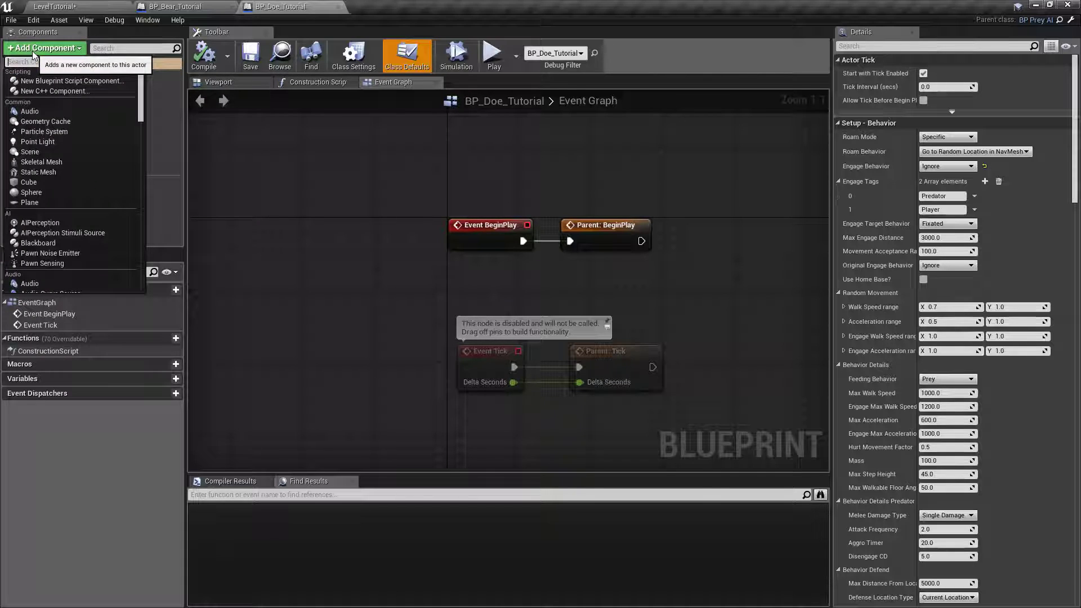
text(need sys)
click(35, 80)
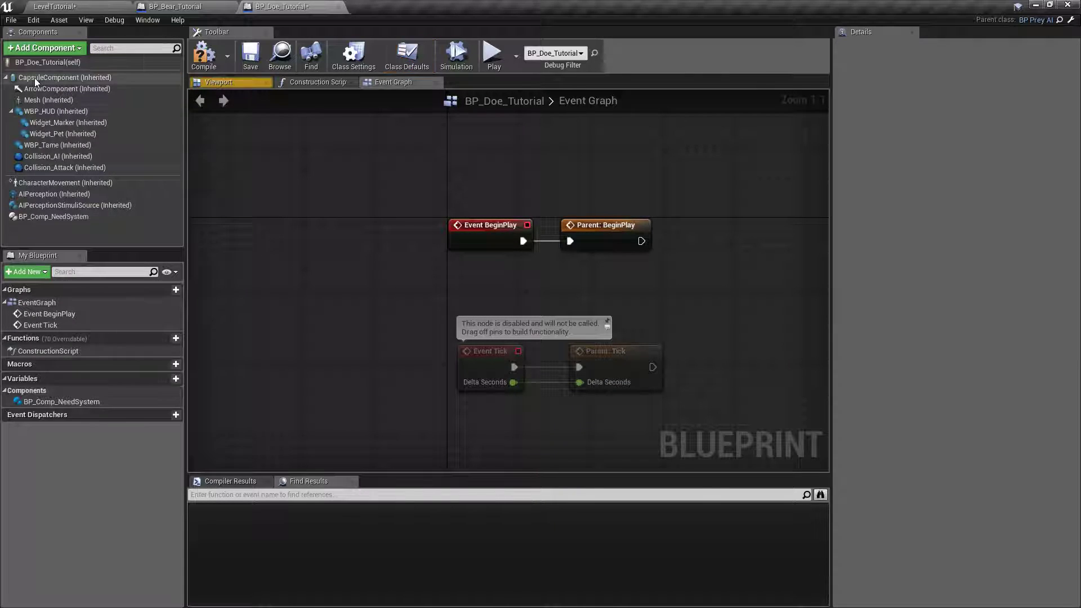
click(31, 219)
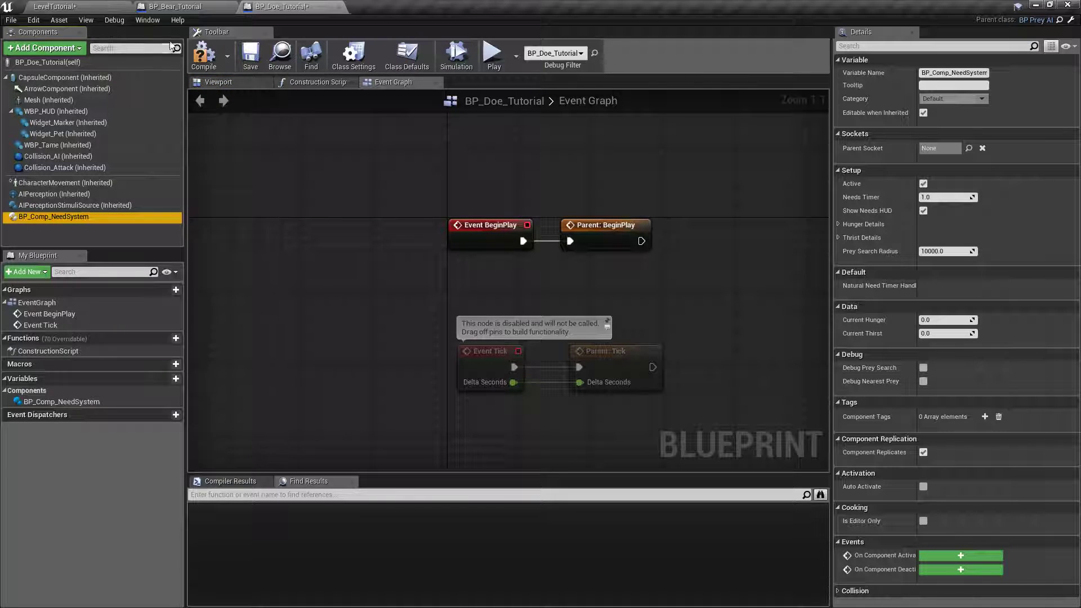
click(208, 54)
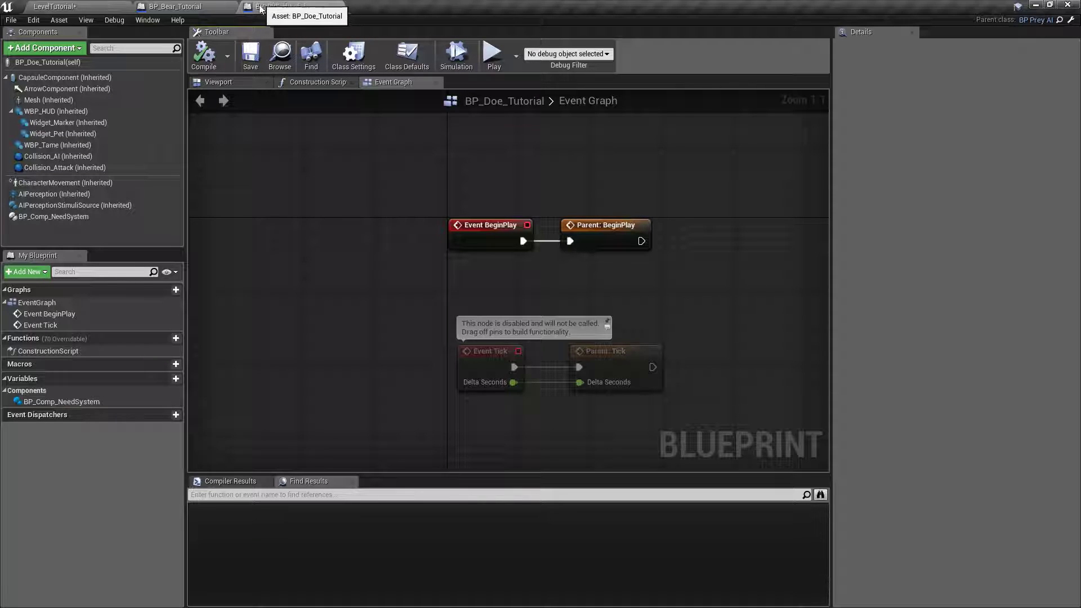
Return to LevelTutorial, inspect the placed doe's inherited BP_Comp_NeedSystem settings and try switching Active off and back on.
click(81, 5)
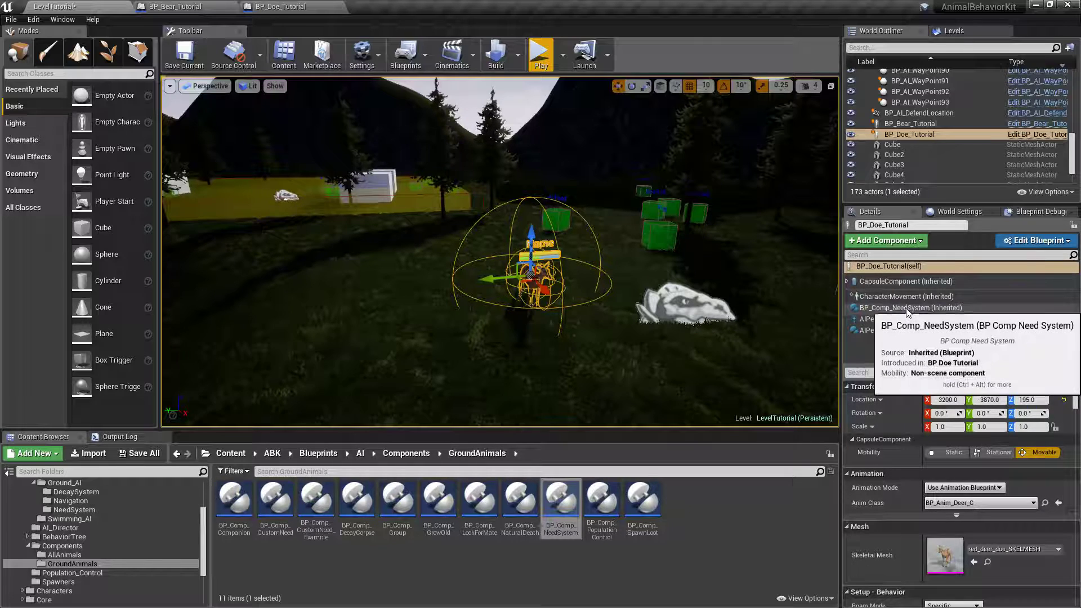
click(885, 309)
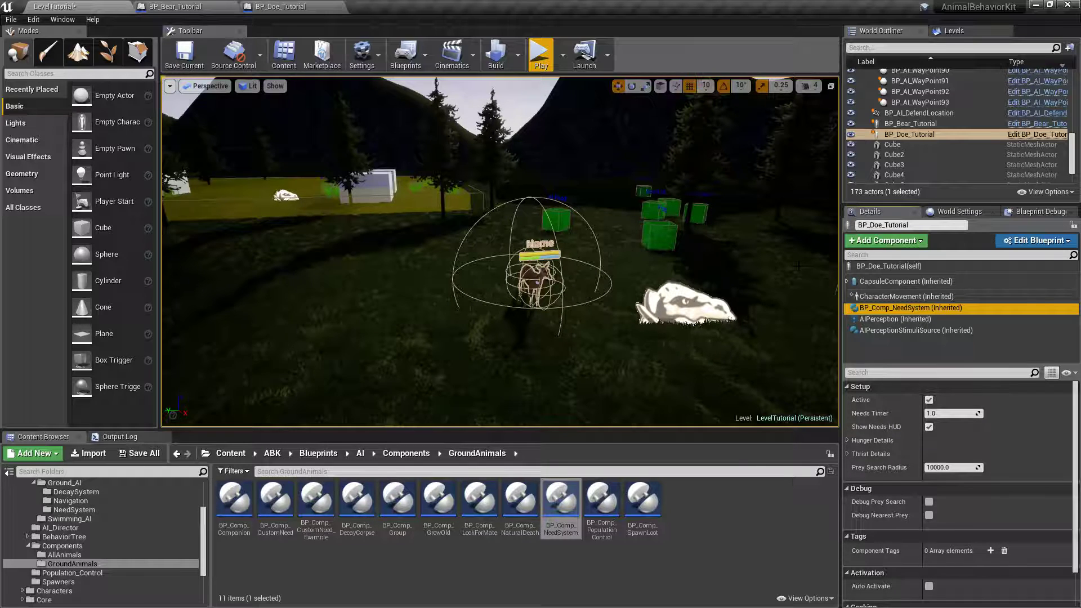
right_drag(586, 271, 620, 298)
key(w)
key(s)
key(w)
key(w)
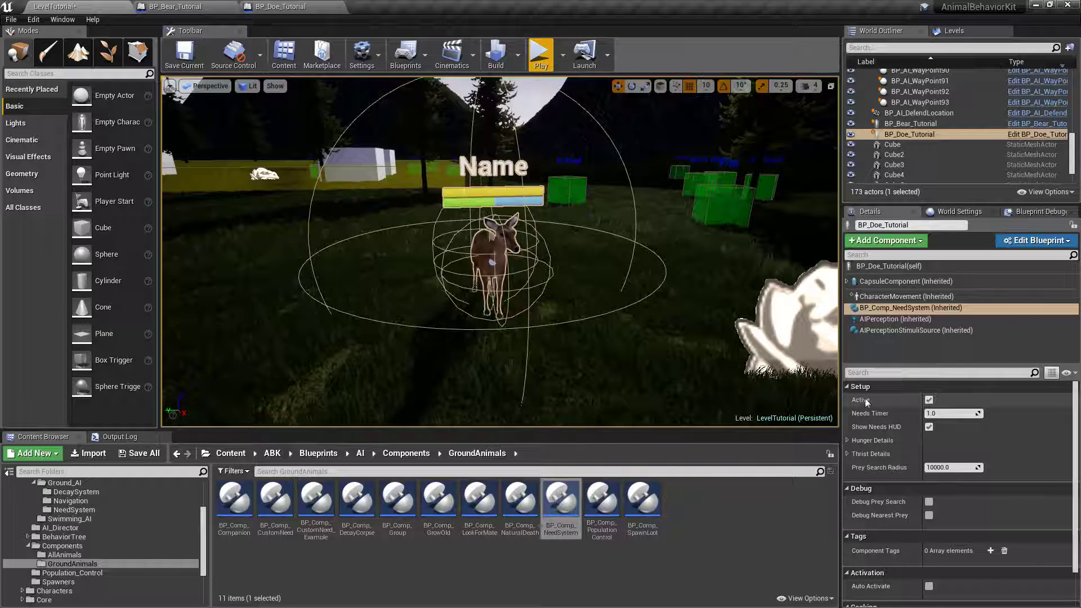
click(929, 399)
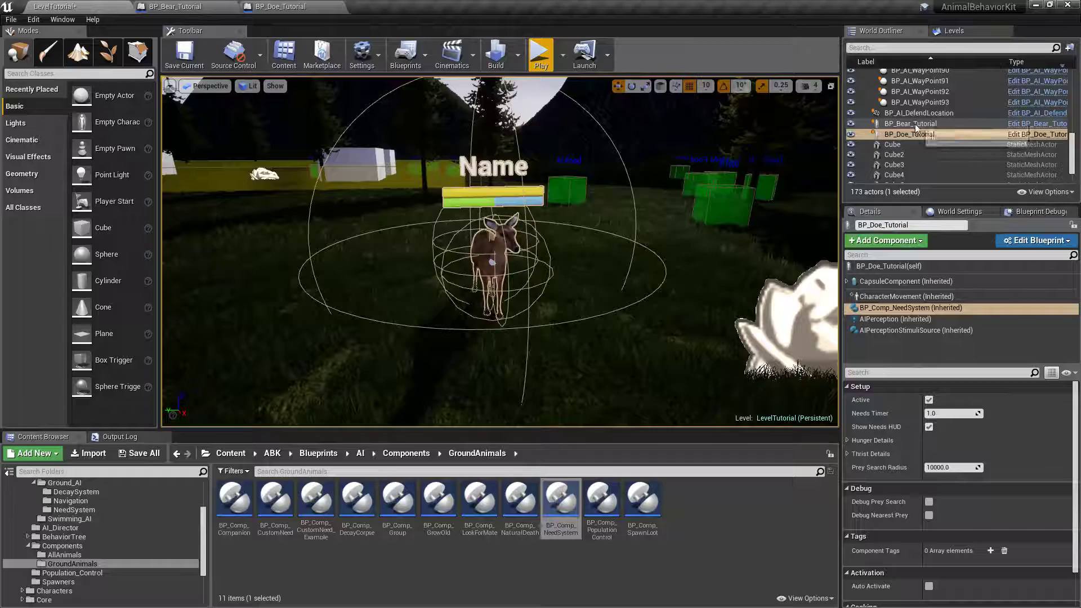
Duplicate the placed doe along Y to -3560 and disable Active on the copy's BP_Comp_NeedSystem component.
click(562, 244)
click(486, 236)
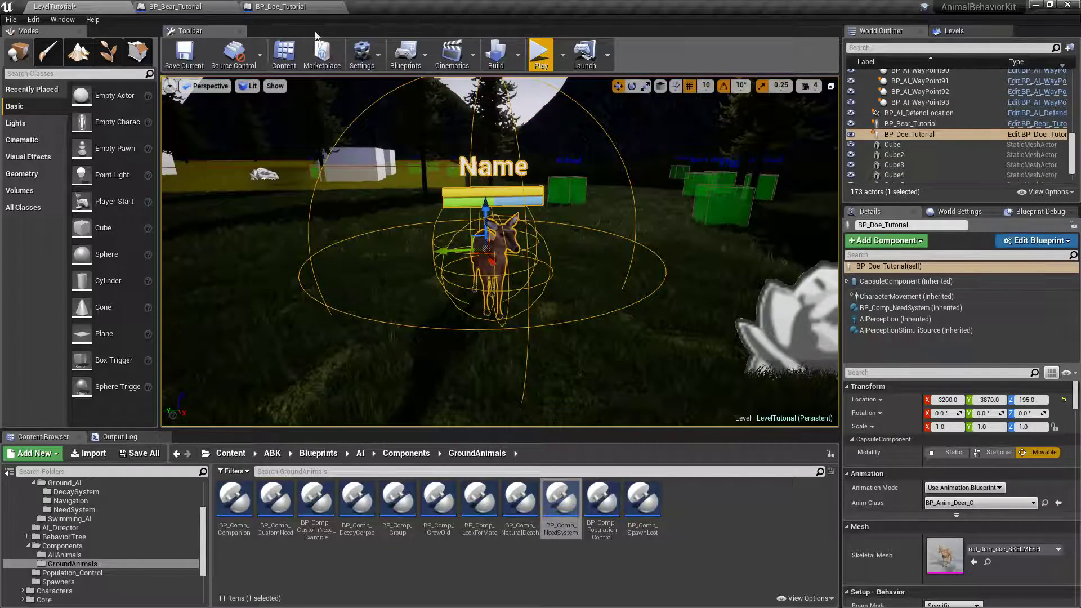
alt+drag(445, 250, 213, 263)
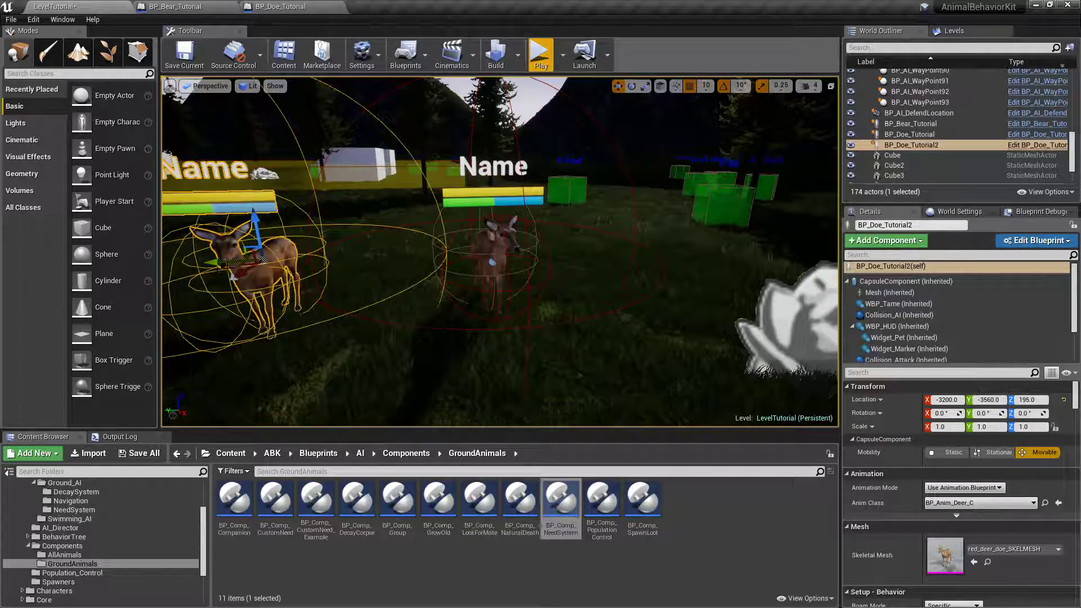
click(847, 281)
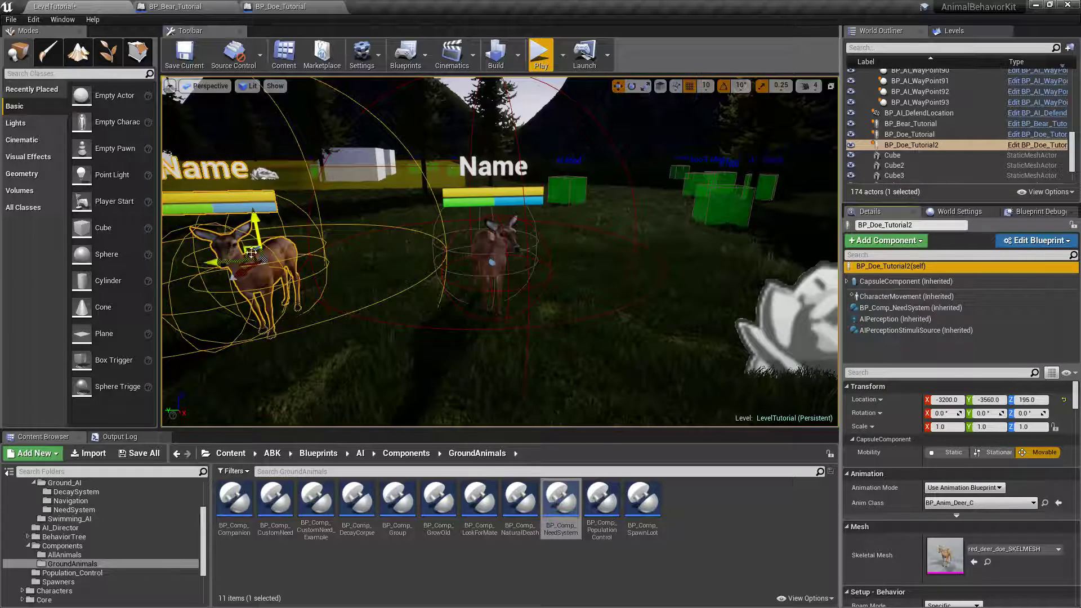
click(879, 309)
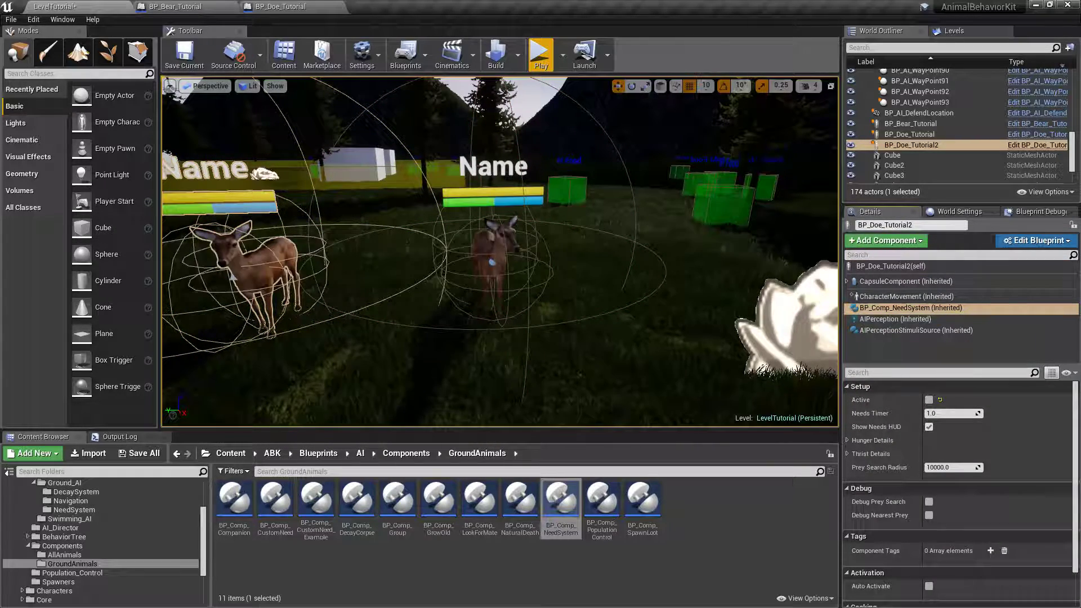
Check the Active setting of the original doe's BP_Comp_NeedSystem component for comparison, and delete the duplicate doe.
click(491, 258)
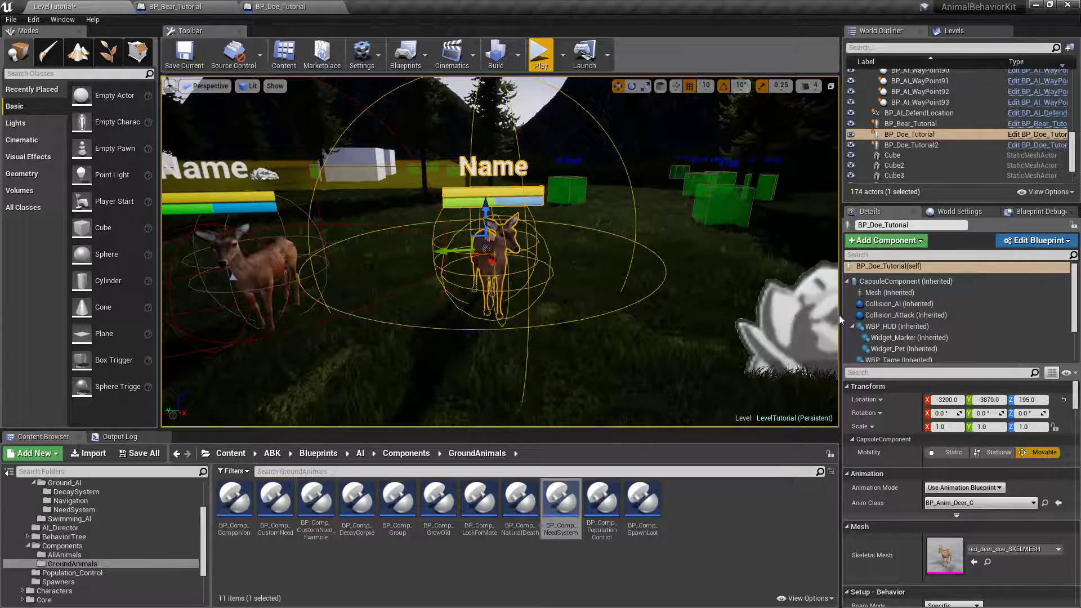
click(847, 281)
click(885, 308)
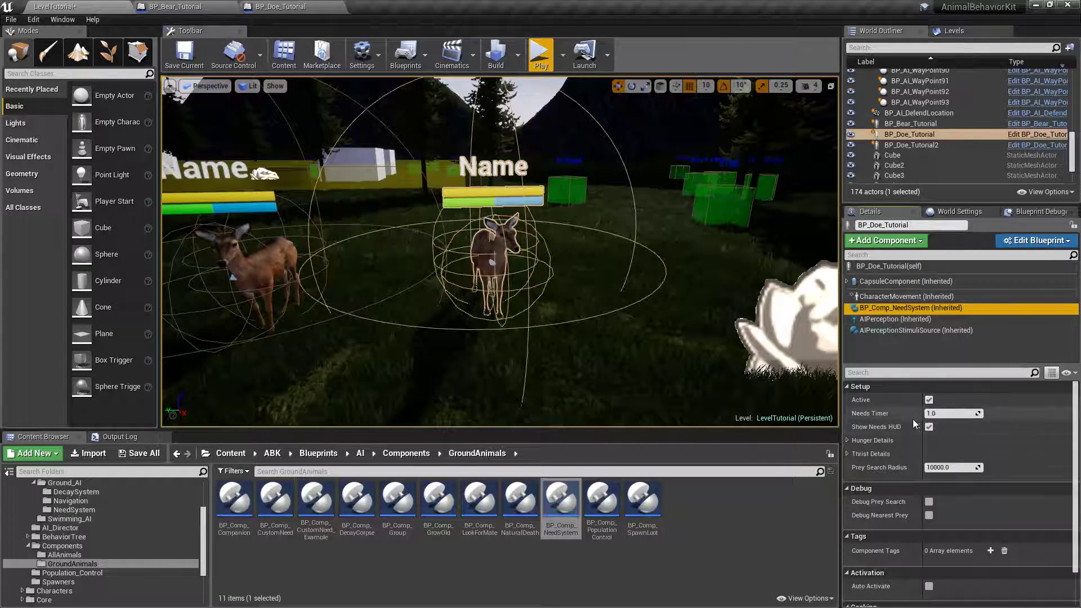
click(255, 272)
key(Delete)
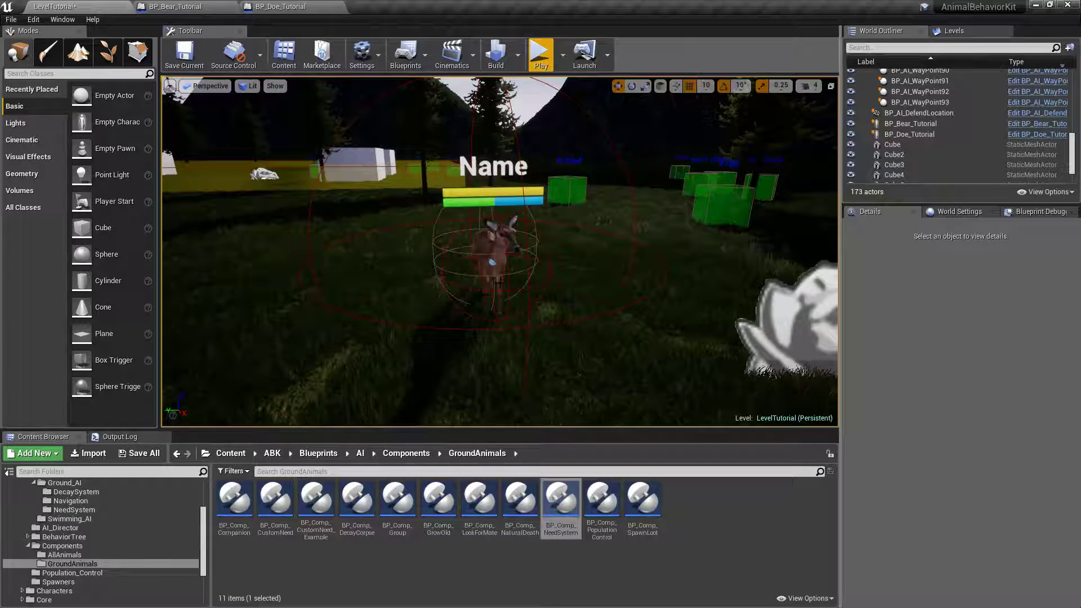
Select BP_Comp_NeedSystem on the remaining doe and examine its Needs Timer and Show Needs HUD settings.
click(501, 274)
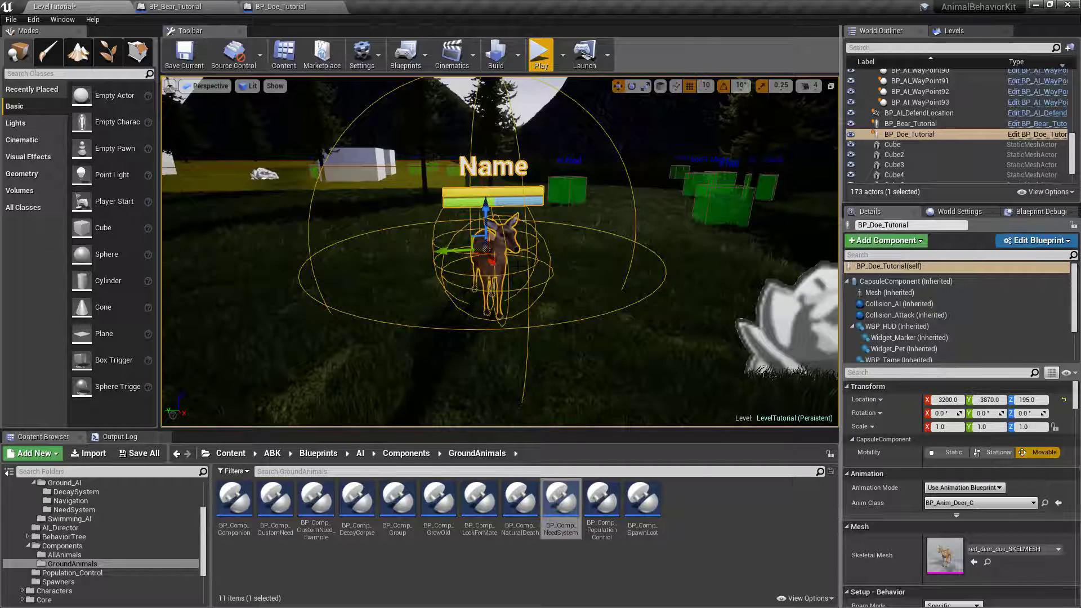
click(846, 281)
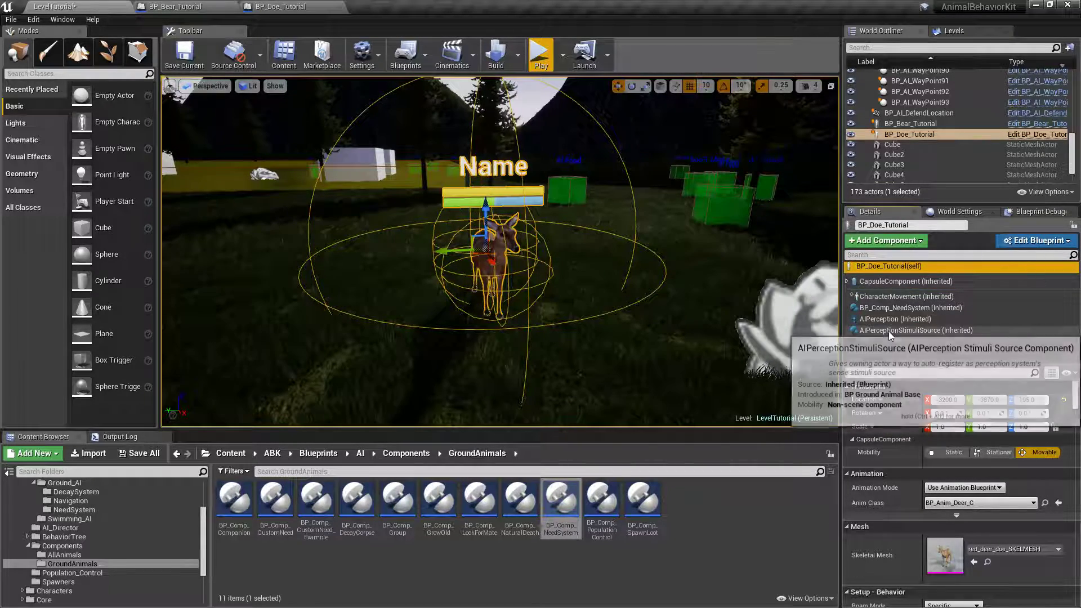
click(893, 309)
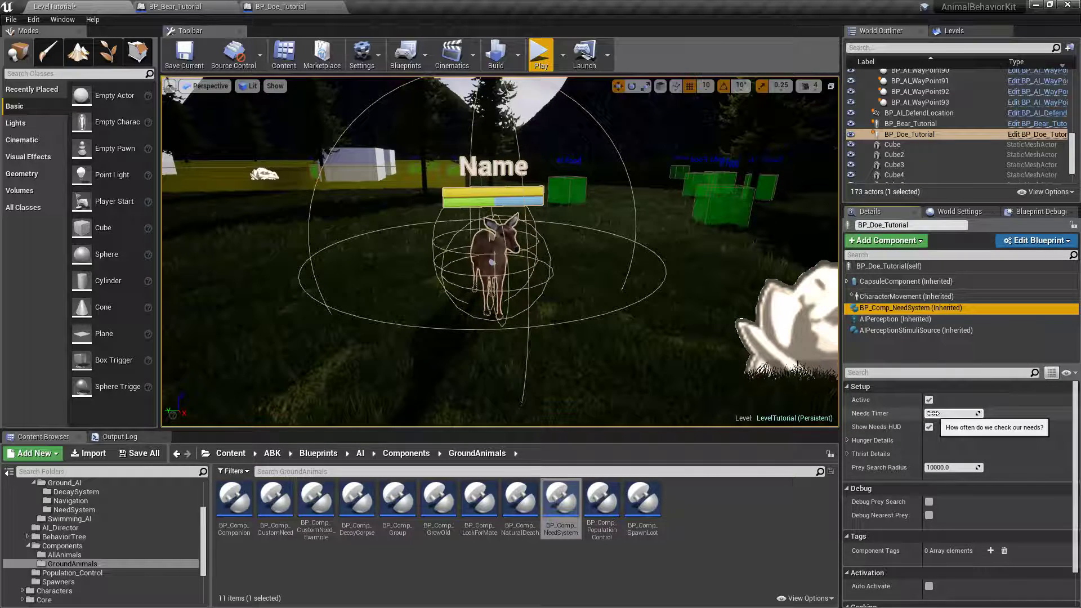
drag(933, 414, 933, 414)
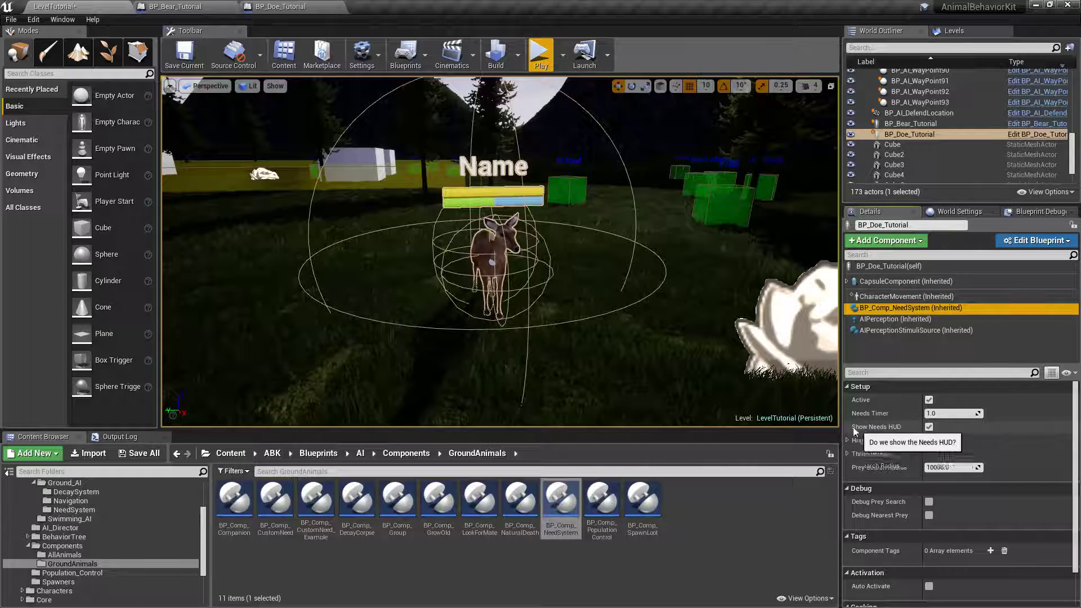
click(928, 427)
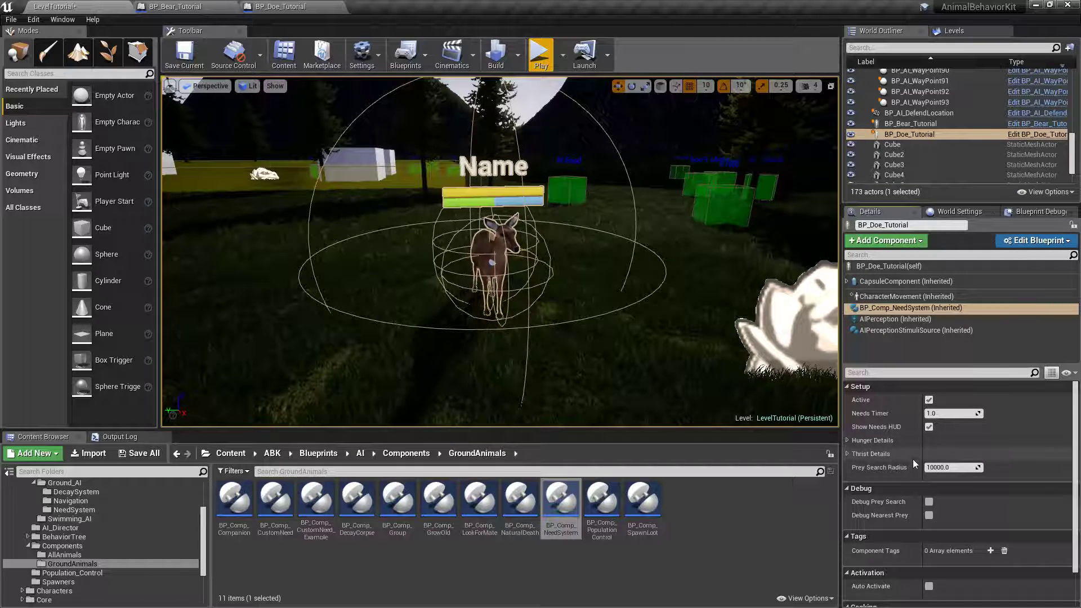
Expand the Hunger Details and Thrist Details groups of the need system component to examine their settings.
click(847, 440)
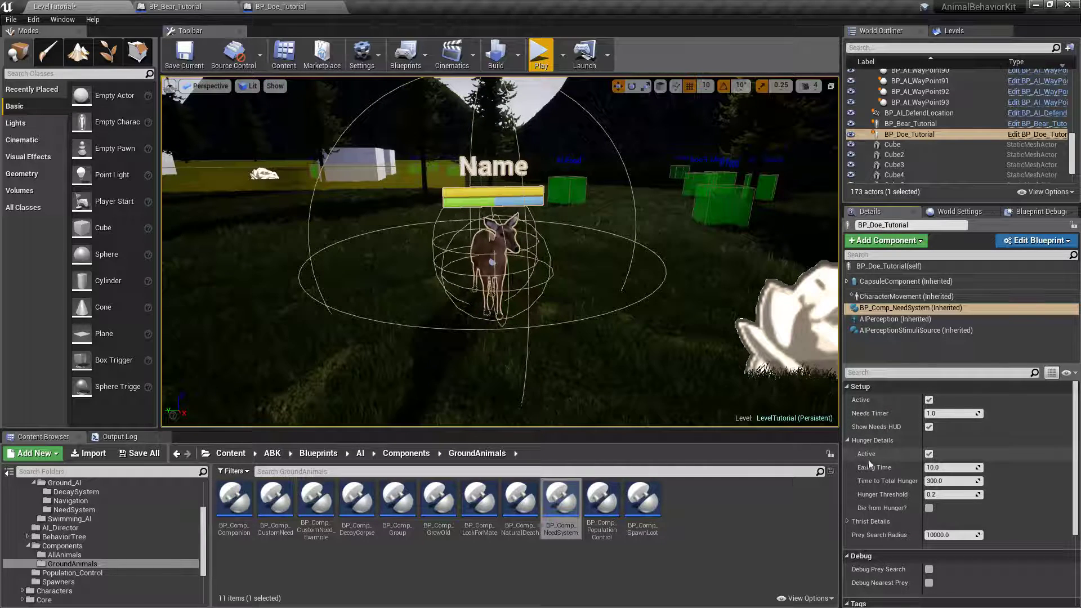
click(848, 522)
scroll(869, 464, down, 2)
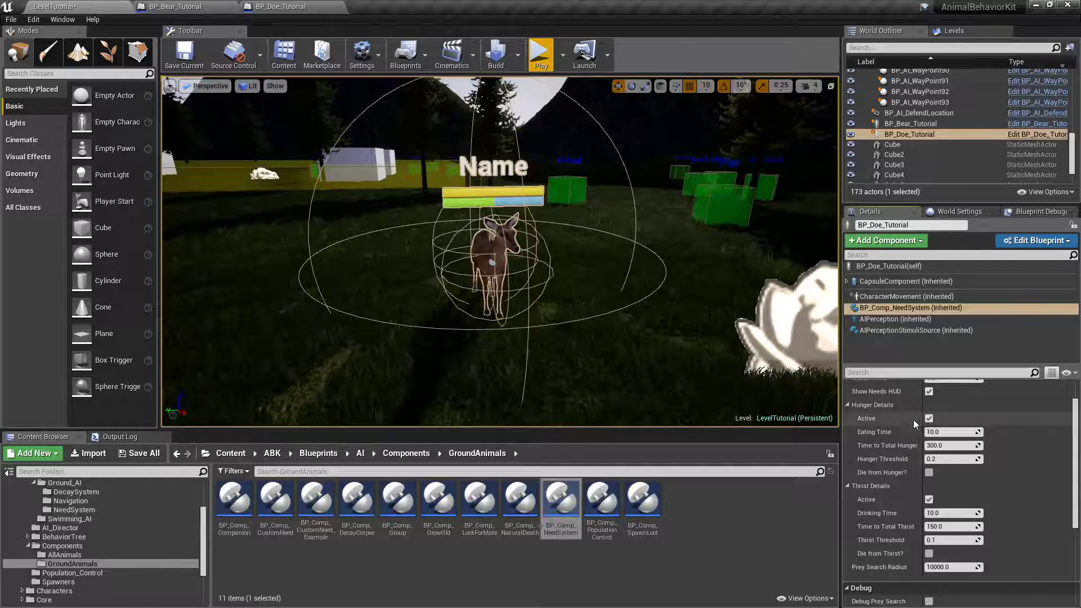
Disable Active under Thrist Details on the doe's need system component and set Time to Total Hunger to 30.
scroll(914, 418, up, 2)
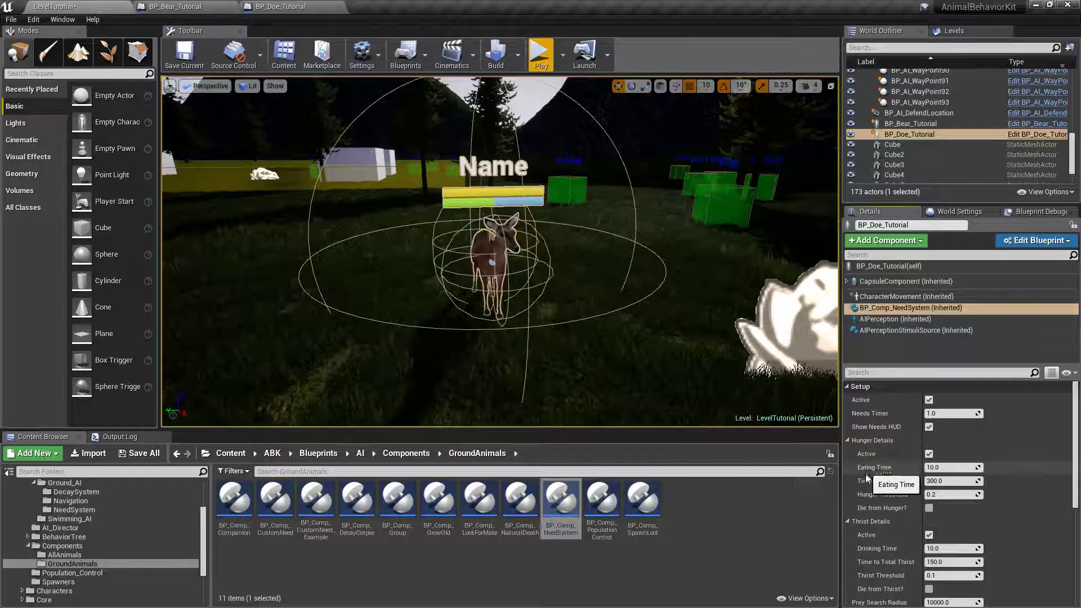
click(929, 535)
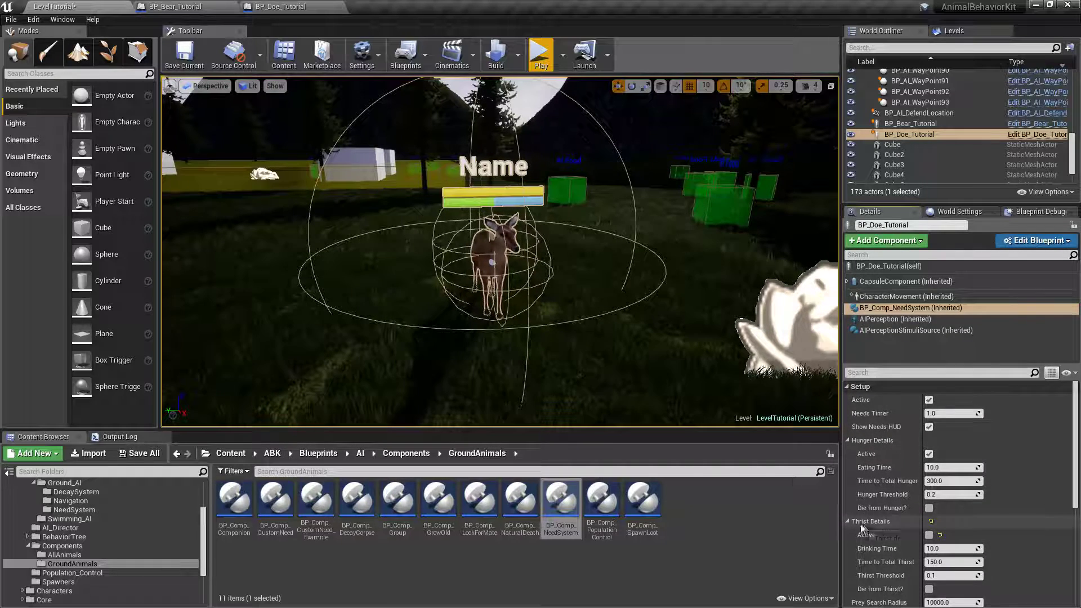
click(846, 522)
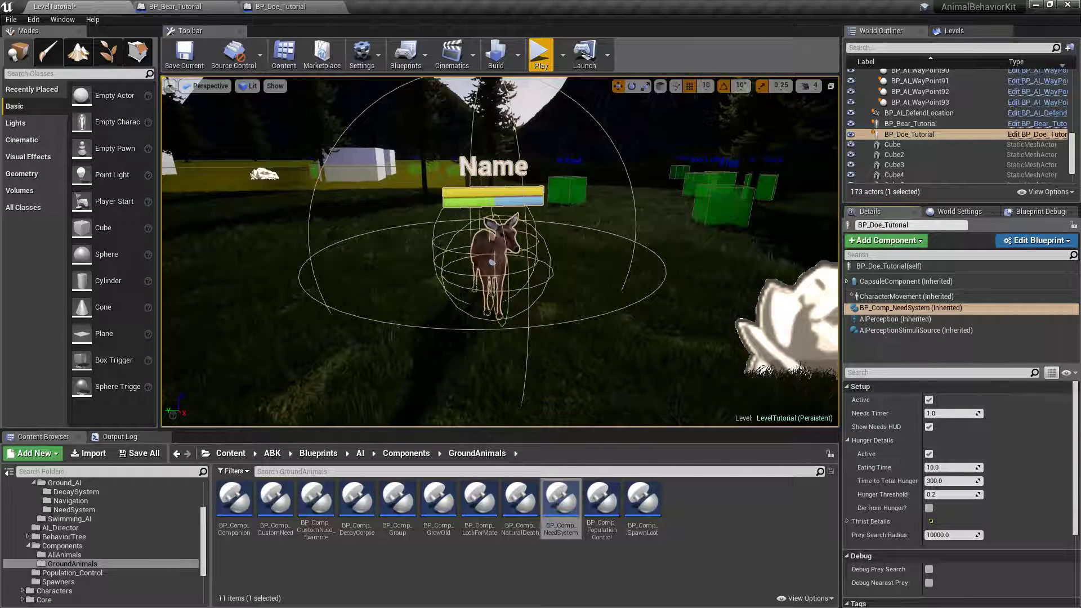
click(932, 483)
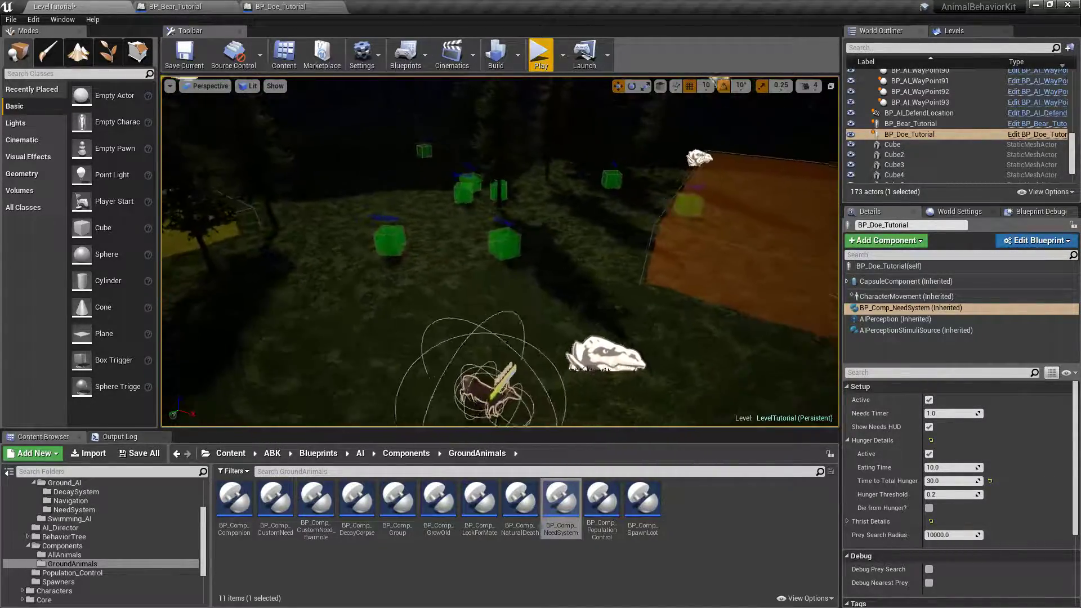
Select an AI Food cube near the doe and look over the food sources placed in the level.
click(563, 261)
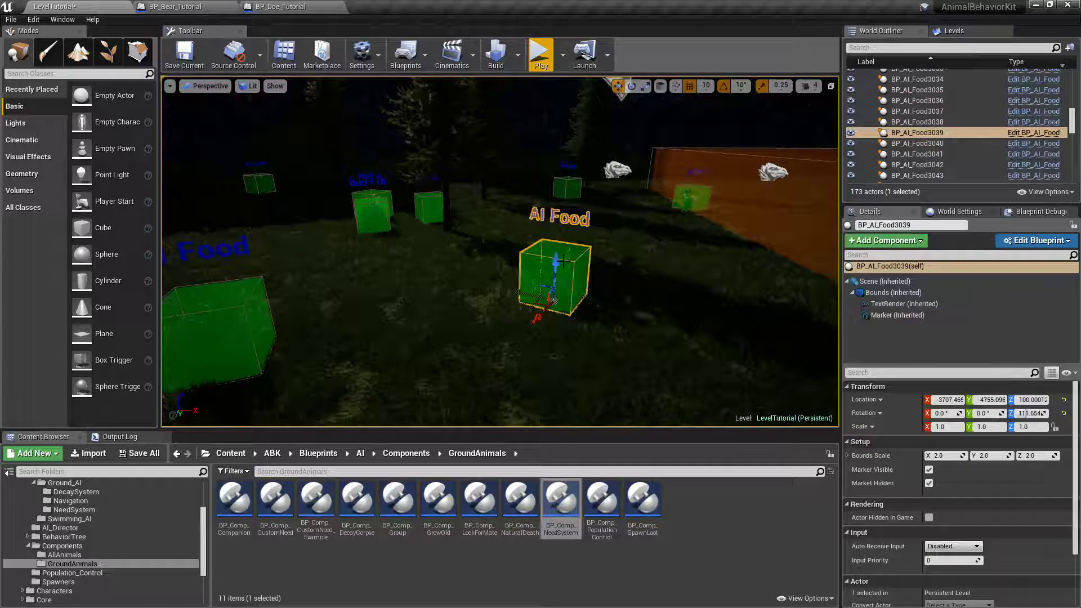
right_click(607, 309)
key(Escape)
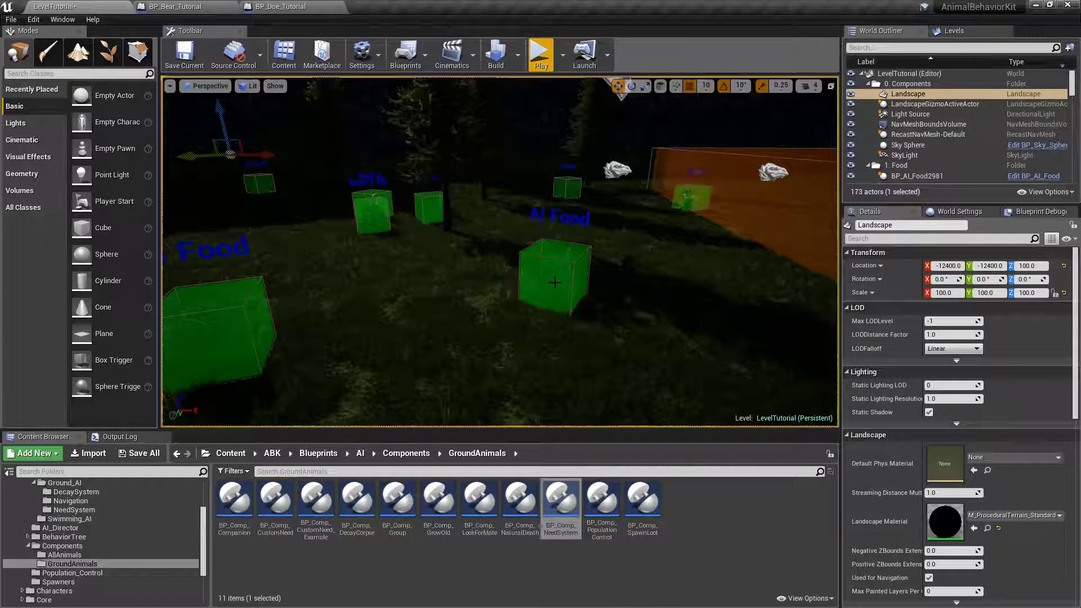
key(s)
mouse_move(554, 282)
right_down()
mouse_move(614, 284)
mouse_move(501, 282)
mouse_move(558, 279)
right_up()
Select the placed doe, frame it in the viewport and show its BP_Comp_NeedSystem settings.
click(492, 305)
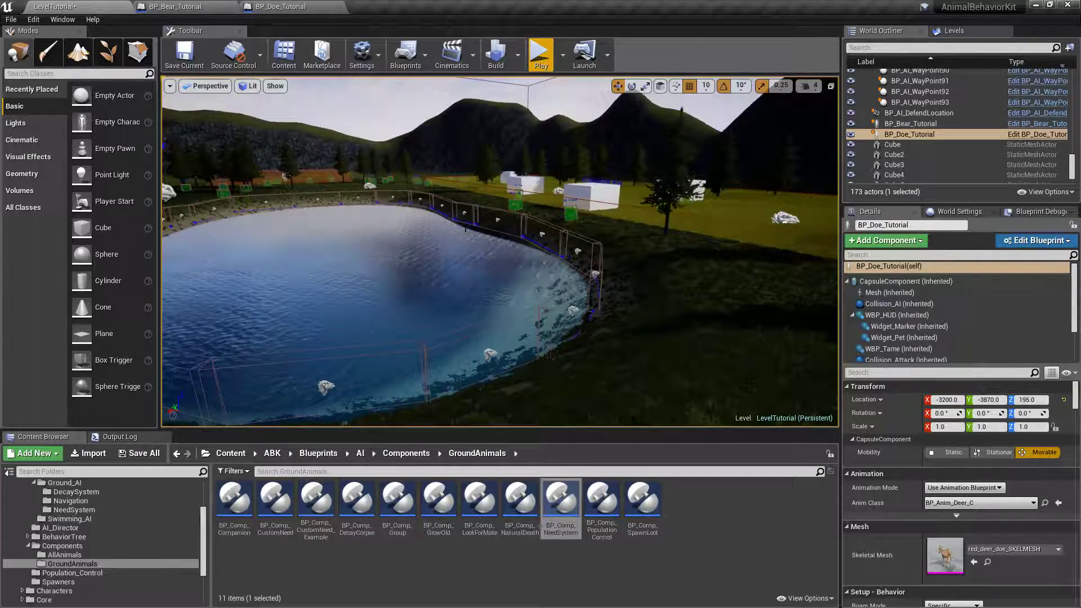
key(f)
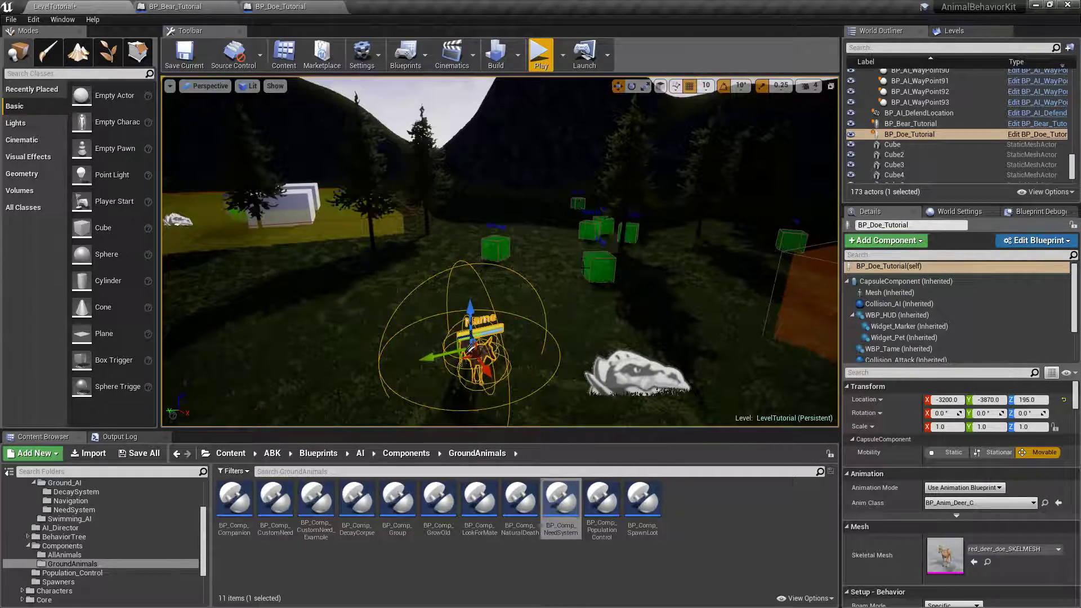
click(847, 281)
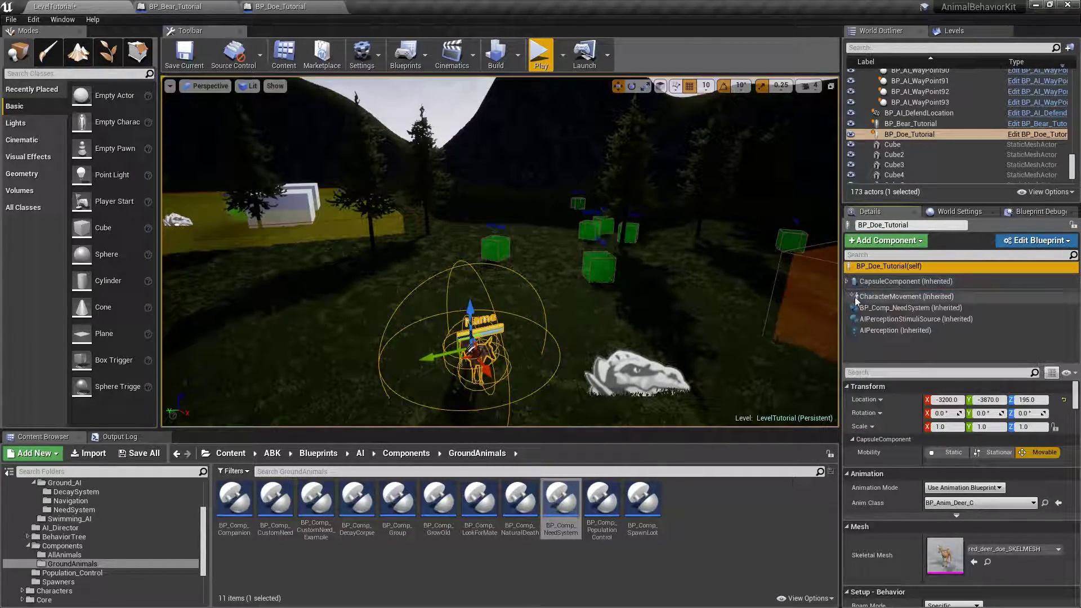
click(896, 308)
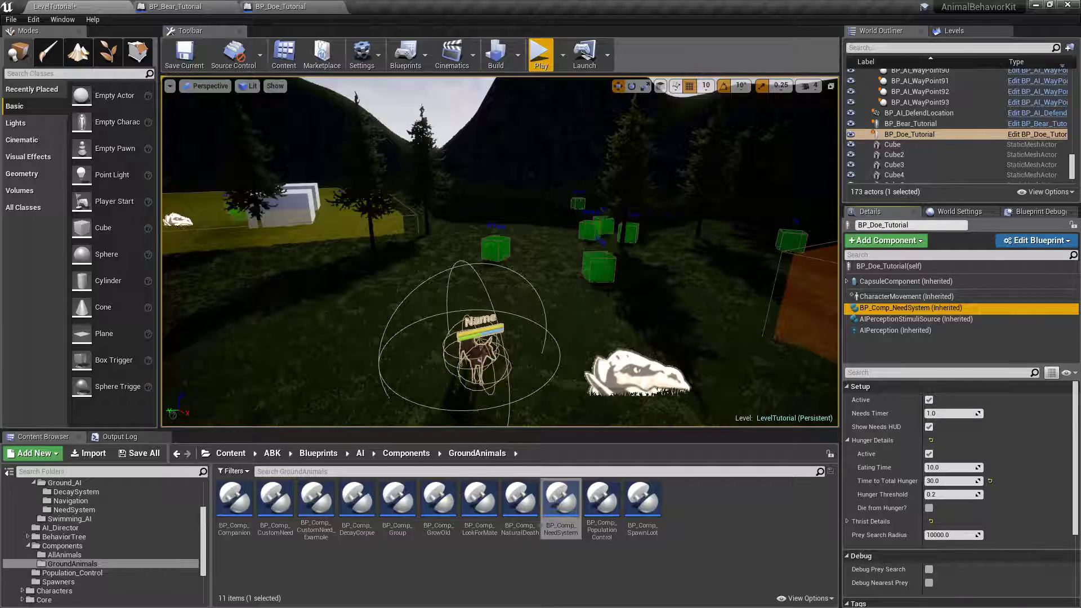
Play the level, follow the doe to watch how it handles hunger and eats at the food bushes, and stop playing.
click(540, 54)
key(w)
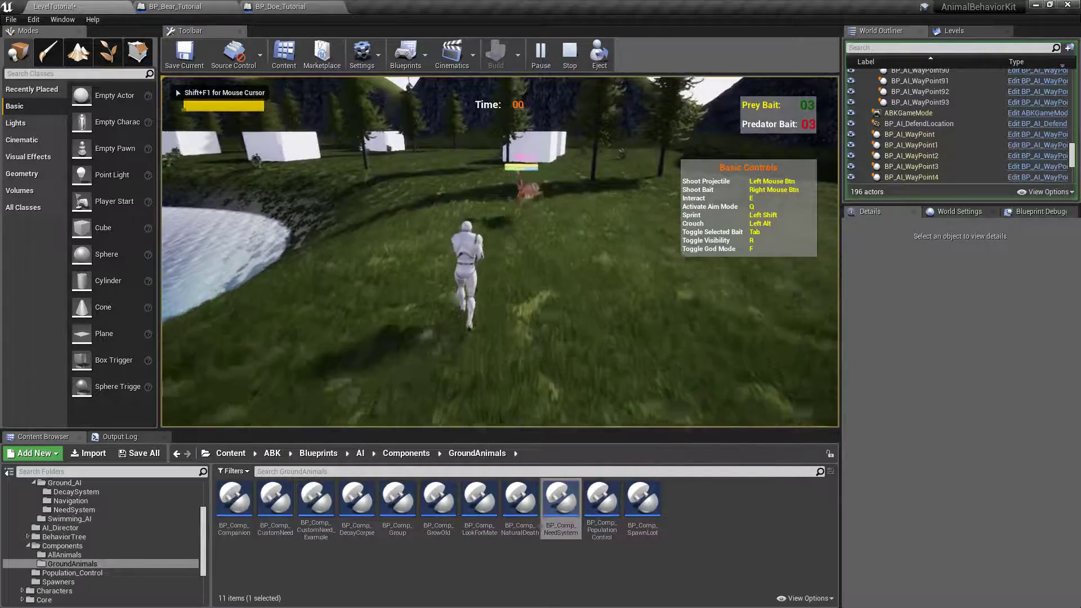
key(w)
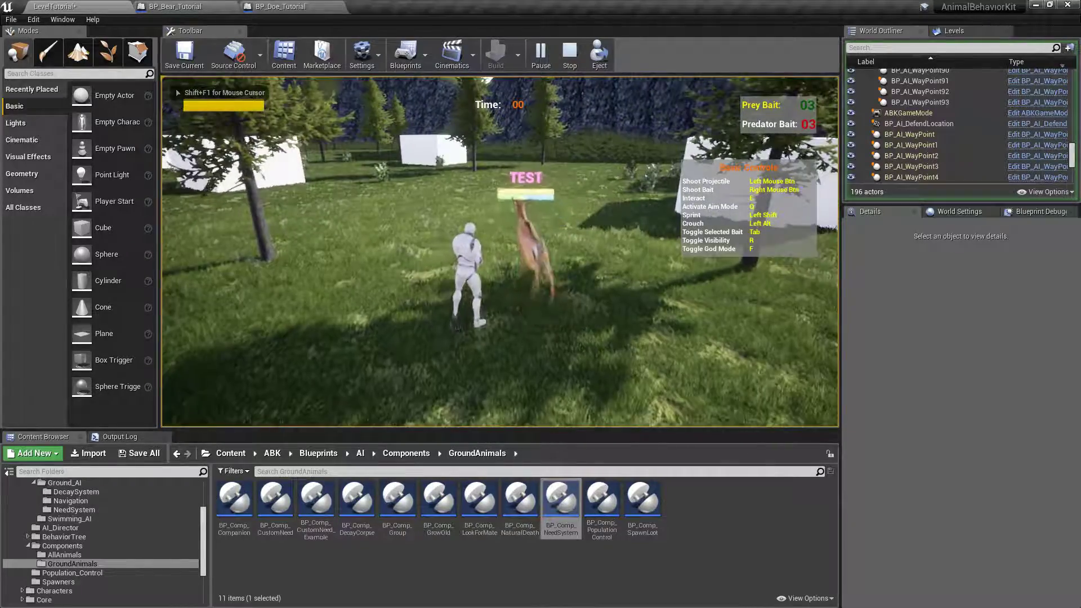
key(w)
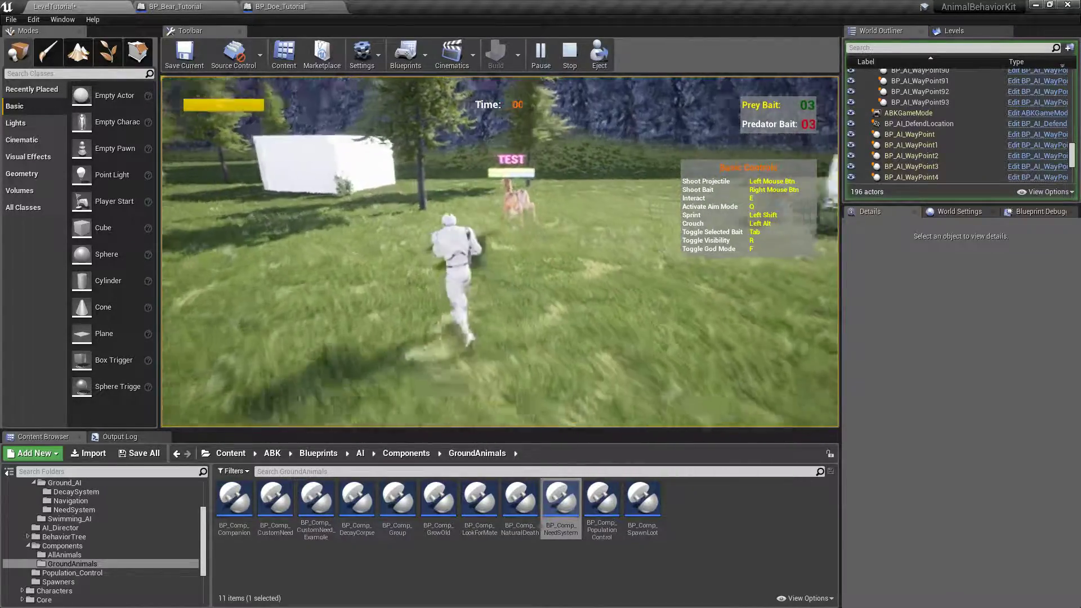
key(w)
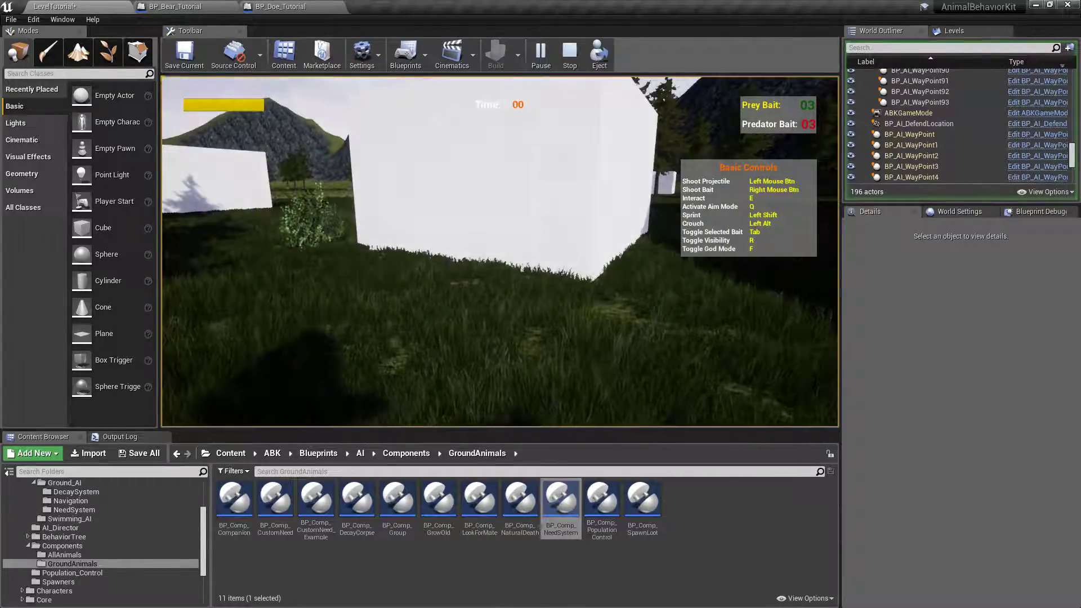
key(w)
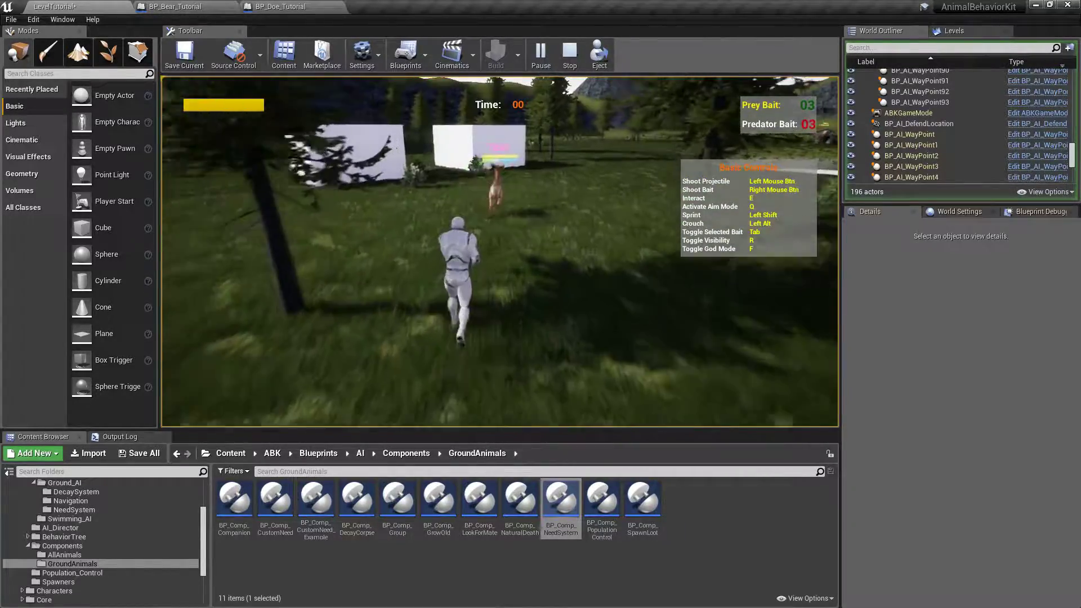
key(w)
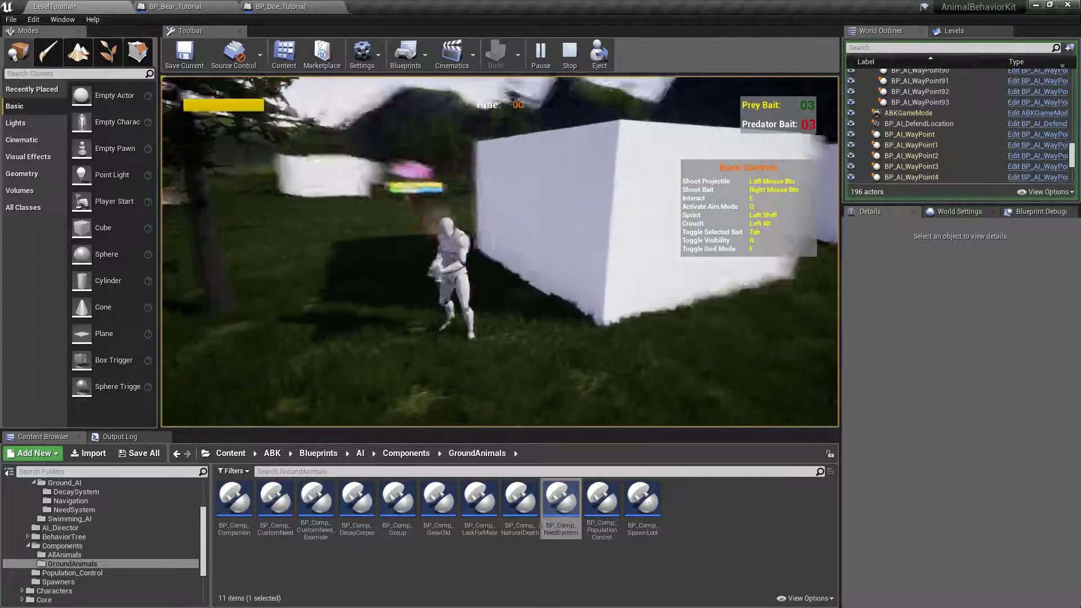
key(w)
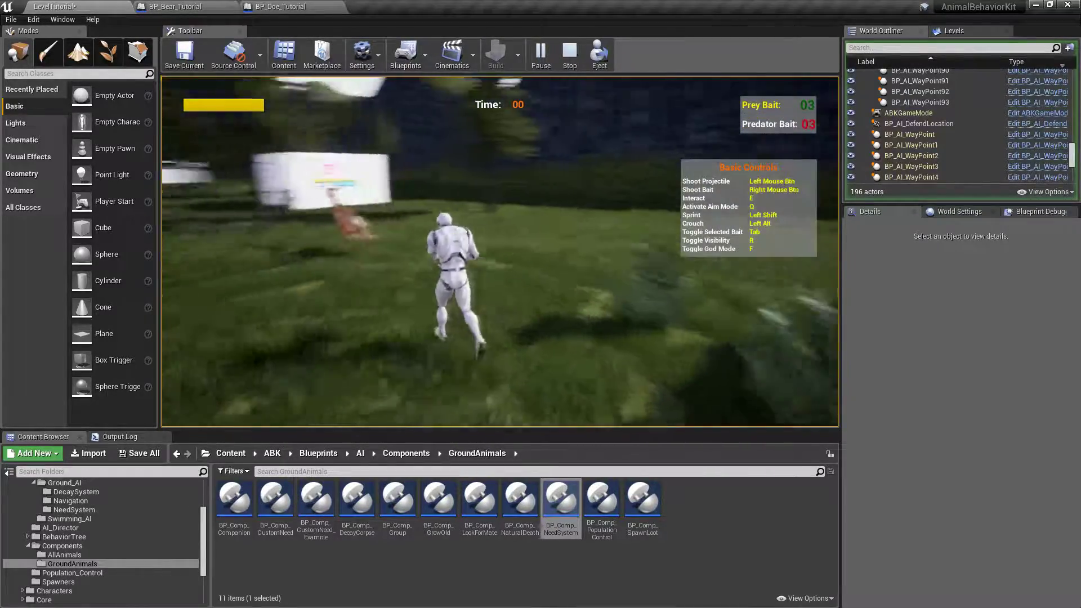
key(w)
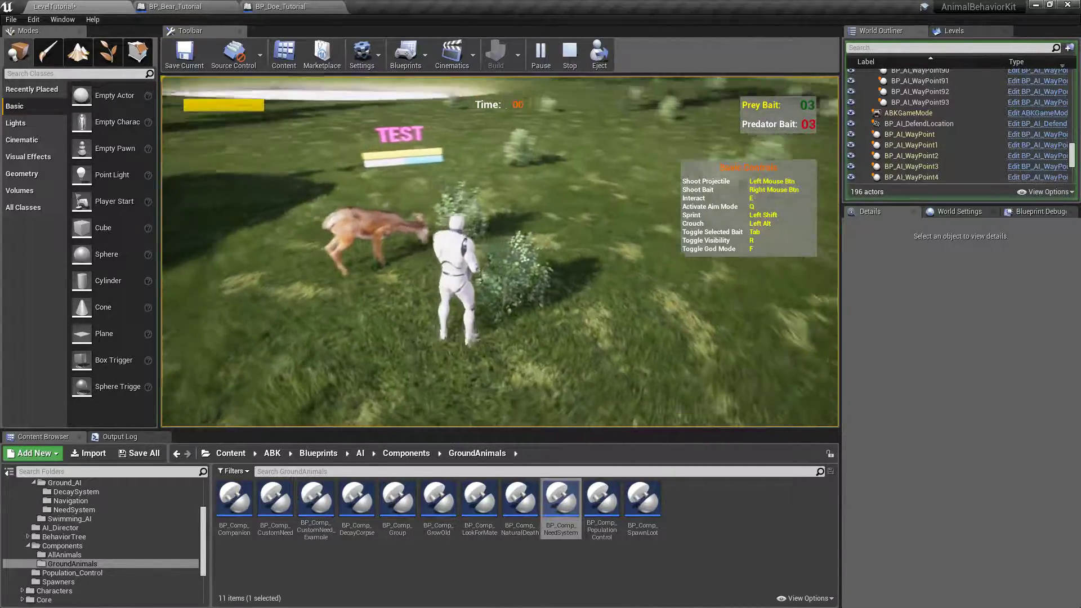
key(w)
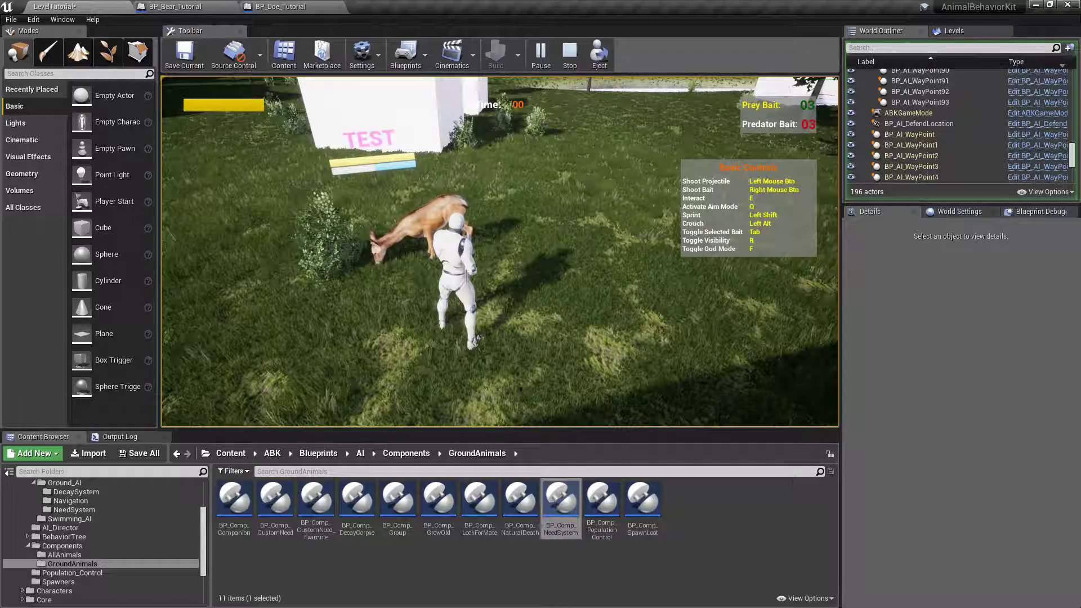
key(Escape)
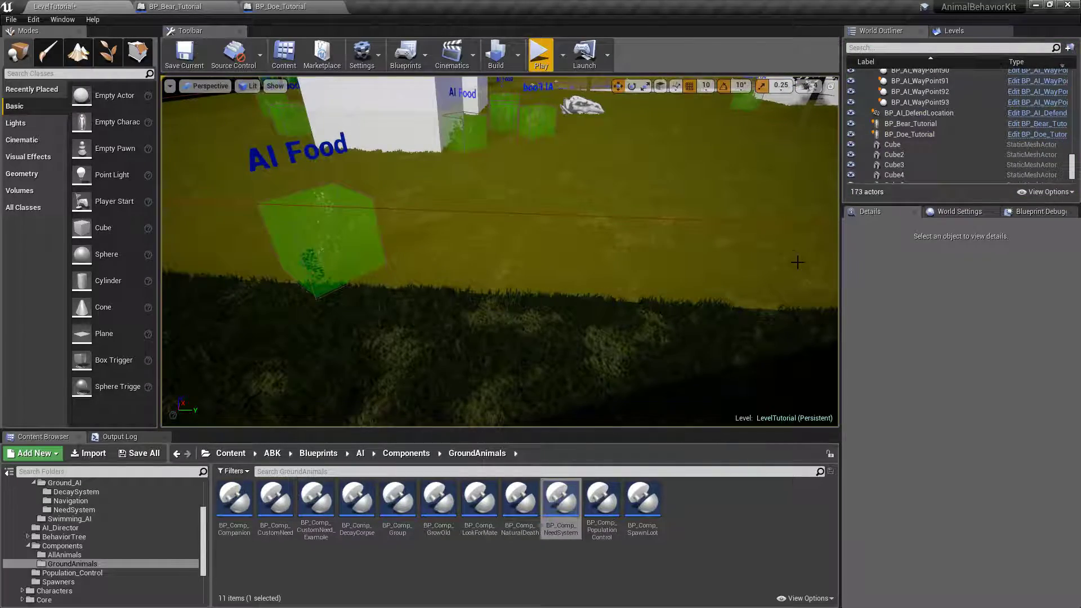
Enable Active under Thrist Details on the doe's BP_Comp_NeedSystem component and set Time to Total Thirst to 30.
right_drag(796, 259, 667, 254)
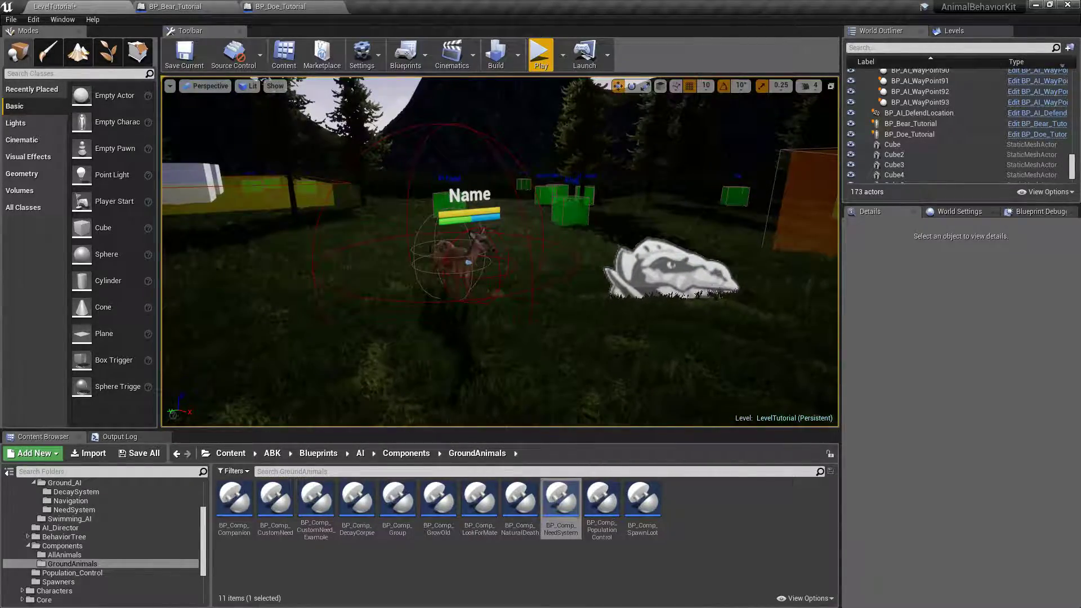
click(474, 276)
click(463, 262)
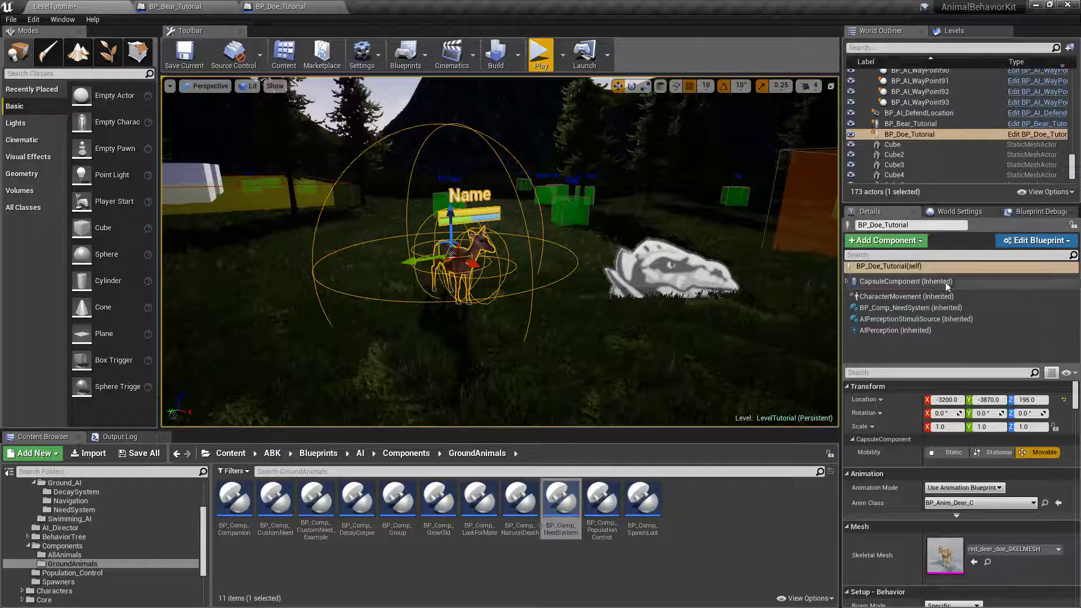
click(918, 308)
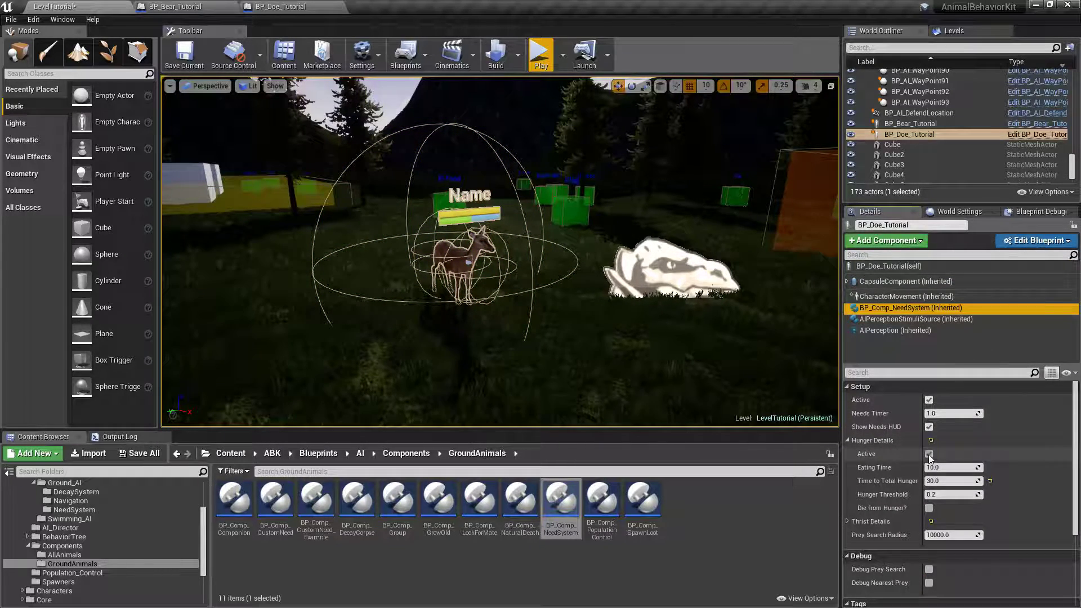
click(849, 442)
click(850, 453)
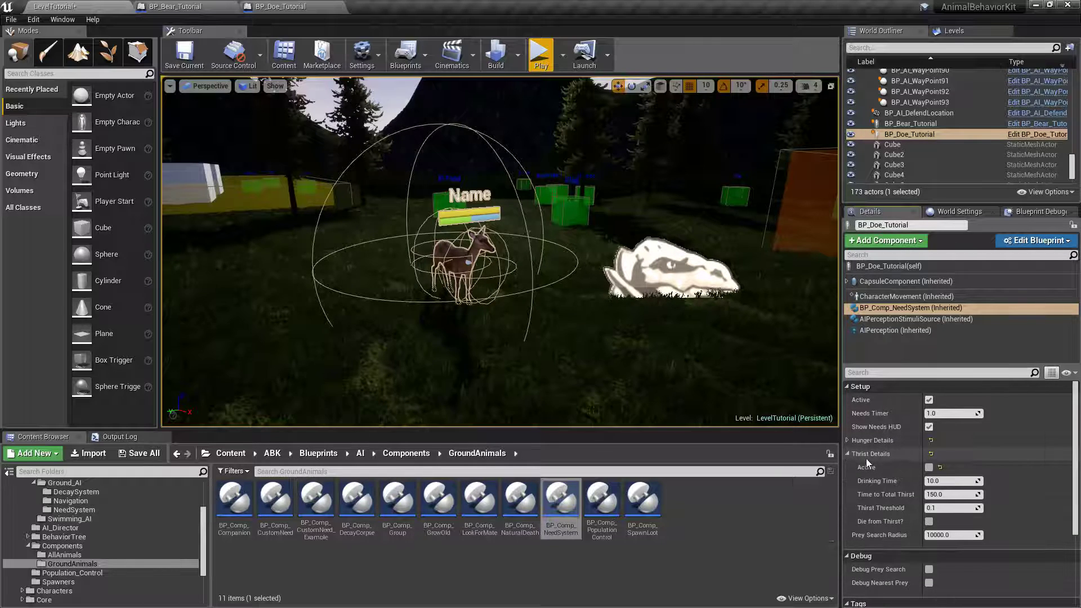
click(929, 467)
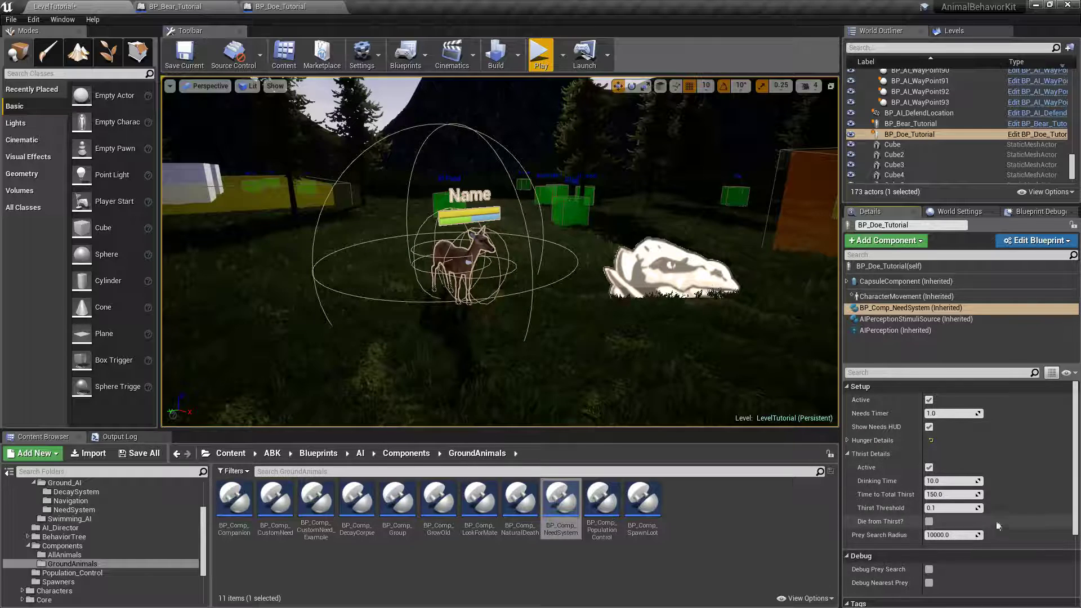
click(947, 494)
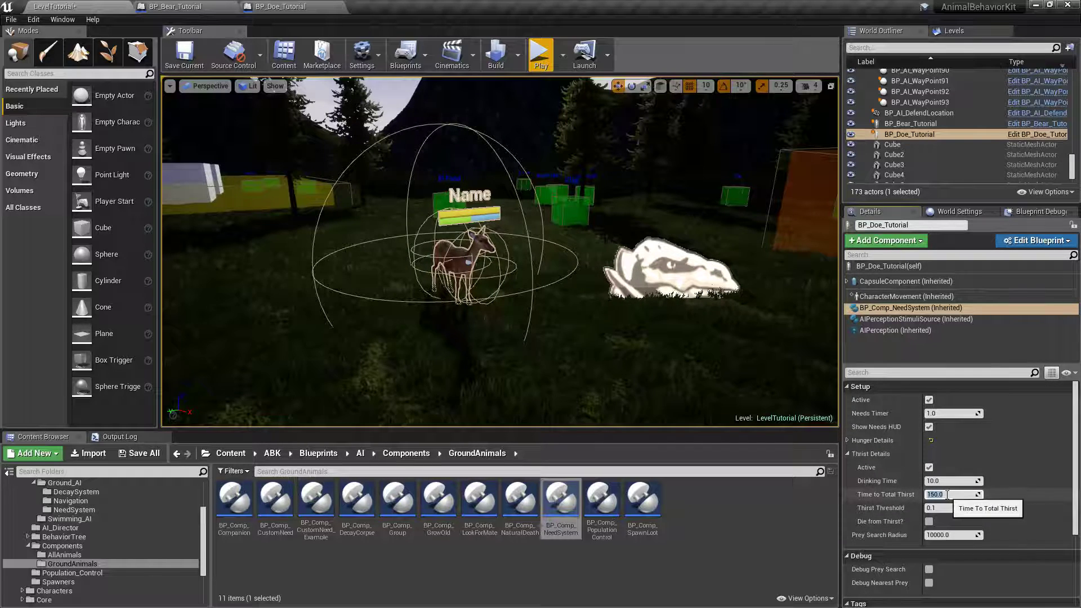
text(30)
key(Return)
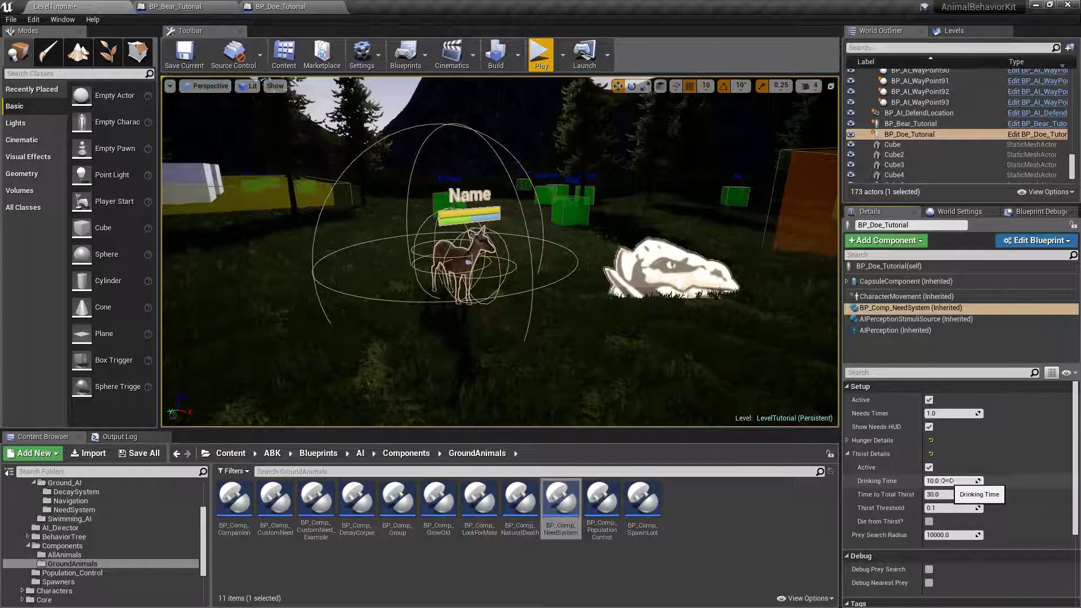
Play the level to watch the doe's thirst behaviour, run along the lake shore, and stop playing.
click(541, 54)
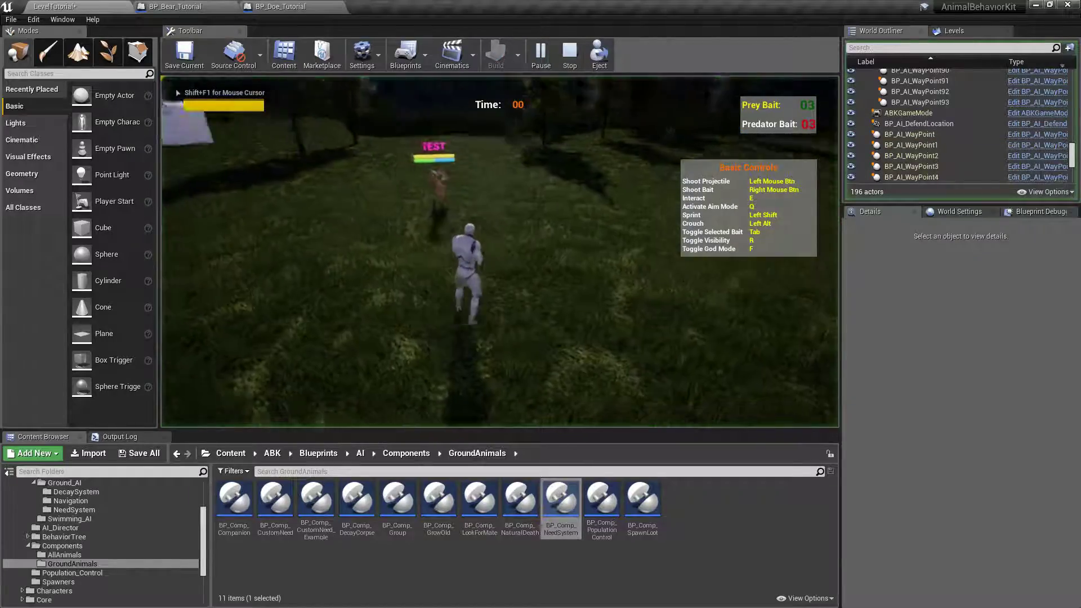
key(w)
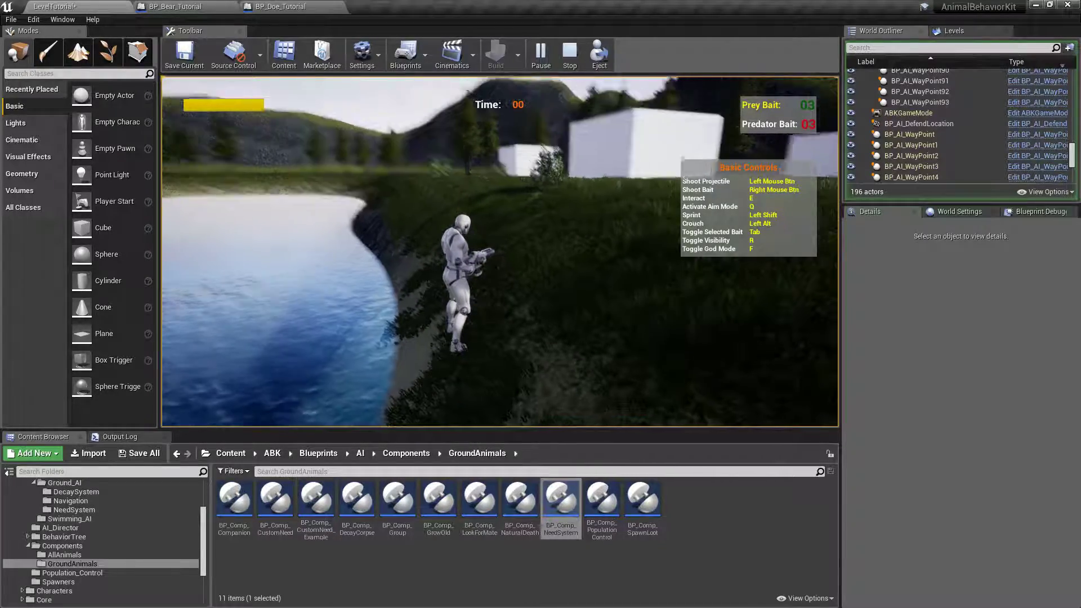
key(Escape)
Show the navigation mesh and examine its edge along the lake shore next to the water volumes.
right_drag(622, 98, 563, 194)
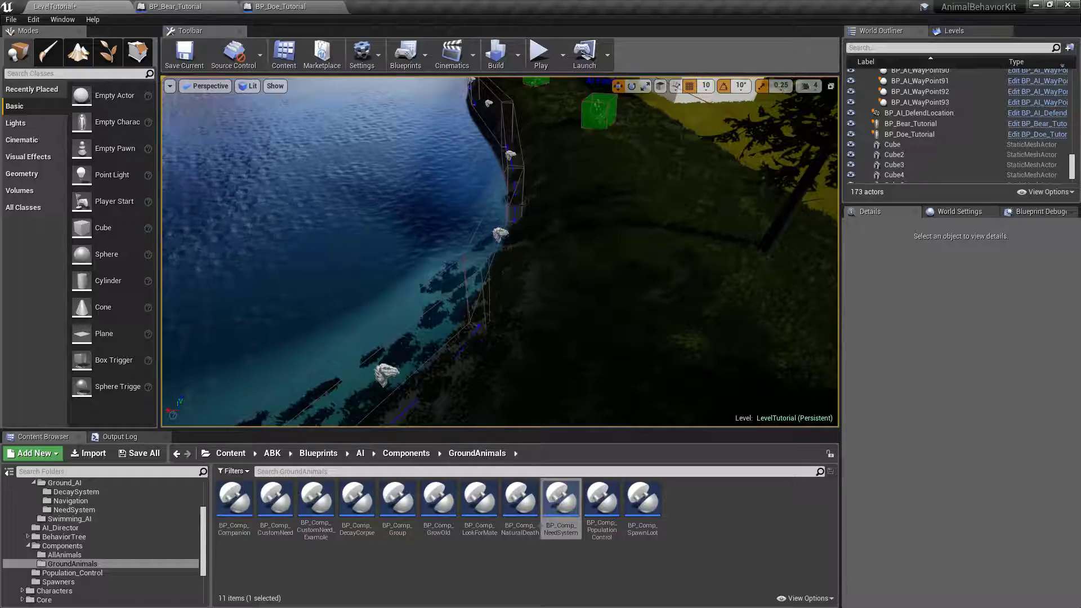
right_drag(563, 194, 527, 211)
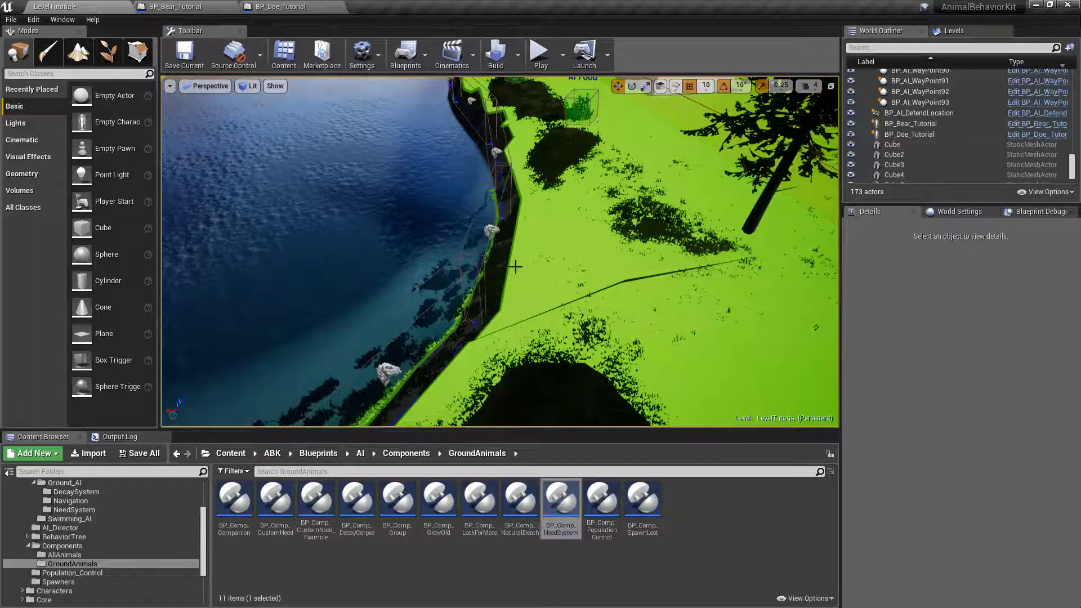
right_drag(592, 199, 557, 201)
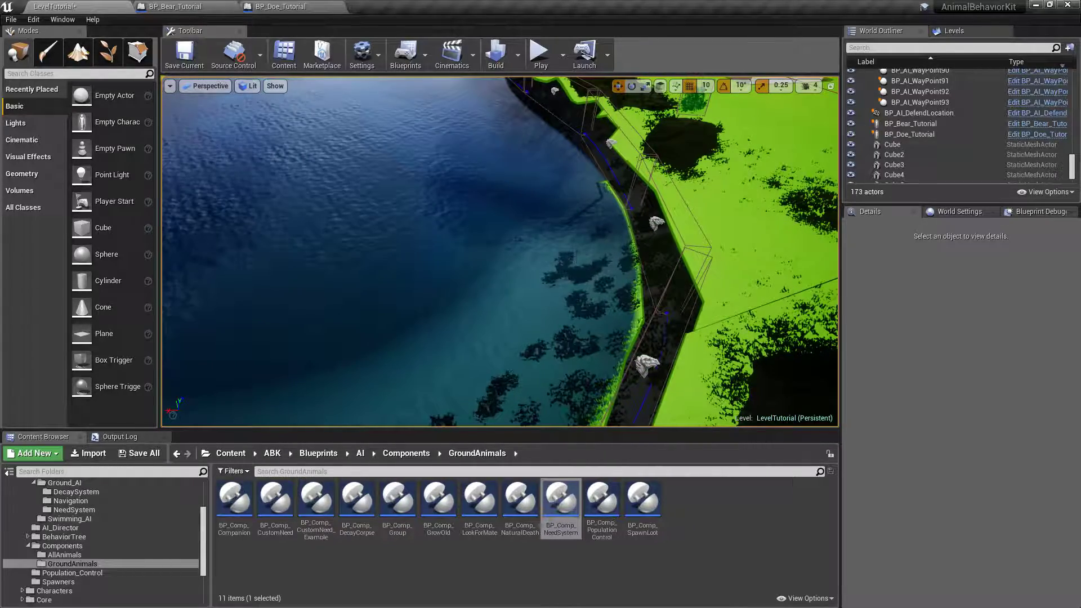
mouse_move(597, 256)
right_down()
mouse_move(614, 255)
mouse_move(597, 256)
right_up()
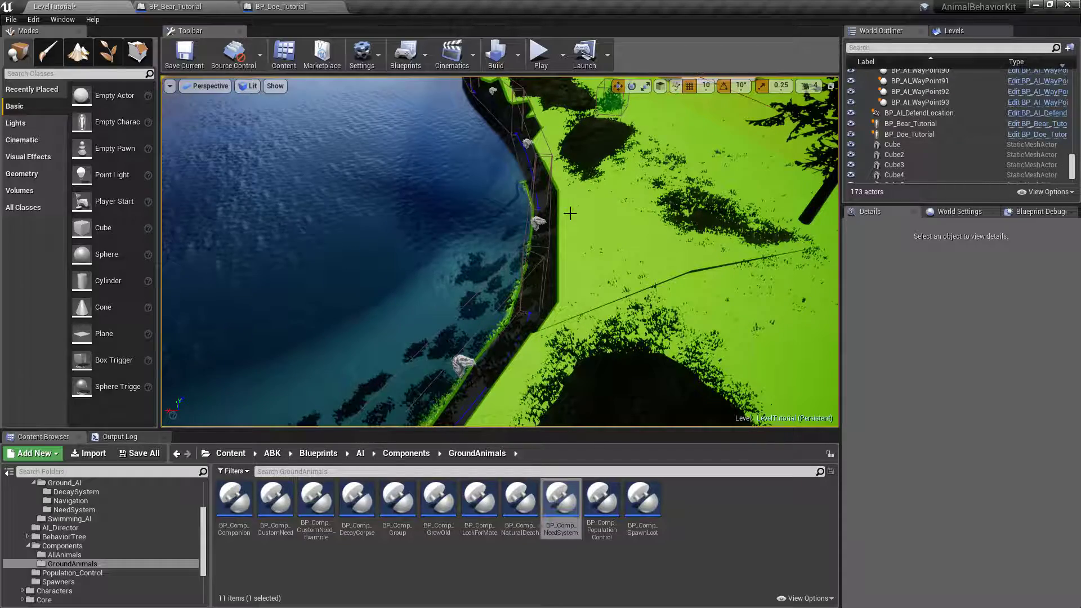
right_drag(615, 195, 615, 171)
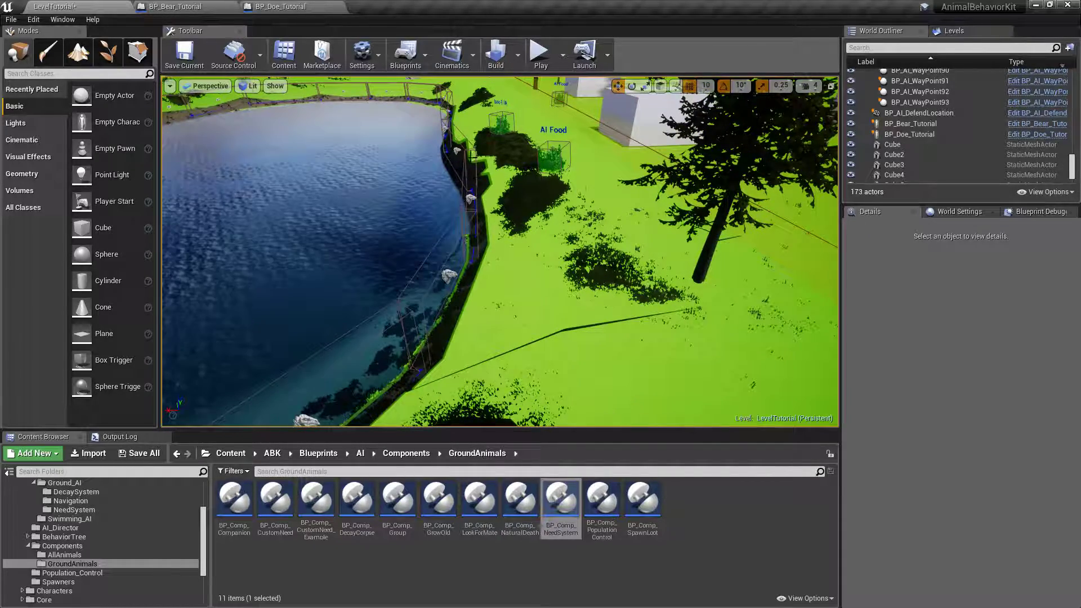
mouse_move(557, 203)
right_down()
mouse_move(532, 204)
mouse_move(561, 204)
right_up()
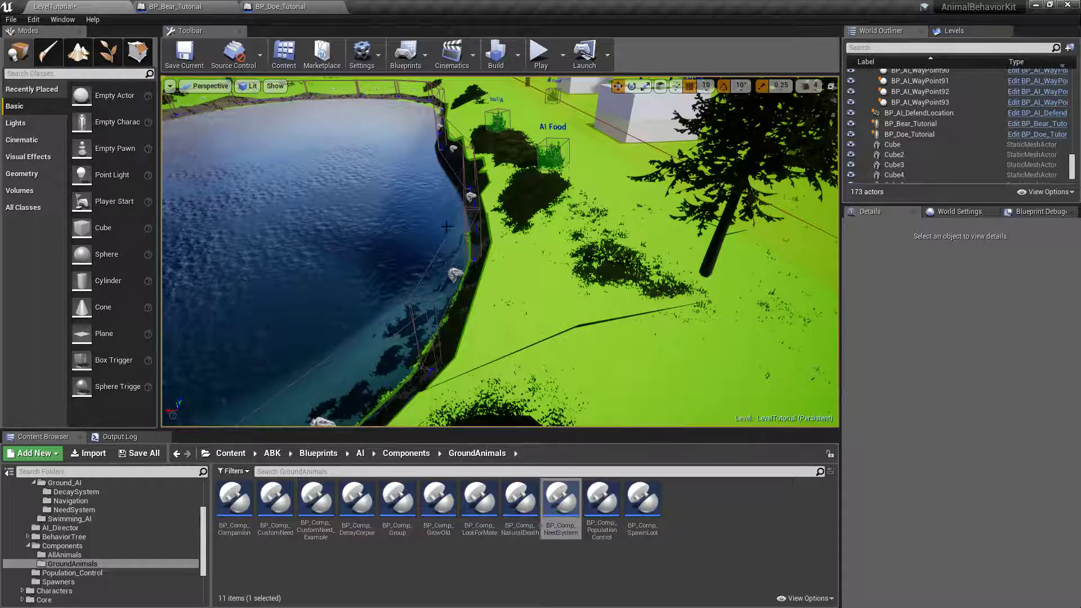
Move the BP_TranslucentWater lake surface vertically, trying different heights, and leave it at a Z location of -130.
click(388, 212)
key(f)
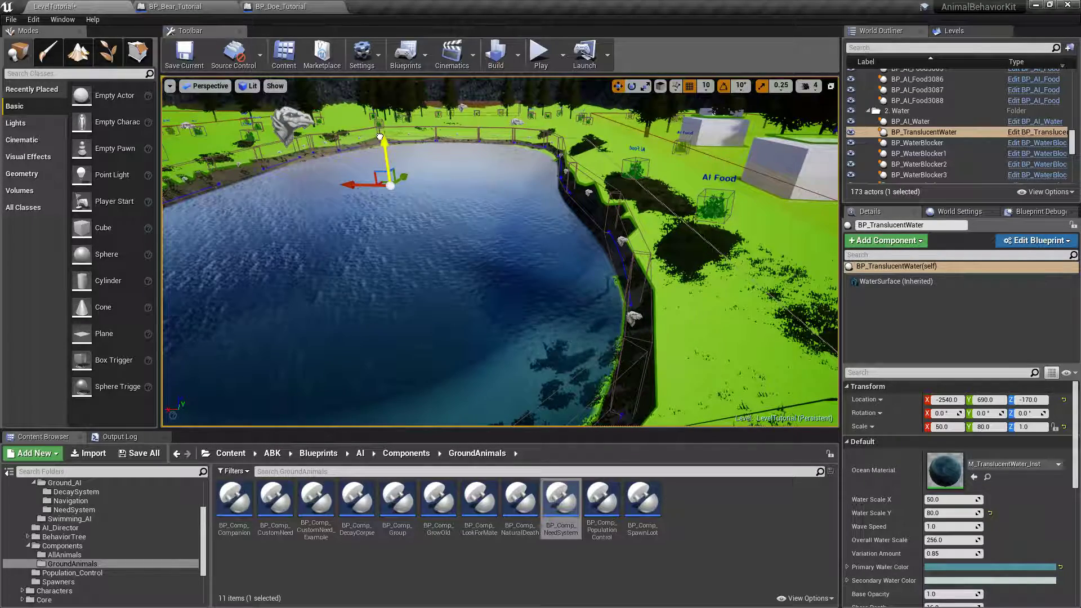
drag(379, 136, 377, 129)
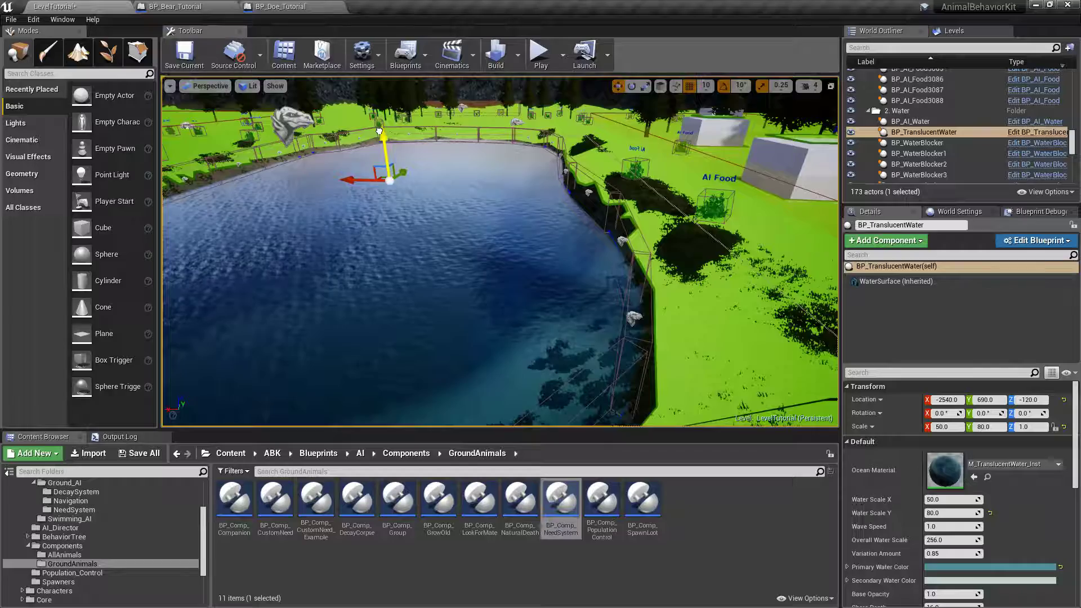
right_drag(500, 251, 463, 269)
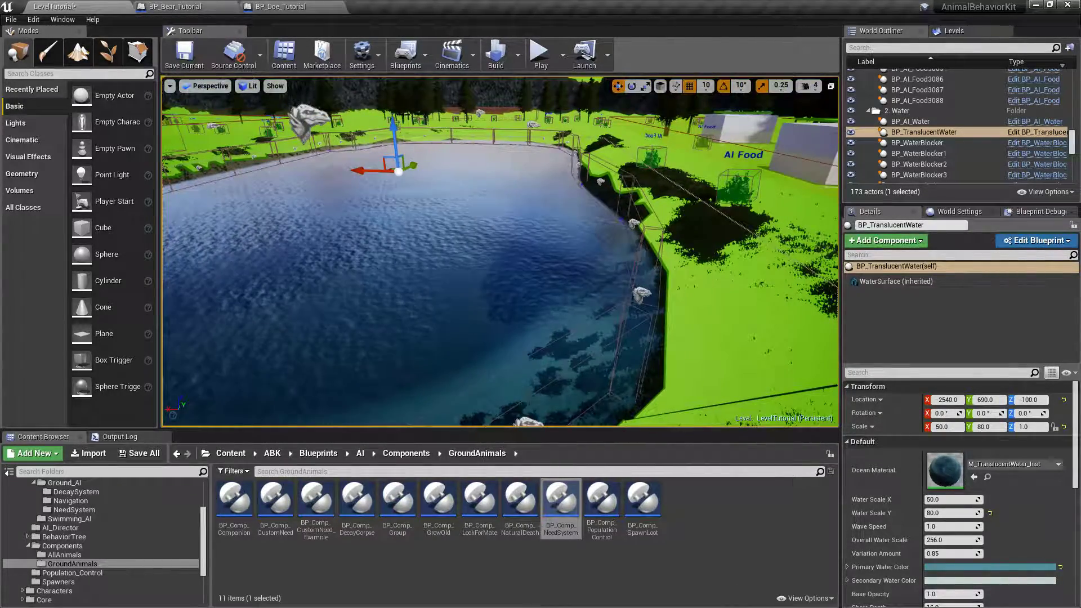
drag(388, 122, 388, 126)
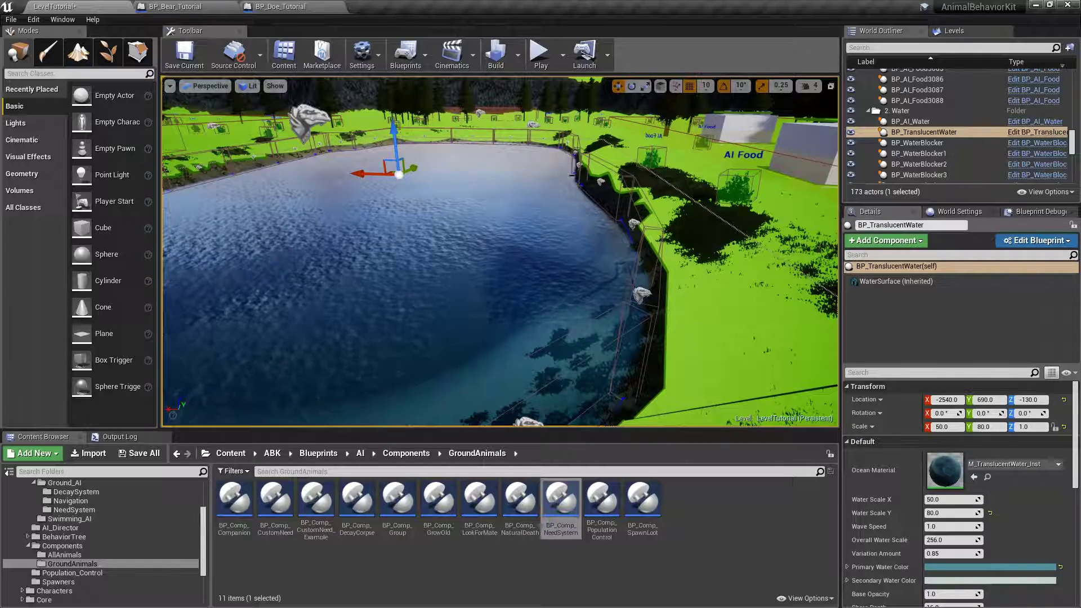
Examine the gap between the water surface and the navigation mesh edge around the lake, and hide the navigation mesh.
right_drag(579, 225, 630, 205)
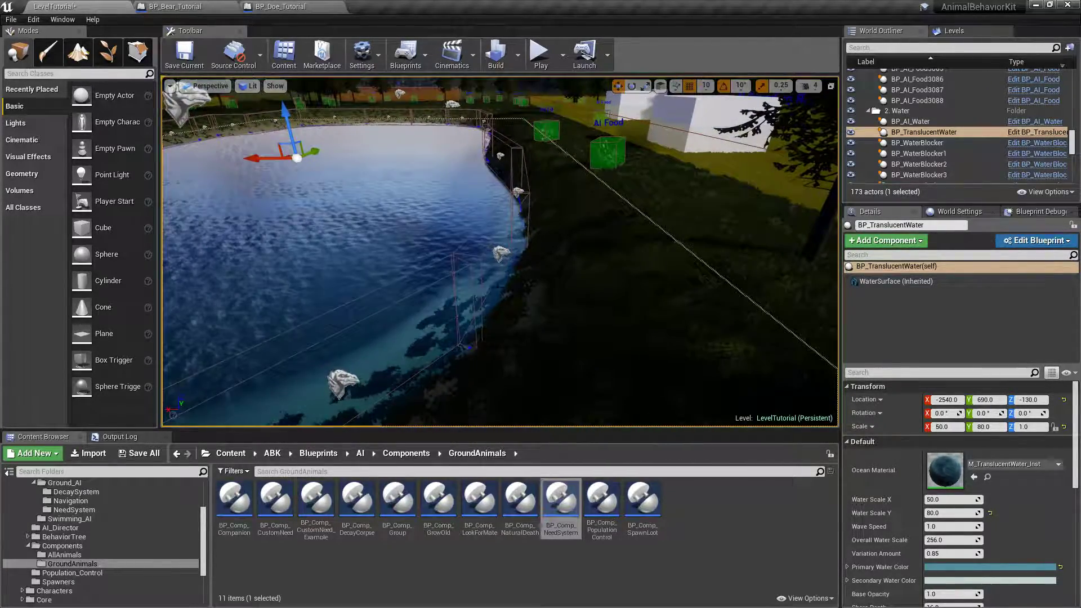
right_drag(629, 205, 532, 251)
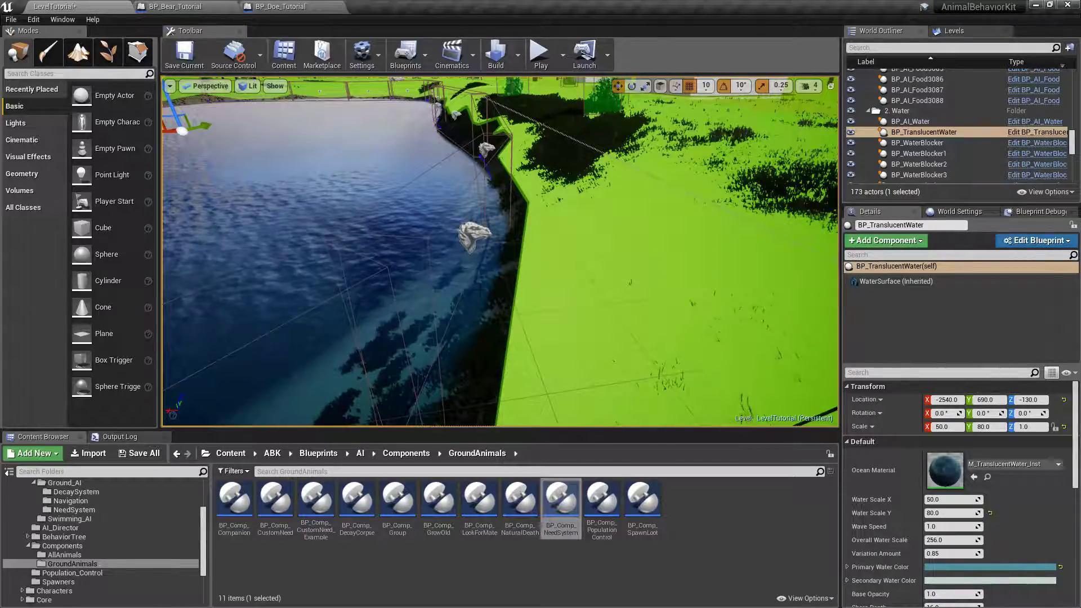
right_drag(531, 251, 513, 169)
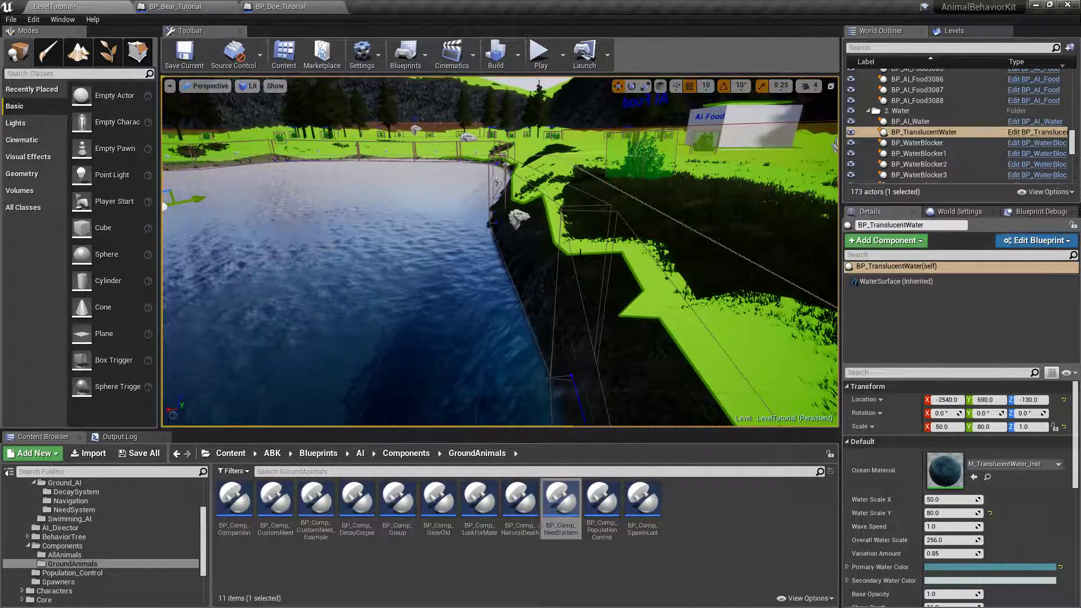
right_drag(512, 169, 513, 164)
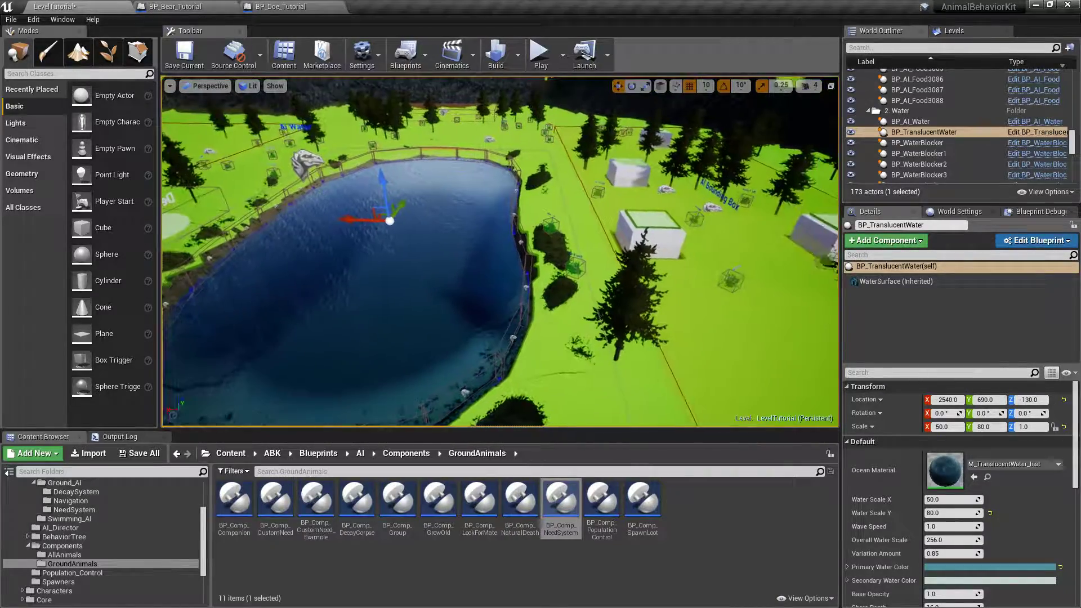
right_drag(512, 164, 512, 164)
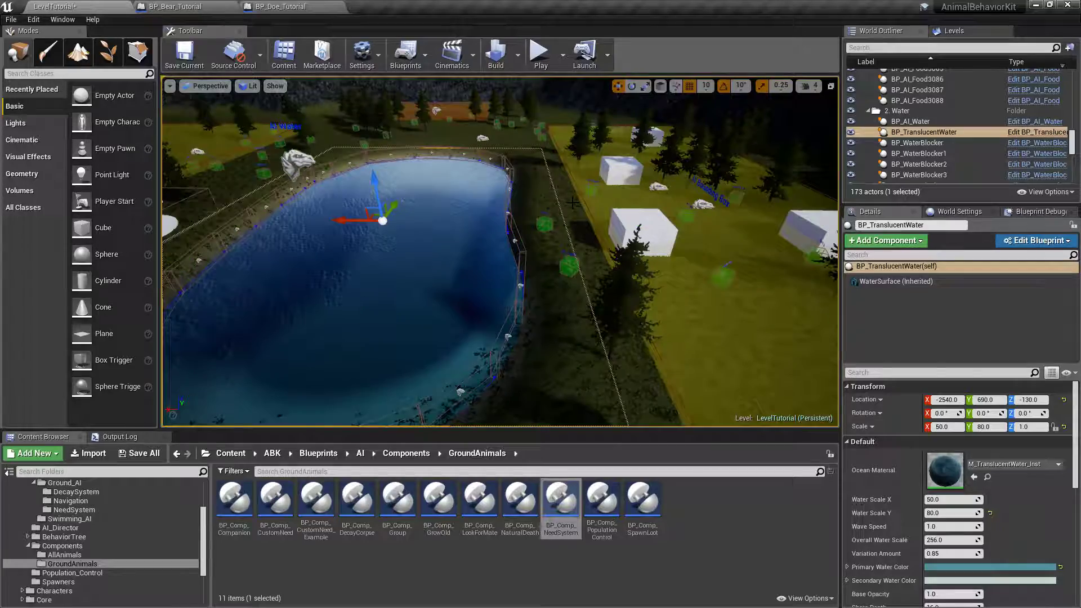
right_drag(572, 203, 572, 204)
Switch to PowerPoint to check the Tutorial Series Coverage slide and return to the Unreal level editor.
key(alt+Tab)
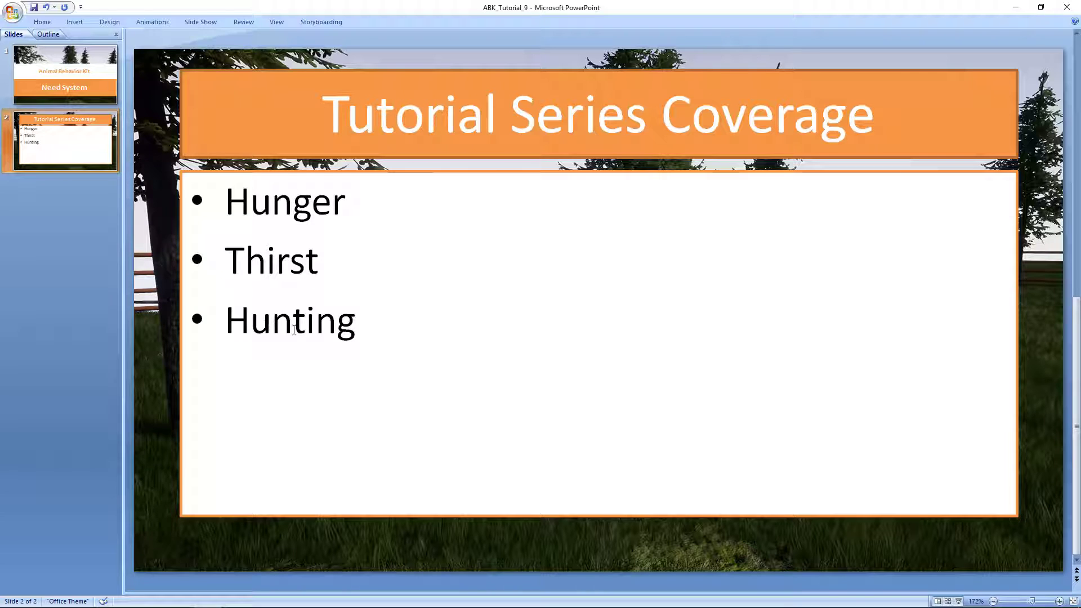
key(alt+Tab)
Enable Die from Thirst? on the placed doe's BP_Comp_NeedSystem, set its Thirst Threshold to 0.01, and save all changes.
click(536, 362)
right_drag(536, 362, 536, 363)
click(847, 281)
click(898, 308)
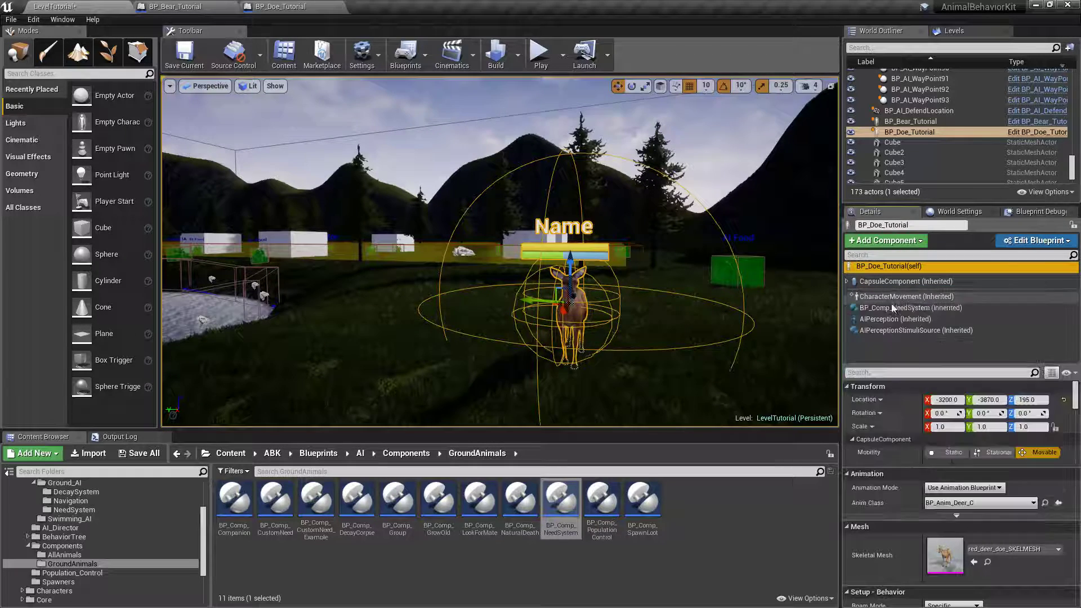
scroll(971, 496, down, 1)
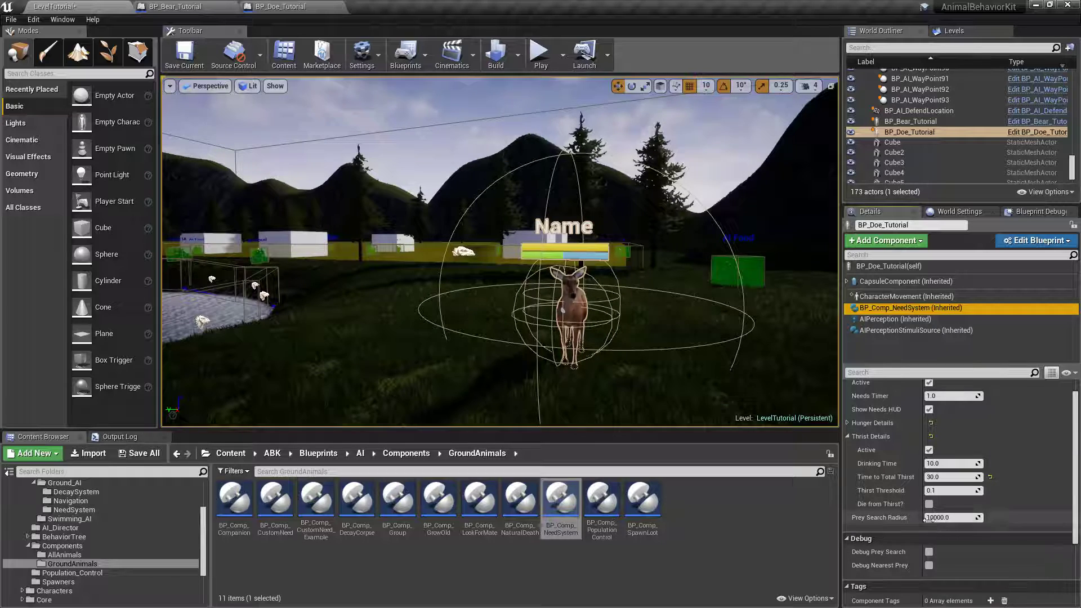
click(929, 504)
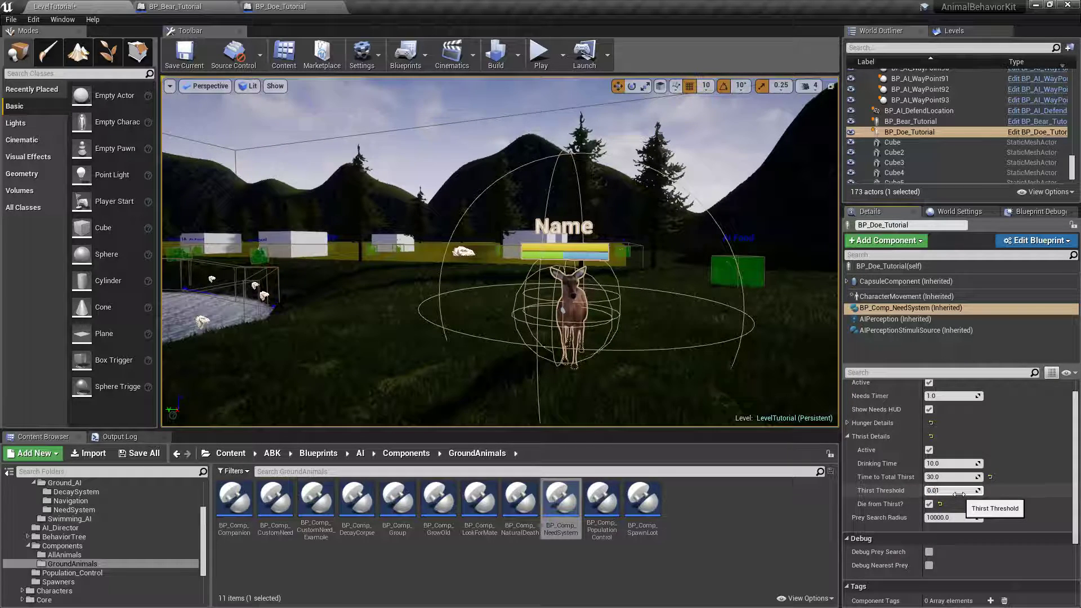
click(958, 495)
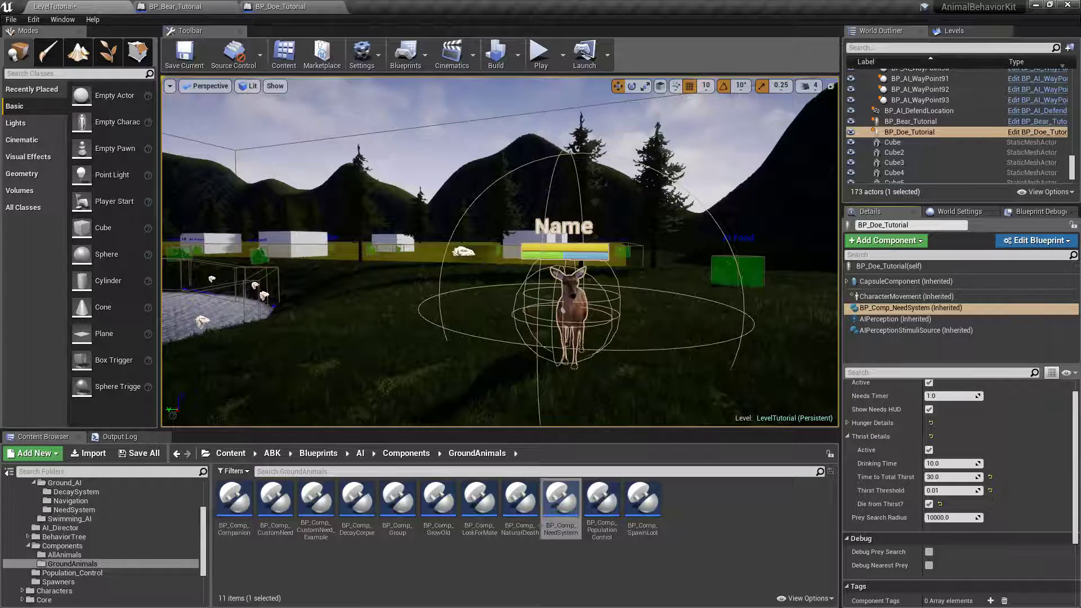
click(139, 453)
click(624, 414)
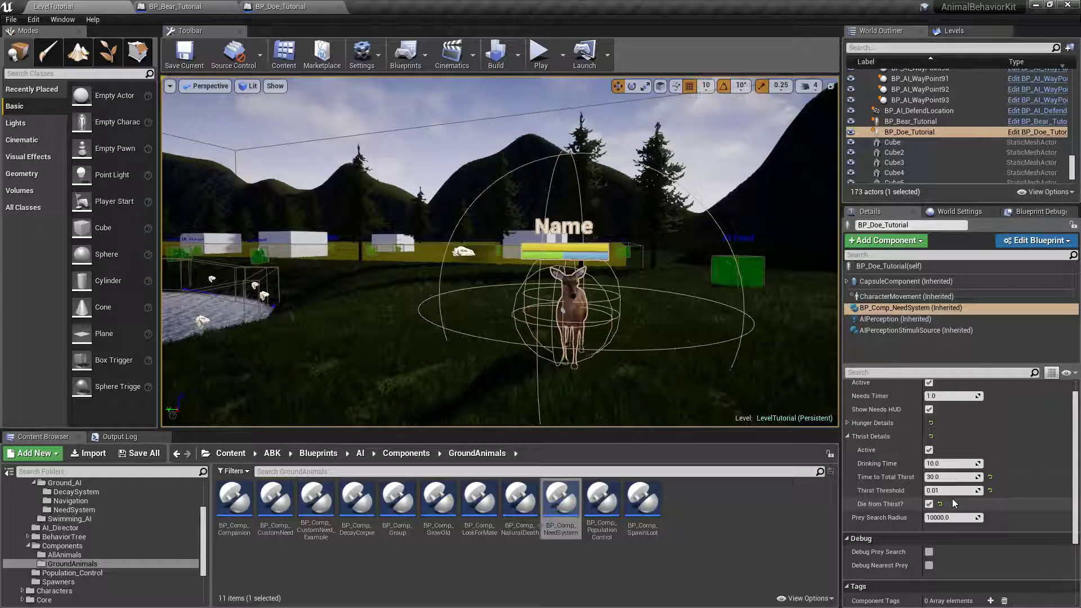
click(929, 504)
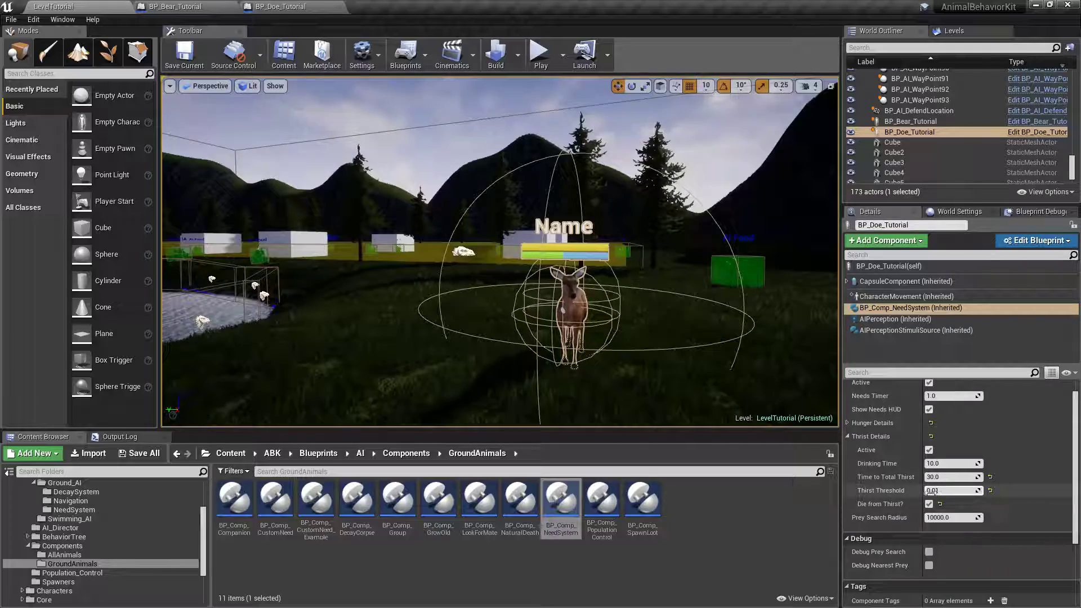
Play the level, follow the doe past the lake and white blocks to watch its thirst run out, and stop playing.
drag(507, 282, 485, 338)
key(e)
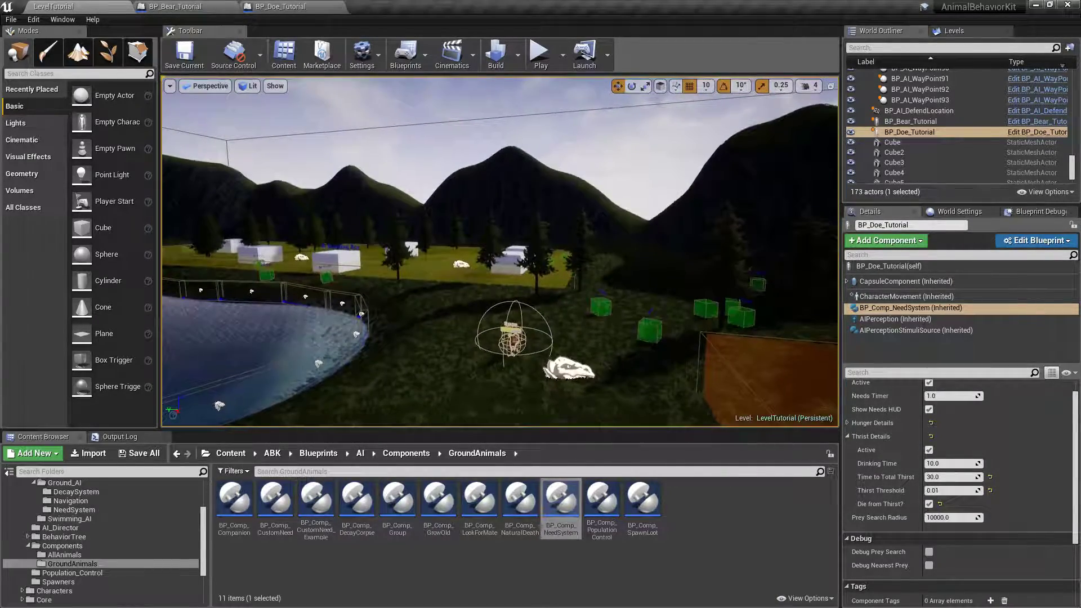
key(w)
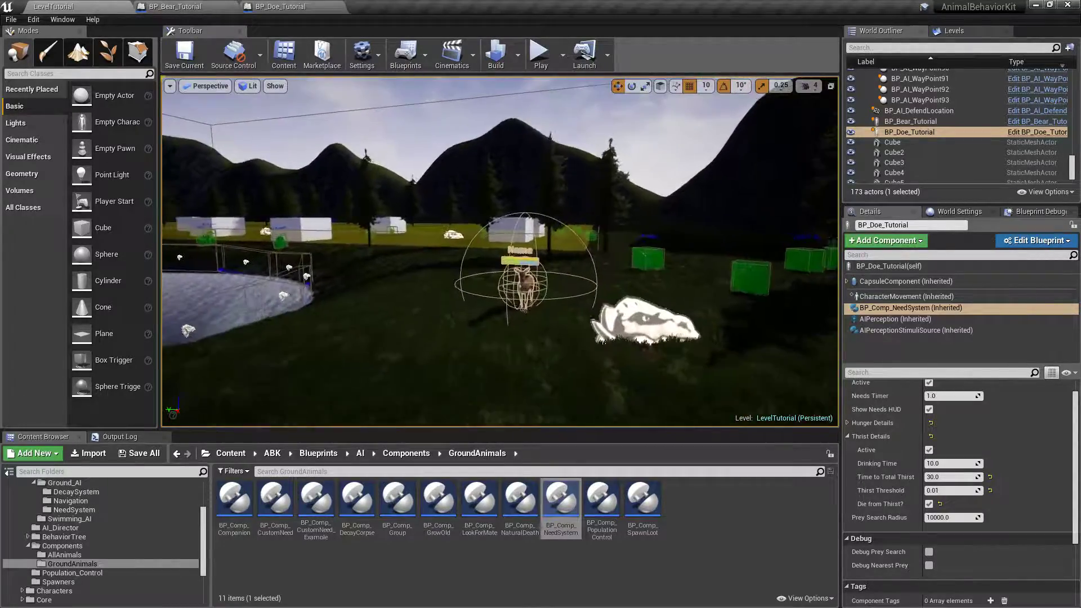
click(539, 53)
key(w)
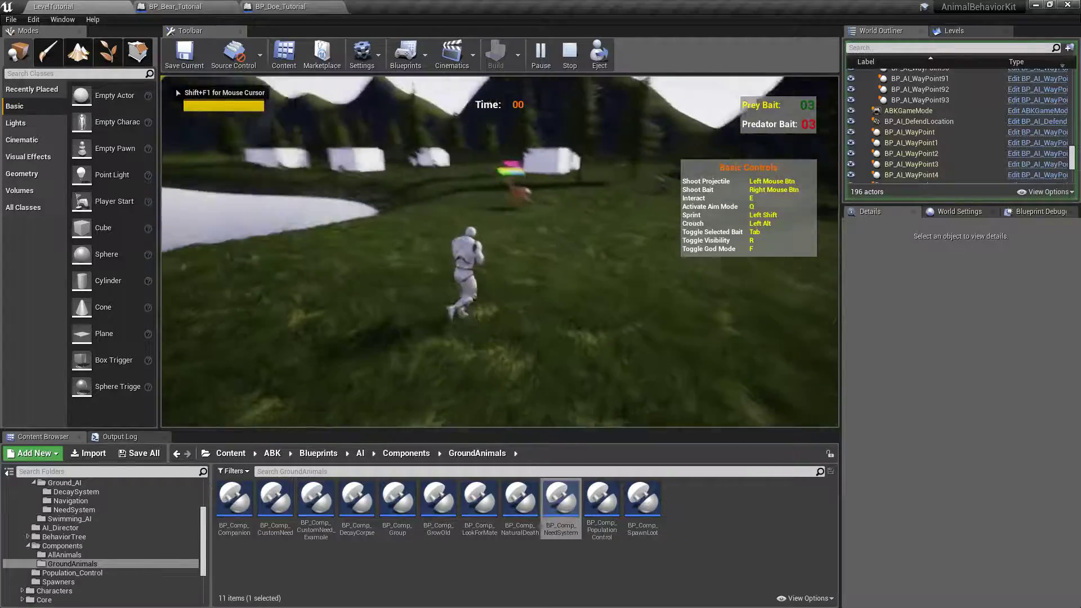
key(w)
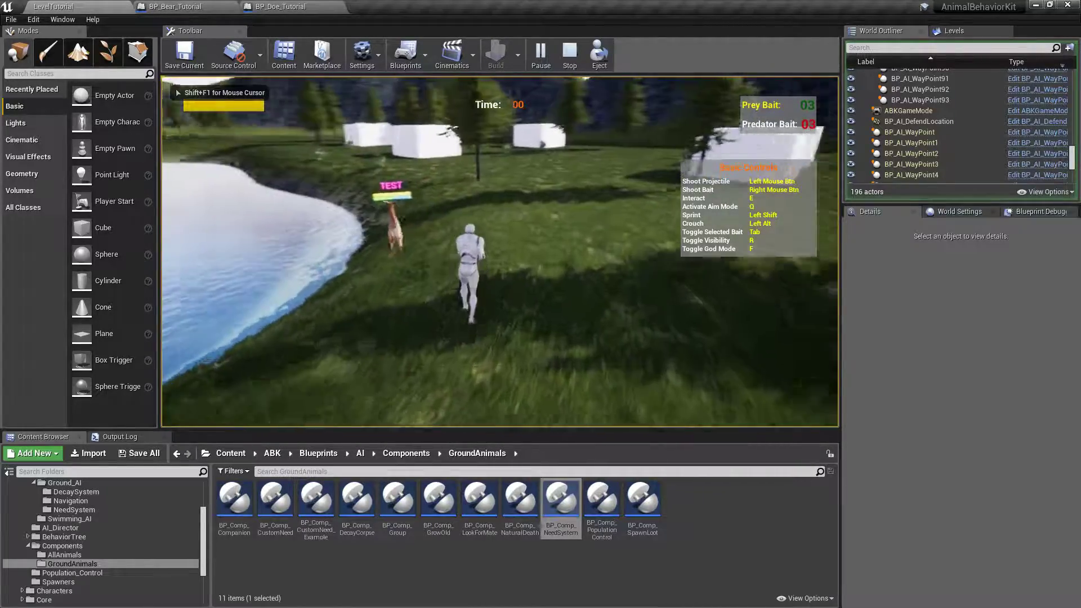
key(w)
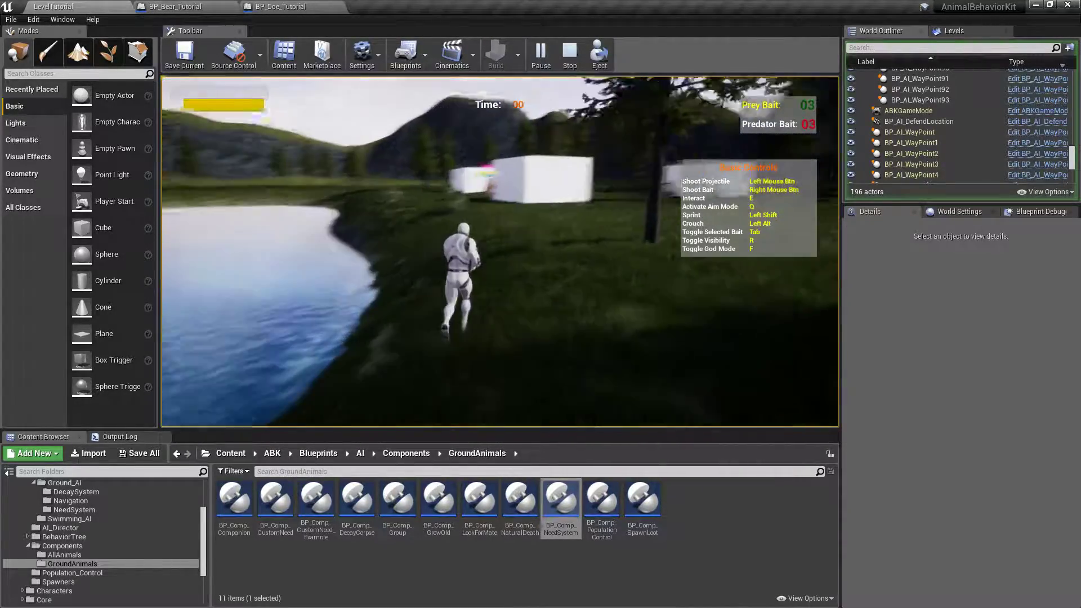
key(w)
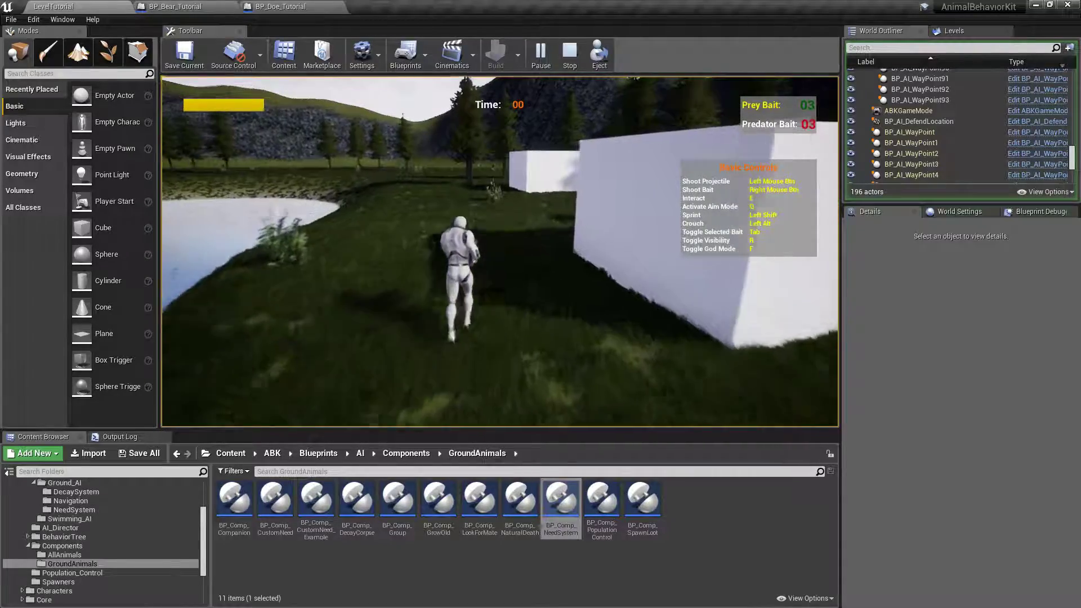
key(w)
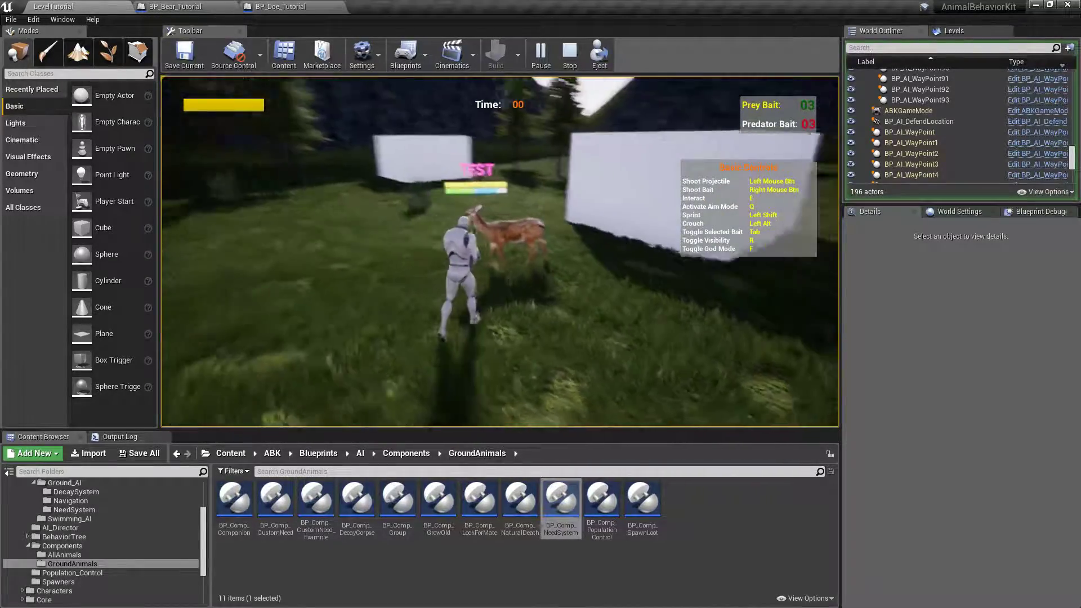
key(q)
key(w)
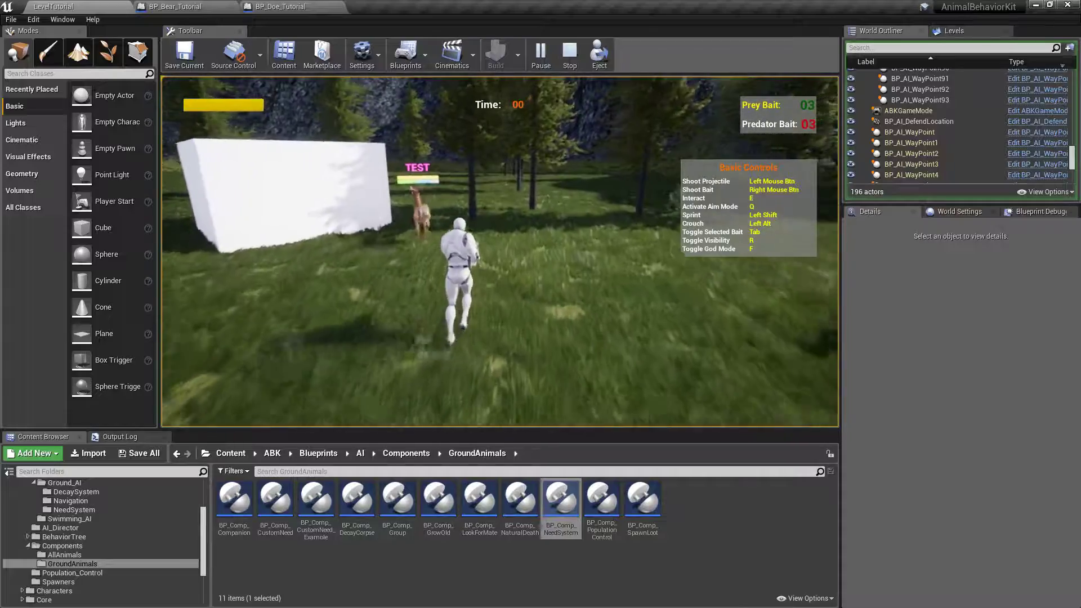
key(w)
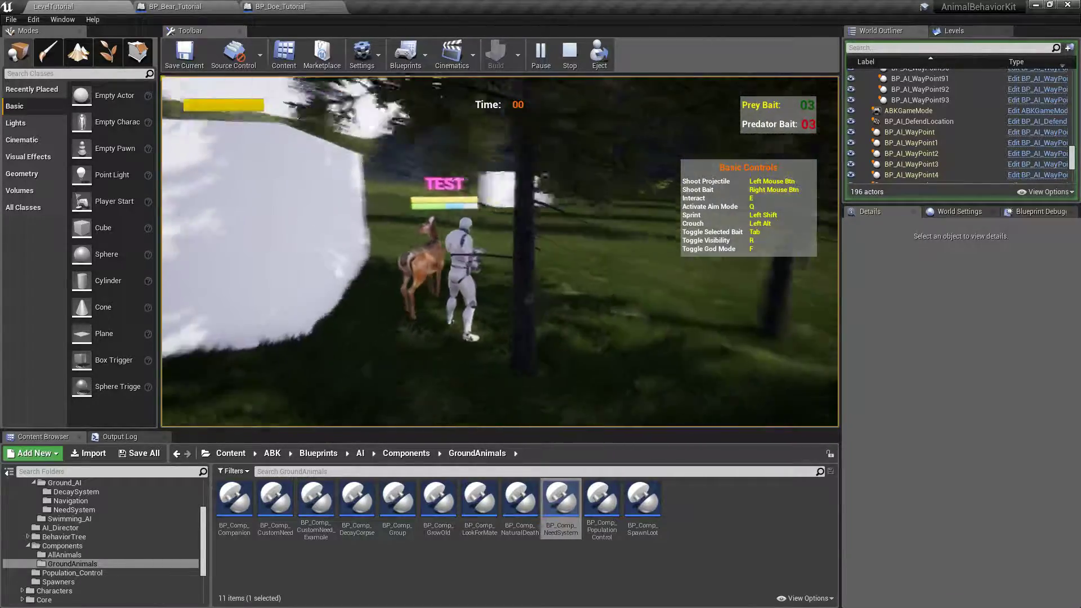
key(q)
key(q)
key(w)
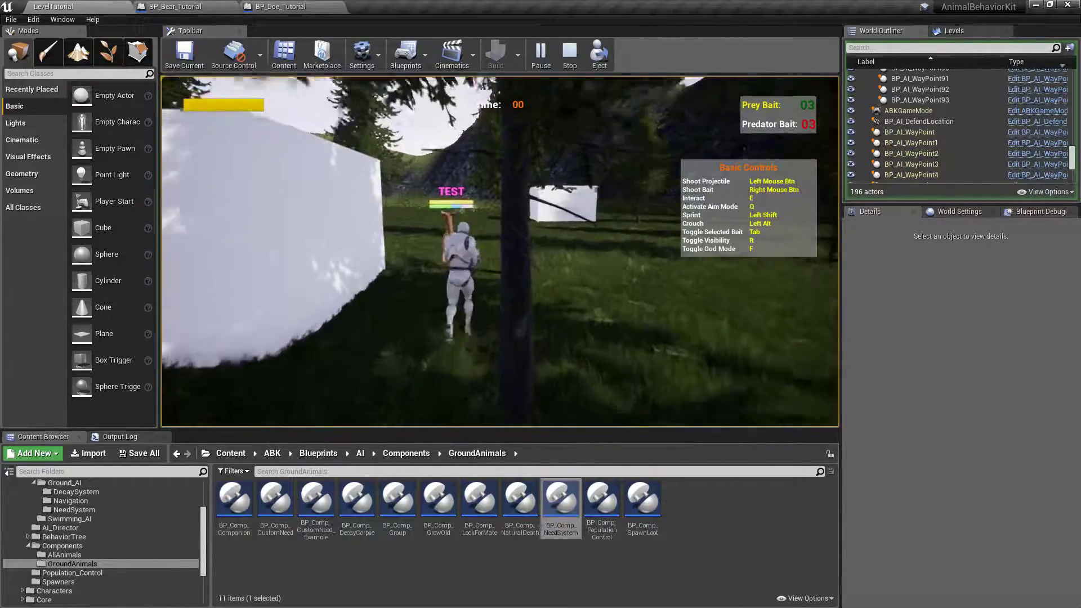
key(w)
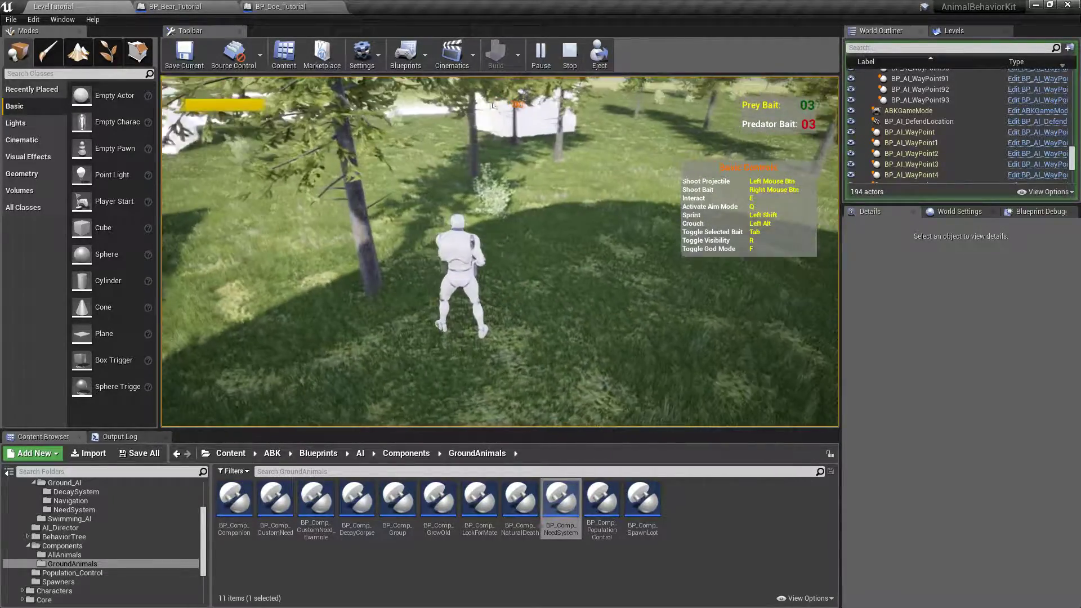
key(Escape)
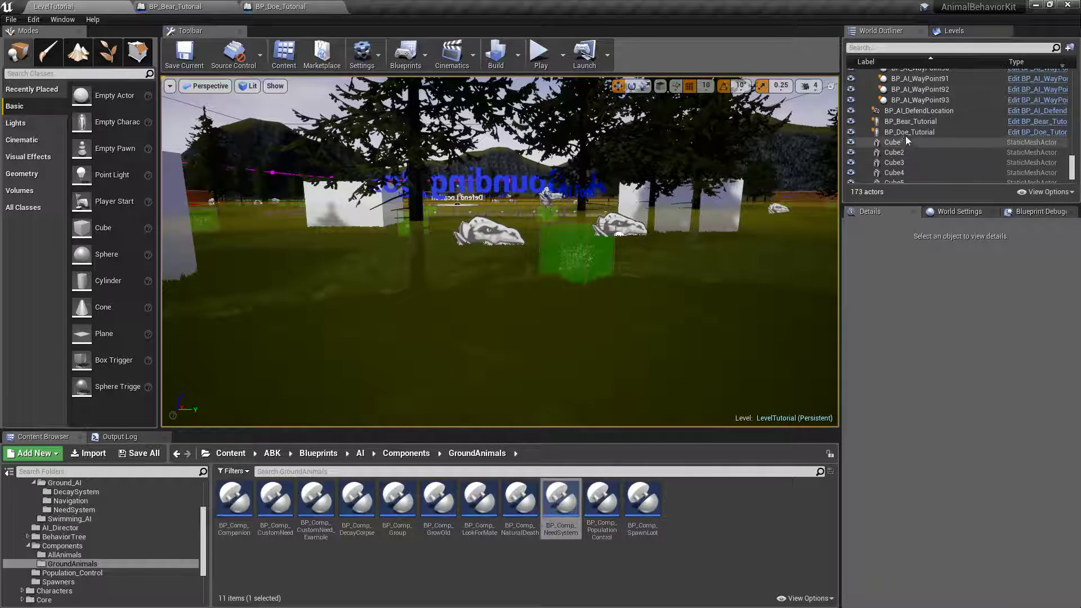
Restore the doe's Thirst Threshold to 0.1 and Time to Total Thirst to 150 on its BP_Comp_NeedSystem component.
click(879, 132)
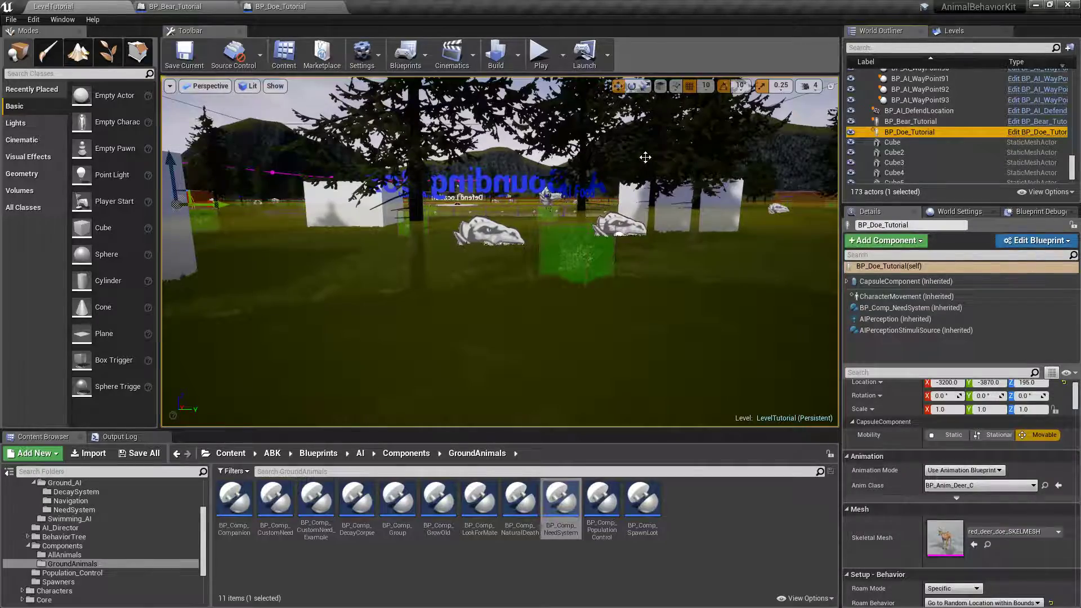
key(f)
alt+drag(490, 288, 591, 281)
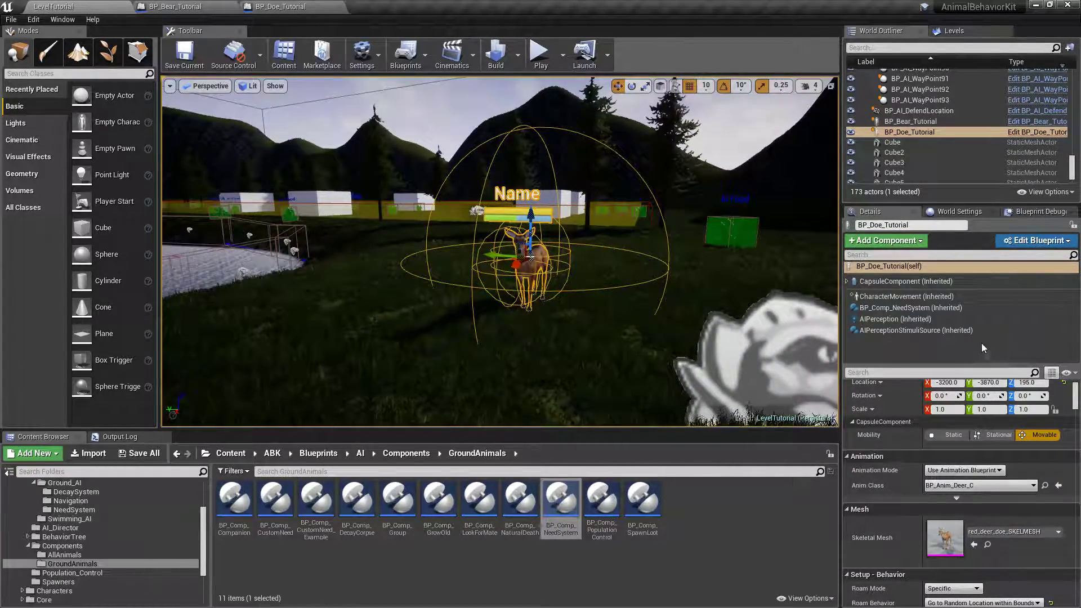
click(883, 309)
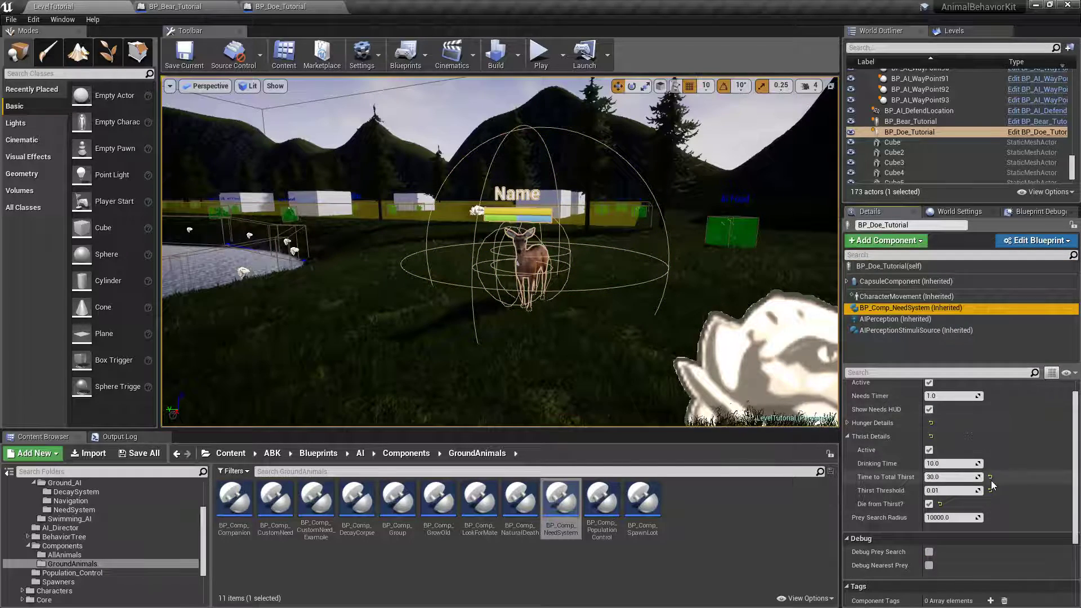
click(938, 491)
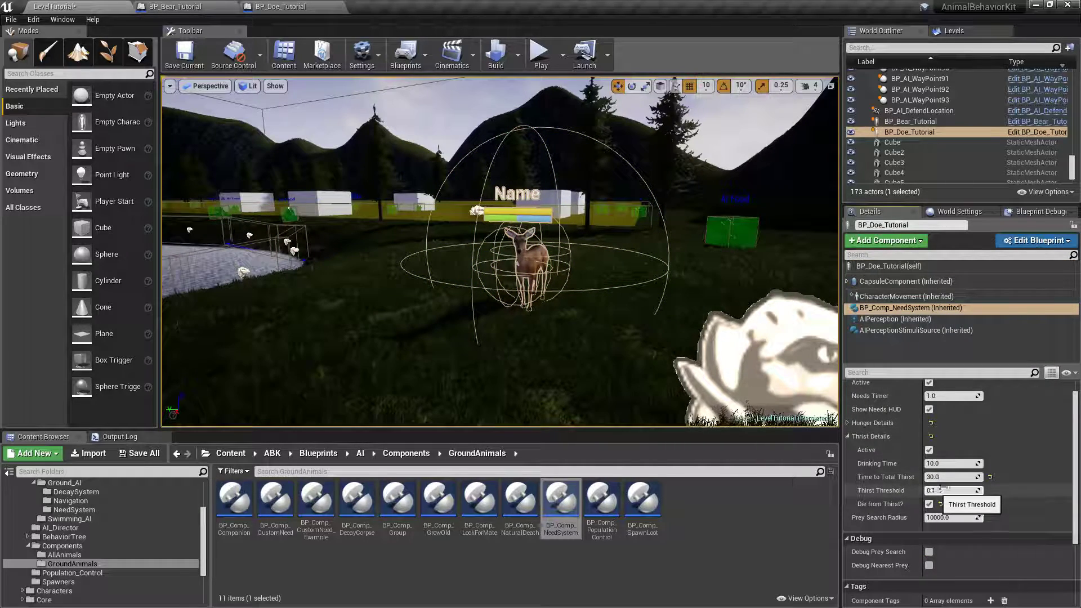
click(990, 478)
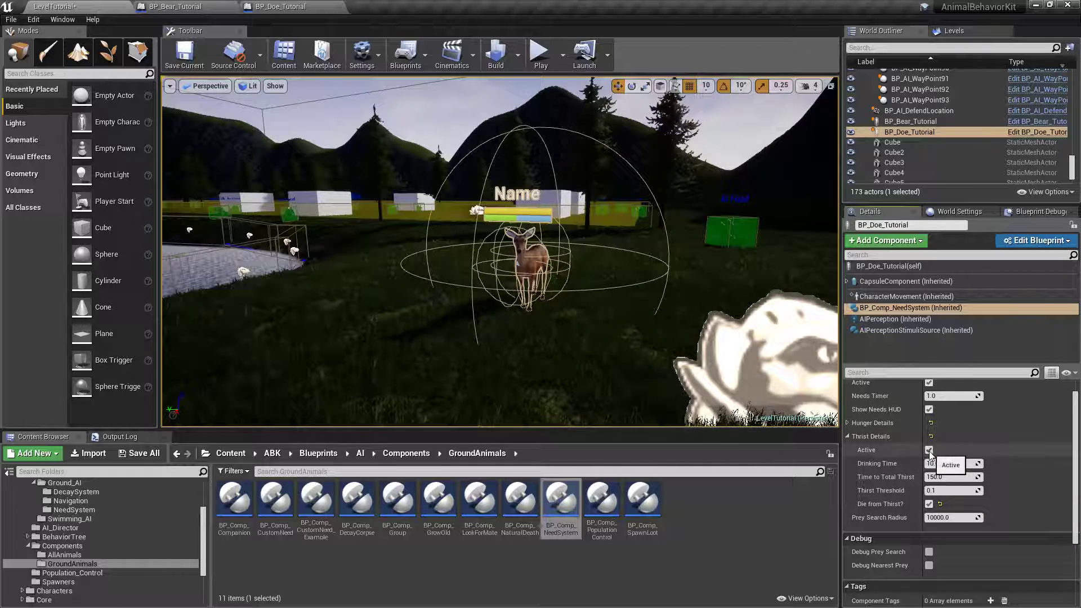
Enable Active under Hunger Details on the doe's BP_Comp_NeedSystem component.
click(847, 437)
click(847, 424)
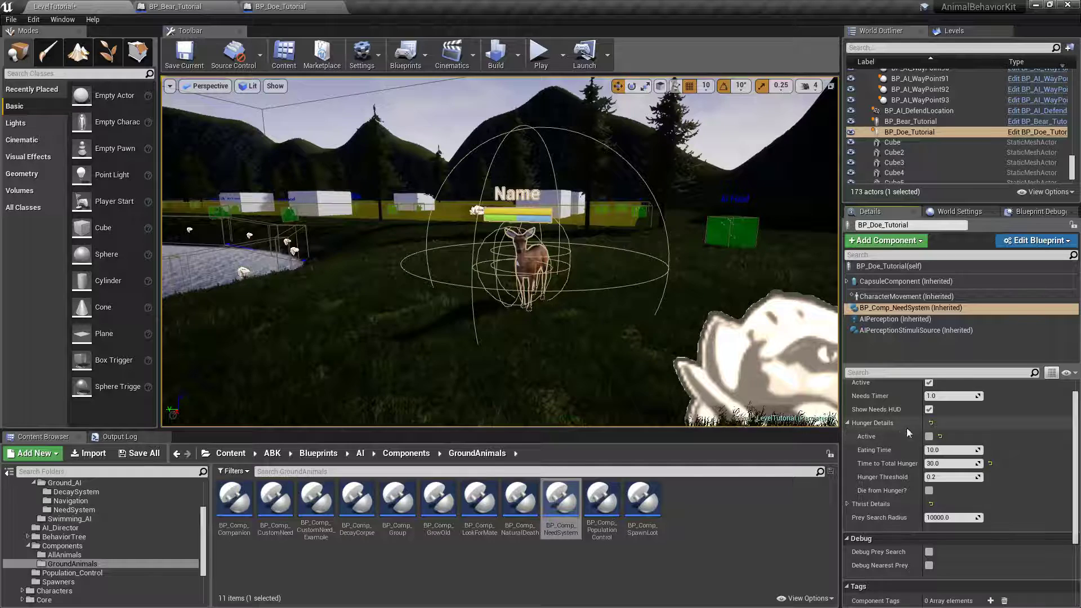
click(928, 436)
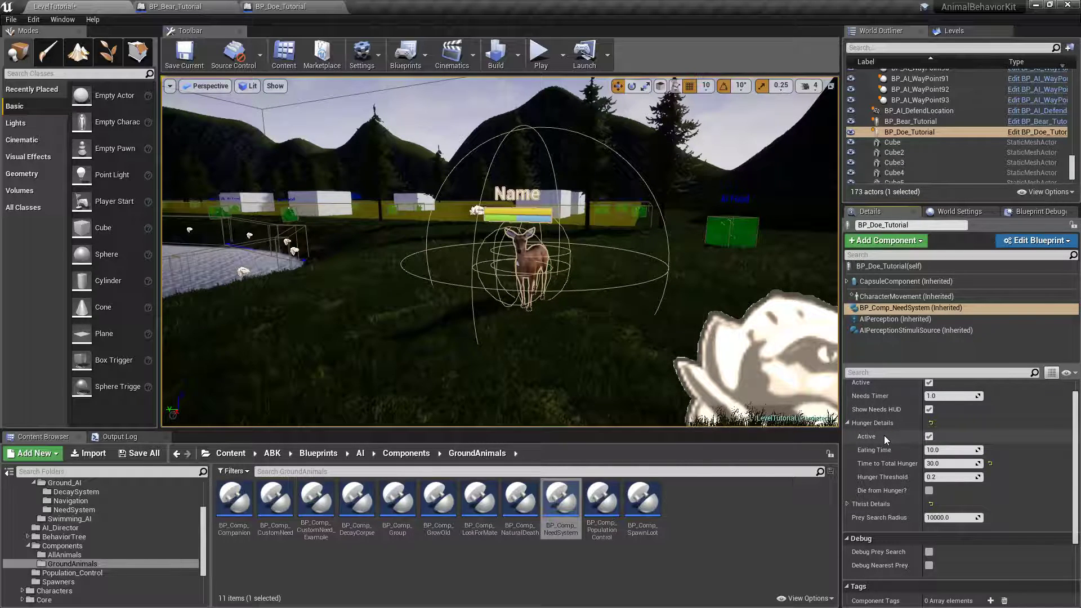
Collapse Hunger Details on the doe's BP_Comp_NeedSystem and examine the Prey Search Radius setting.
scroll(878, 473, up, 1)
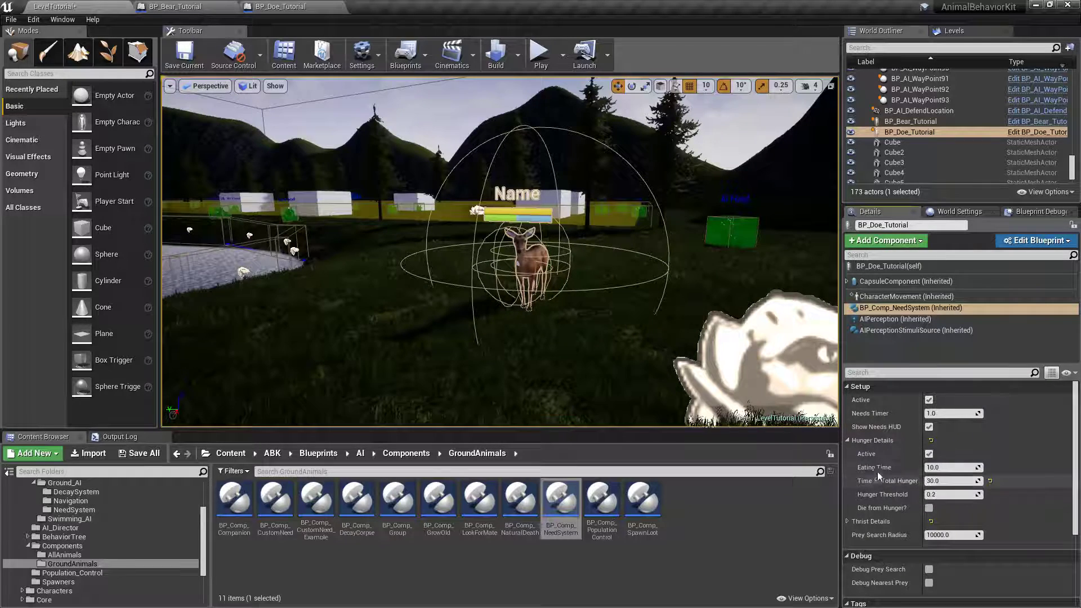
click(850, 444)
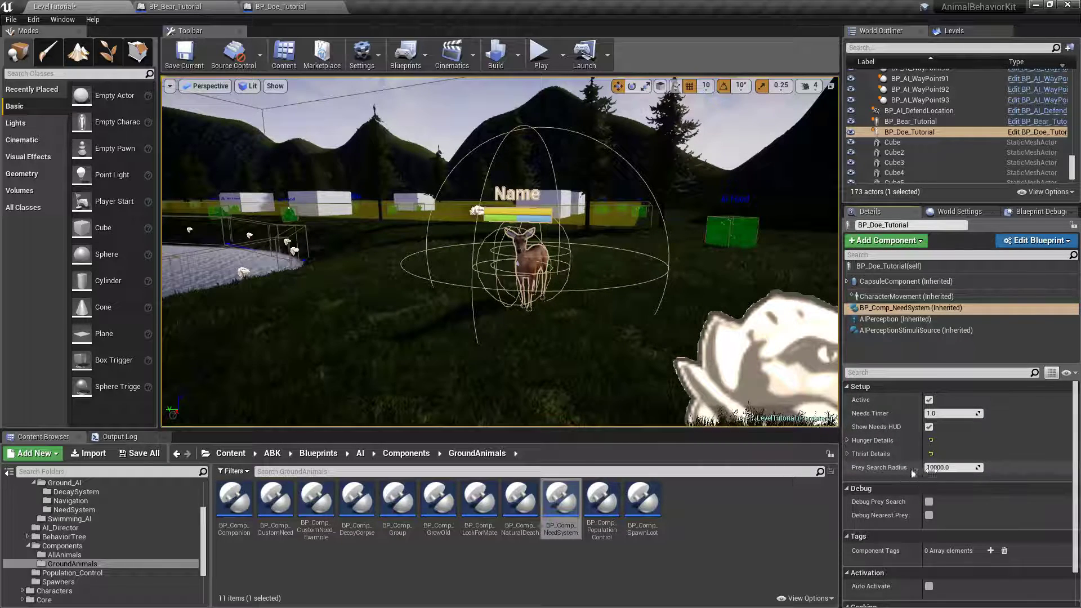
mouse_move(888, 469)
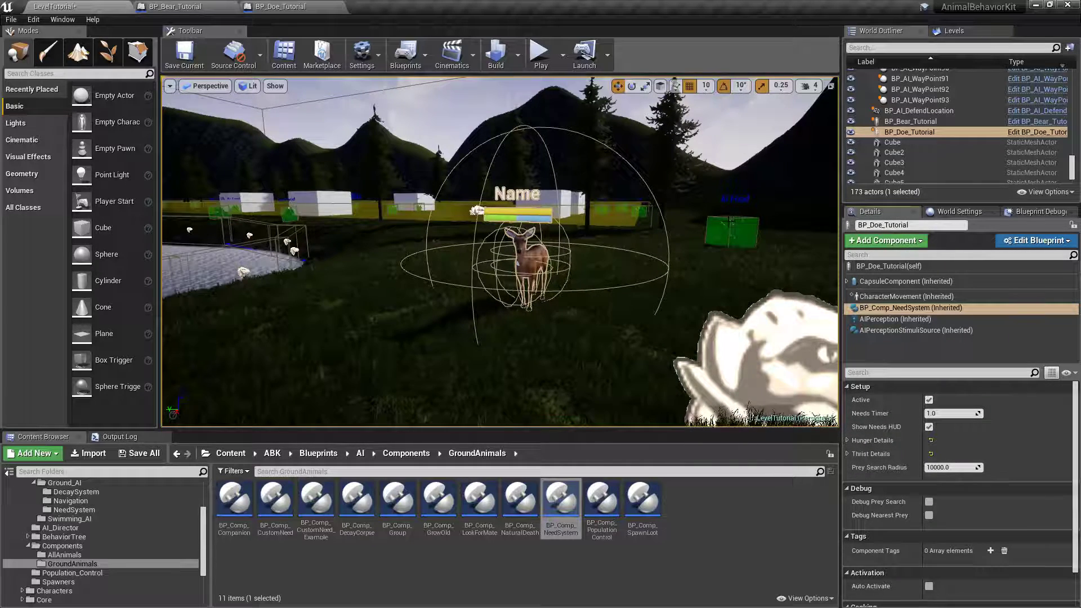
Look through the doe's mesh component properties, collapsing the Mesh, Materials, Physics and Collision categories.
click(531, 260)
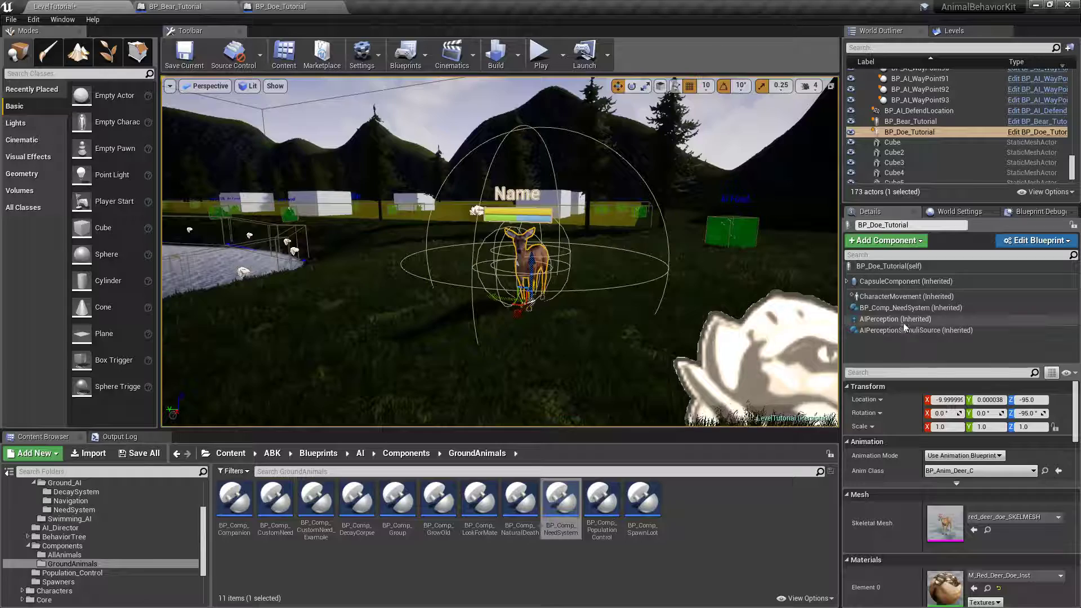
drag(901, 364, 901, 298)
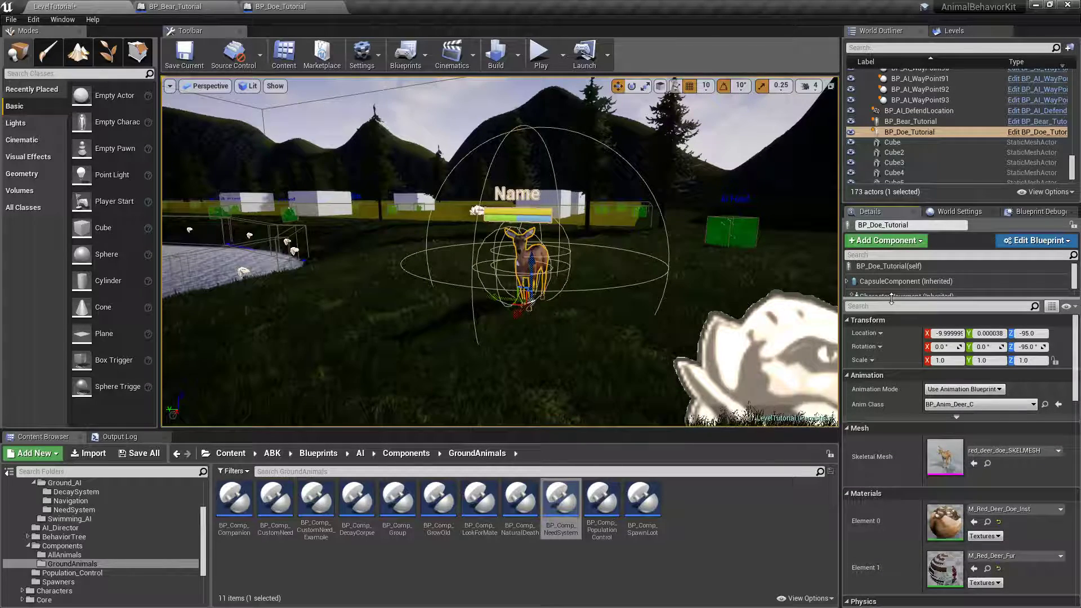
scroll(886, 437, down, 3)
click(850, 357)
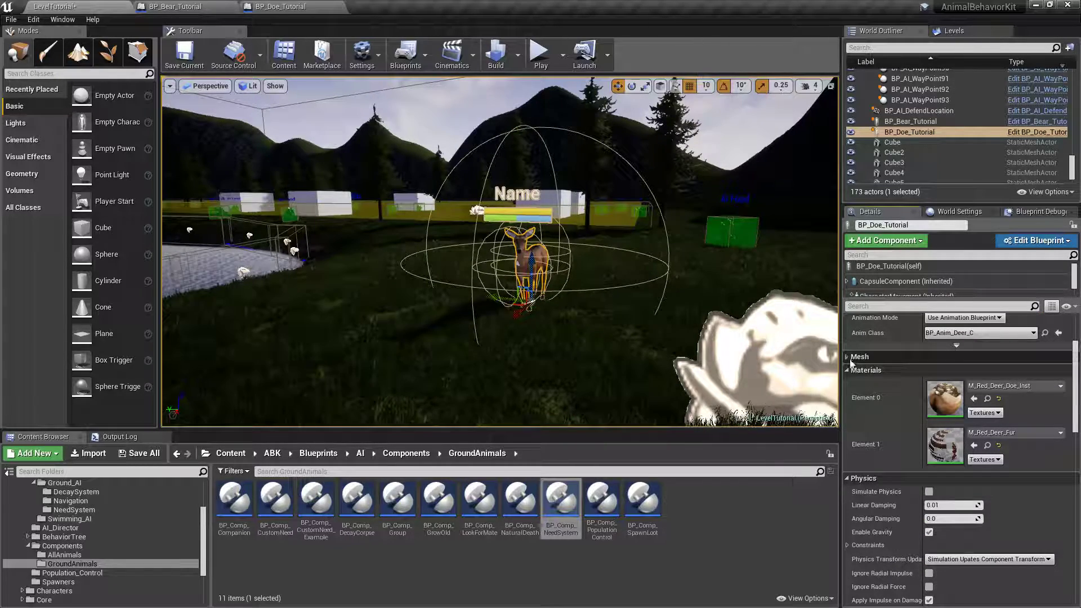
click(850, 370)
click(849, 383)
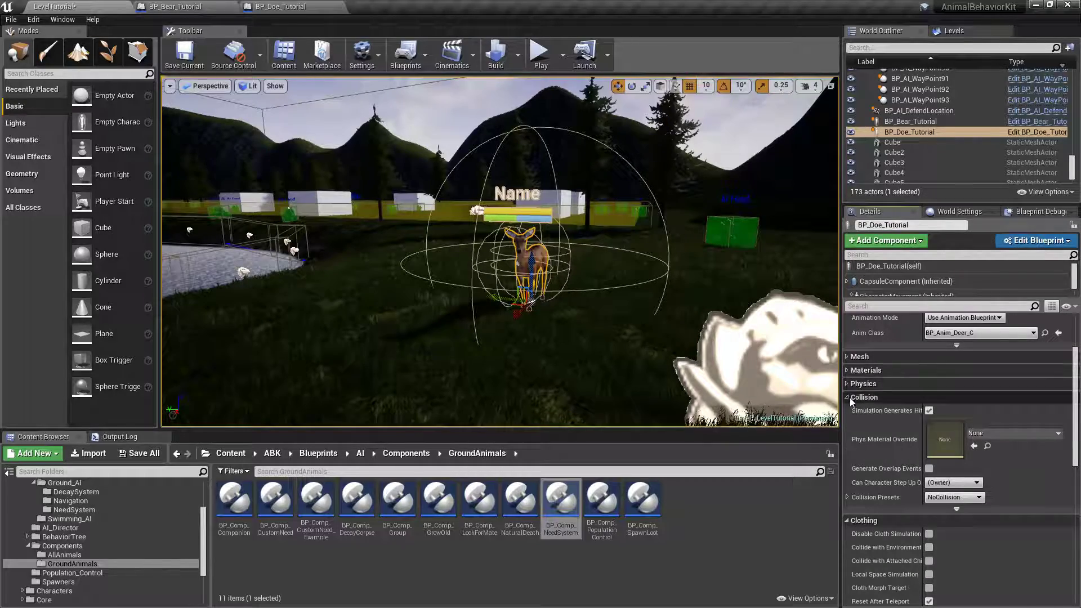
click(850, 398)
scroll(868, 439, down, 4)
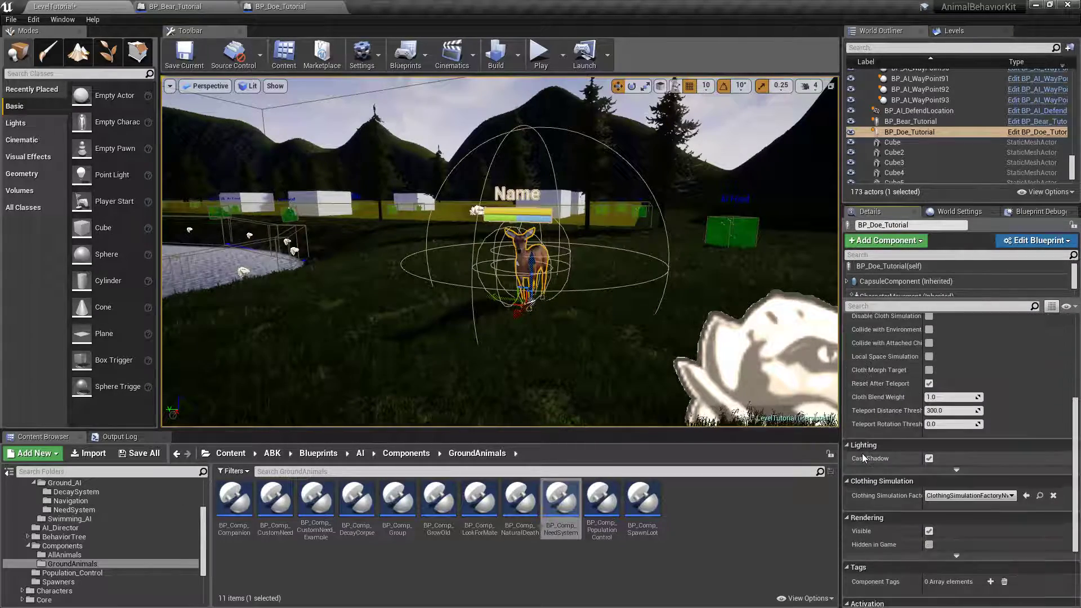
Examine the Setup - General settings of the BP_Doe_Tutorial actor, collapsing its Simulation, Name Display Font, Death and Animal Details groups.
click(890, 266)
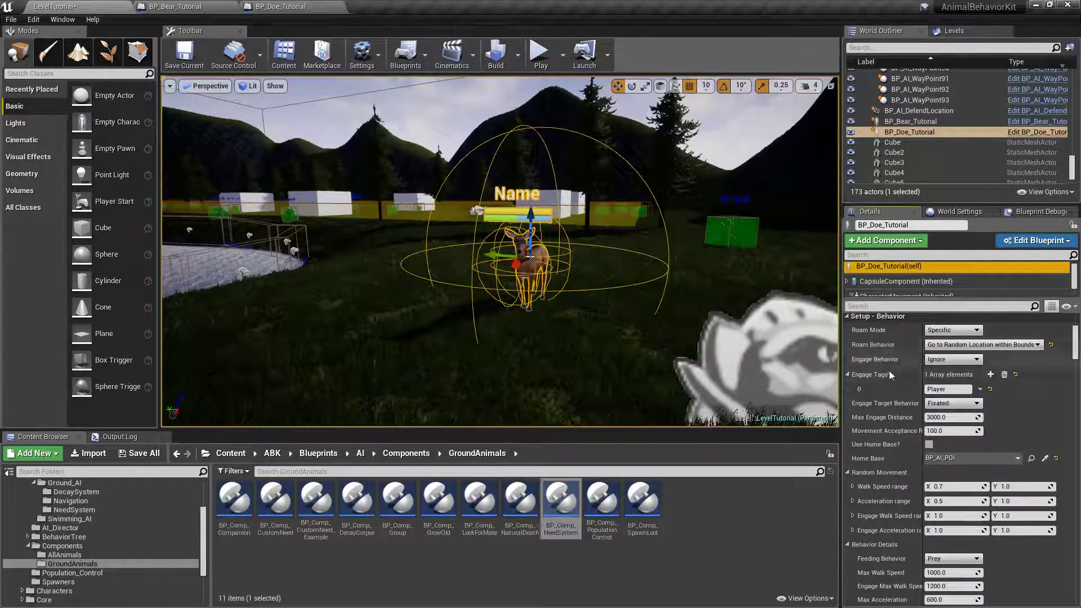
scroll(850, 384, up, 1)
click(850, 370)
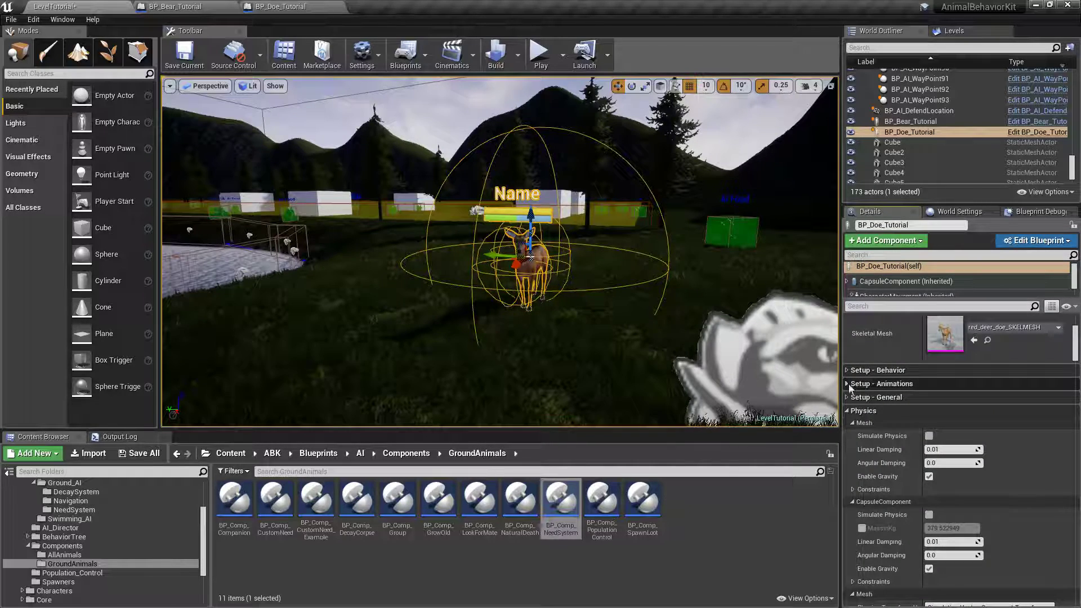
scroll(865, 430, down, 2)
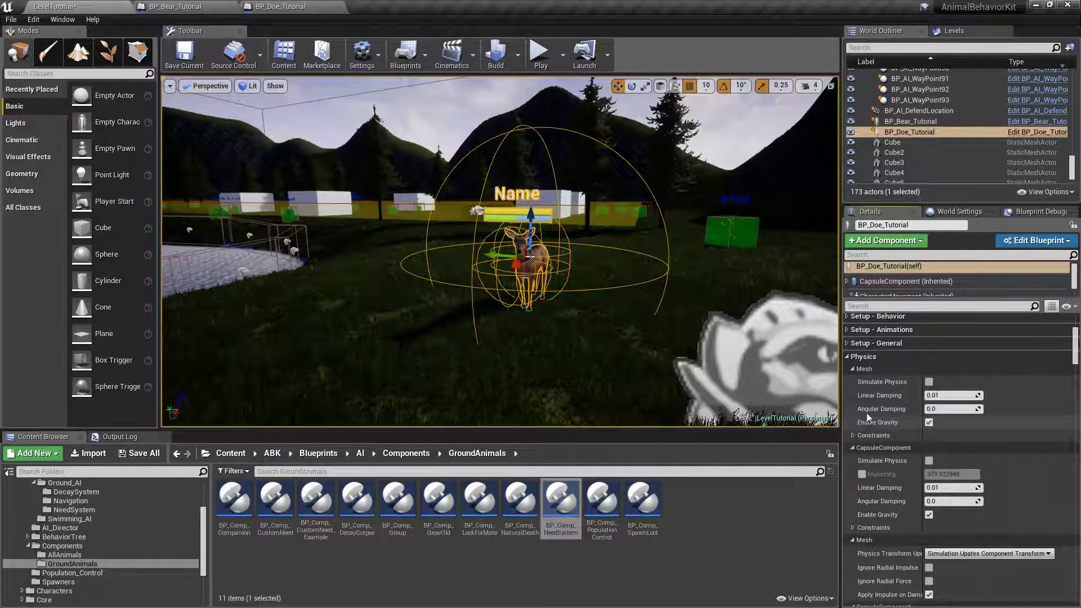
click(849, 343)
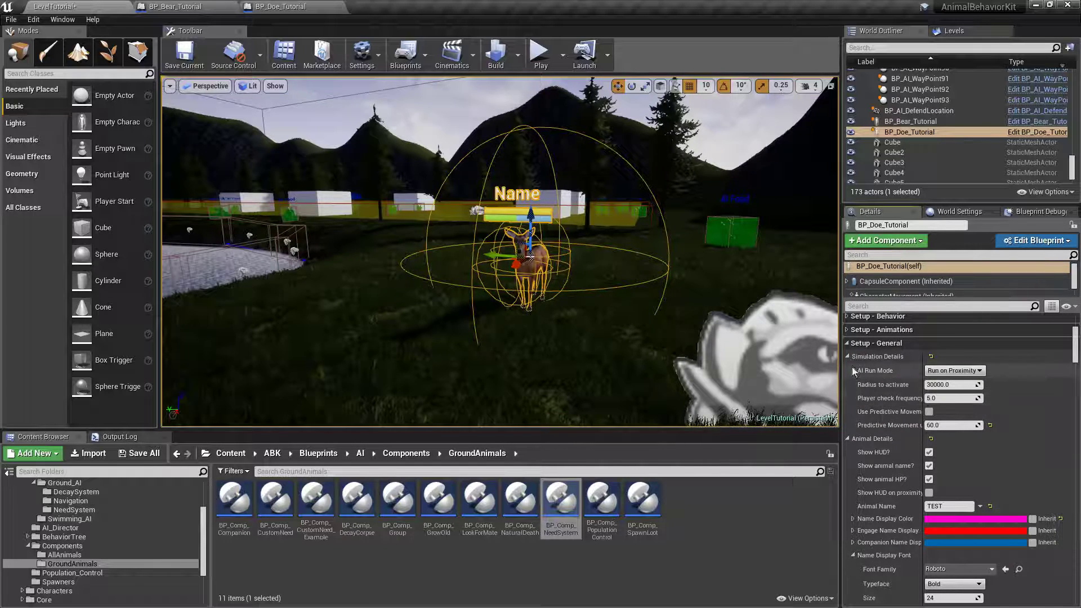
click(847, 357)
scroll(899, 468, down, 1)
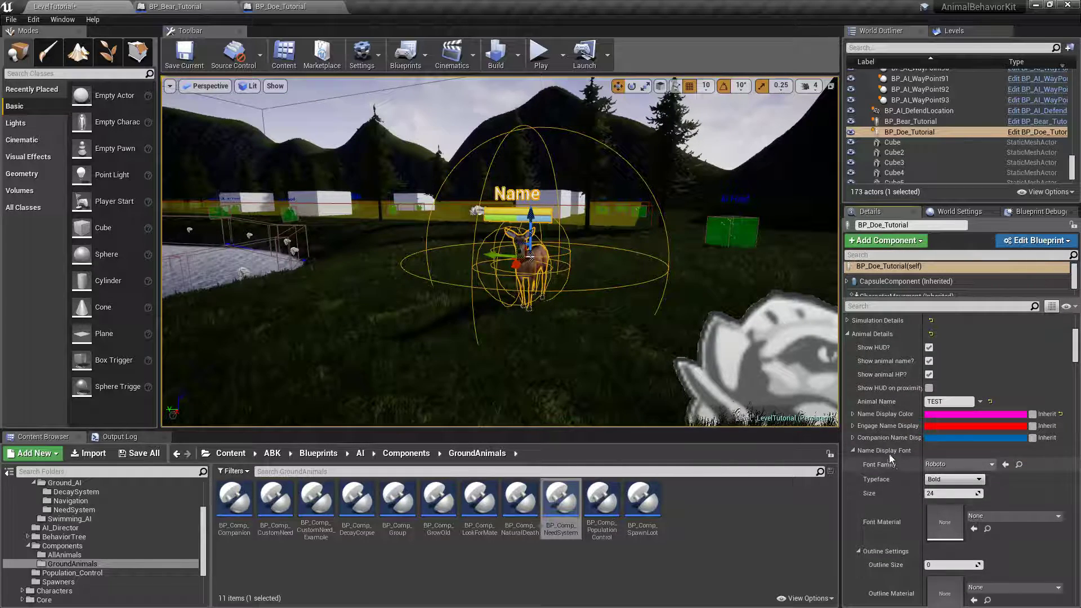
click(852, 450)
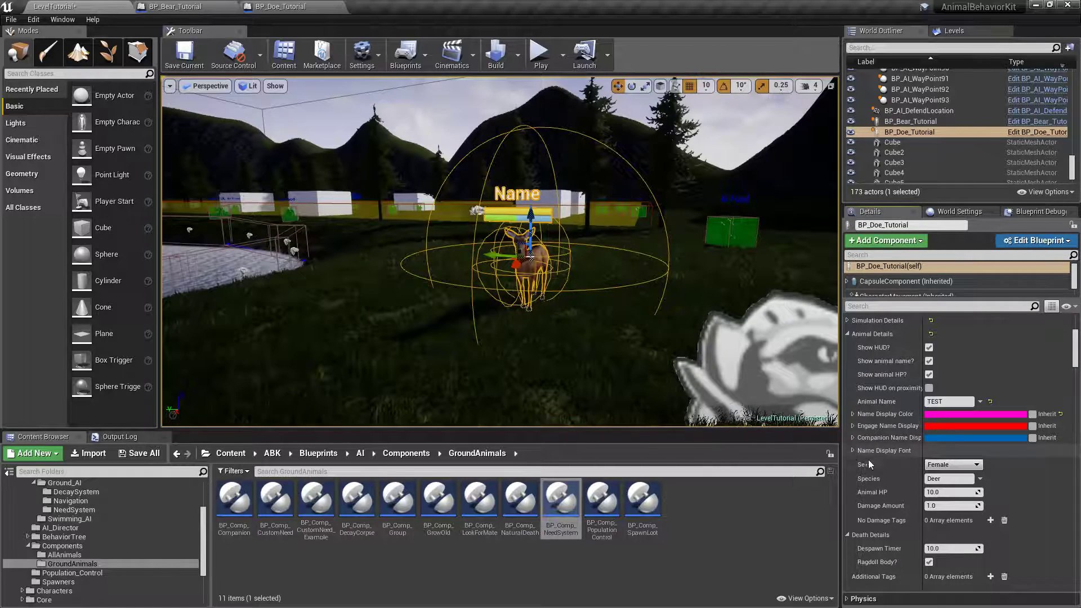
scroll(884, 457, down, 2)
click(848, 462)
scroll(896, 430, up, 2)
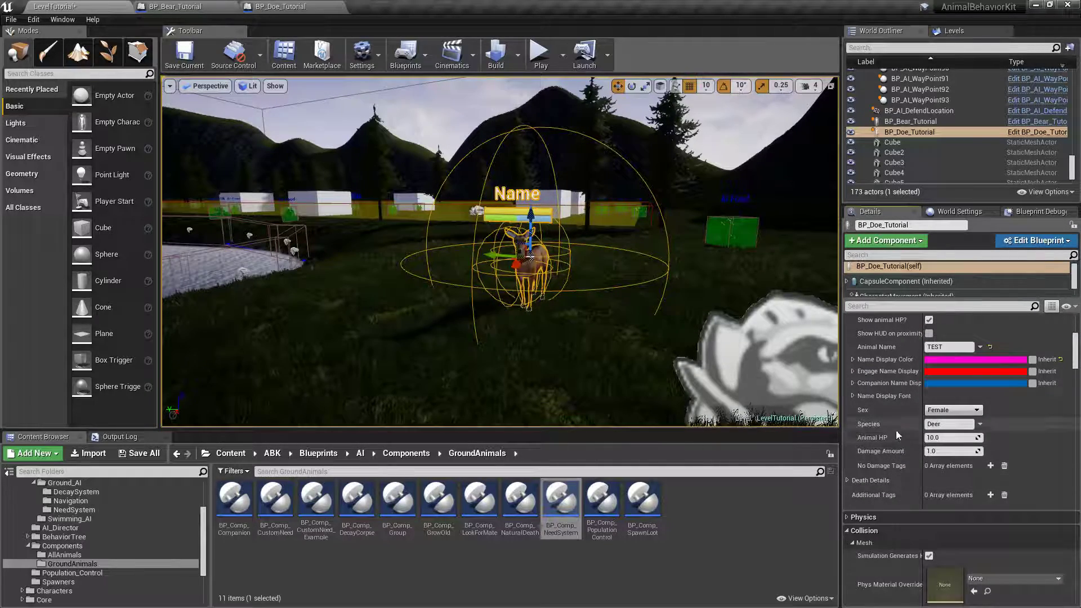
scroll(900, 430, up, 3)
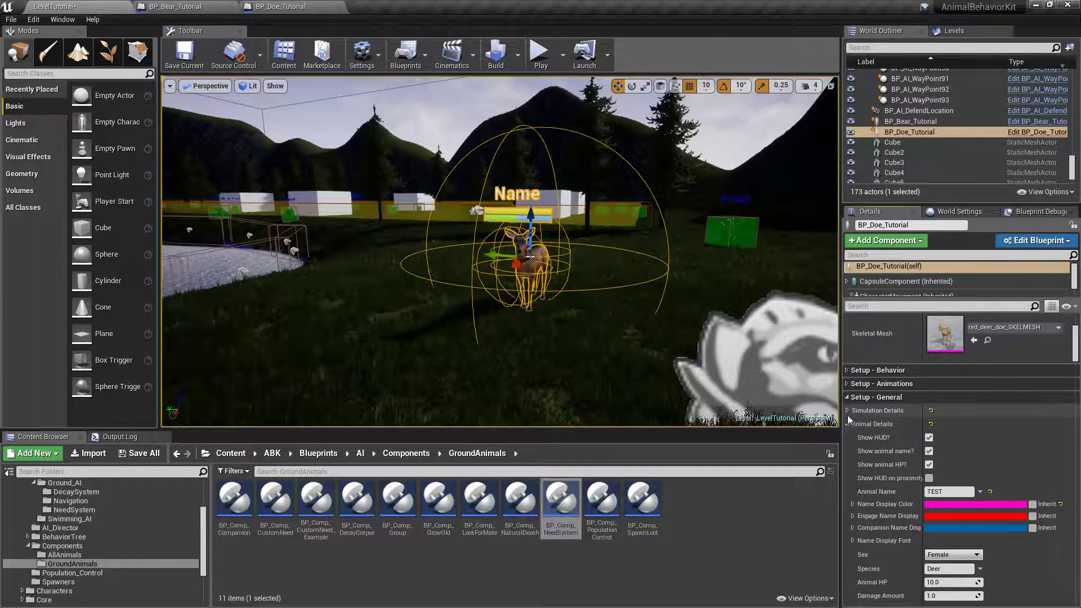
click(854, 422)
Expand the doe's Setup - Behavior category, collapse Engage Tags and Random Movement, and examine Feeding Behavior under Behavior Details.
click(847, 369)
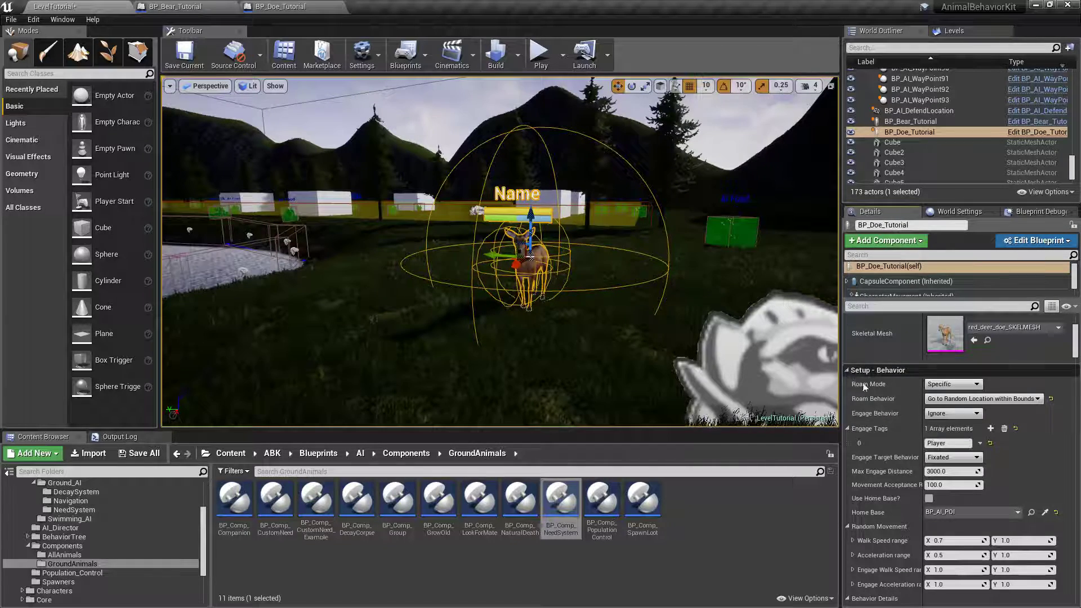
click(849, 429)
scroll(913, 495, down, 2)
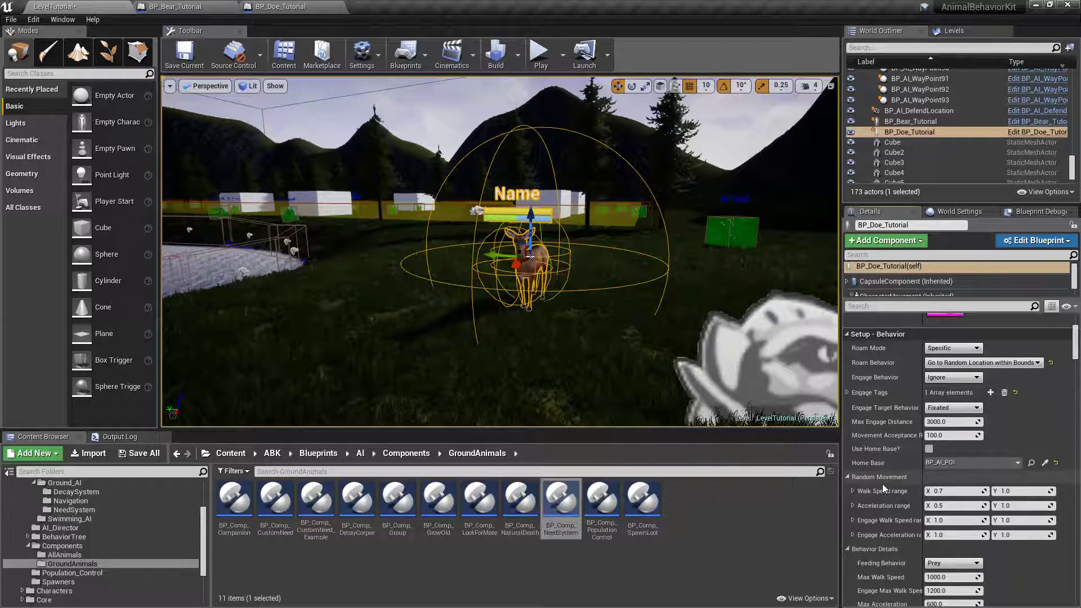
click(849, 477)
scroll(893, 475, down, 3)
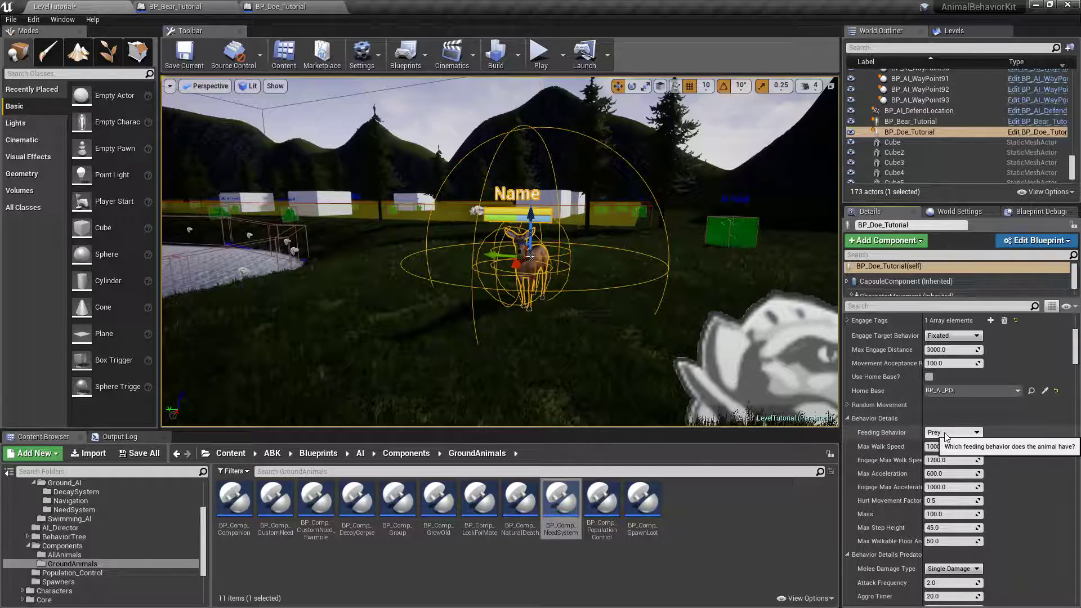
Disable Active in the Setup category of the placed doe's BP_Comp_NeedSystem component.
right_drag(563, 270, 637, 273)
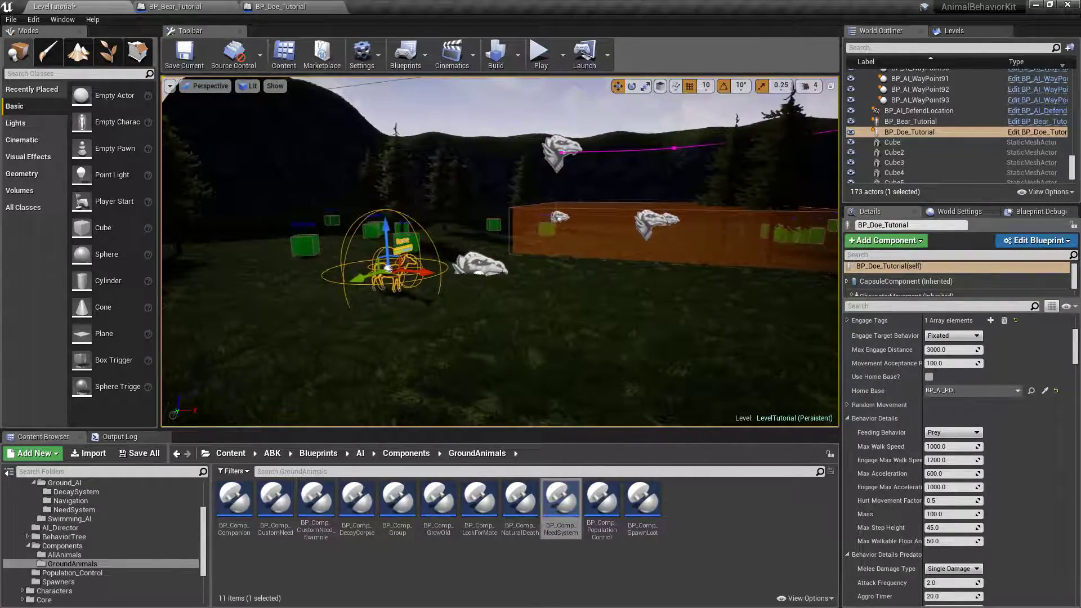
drag(881, 299, 876, 346)
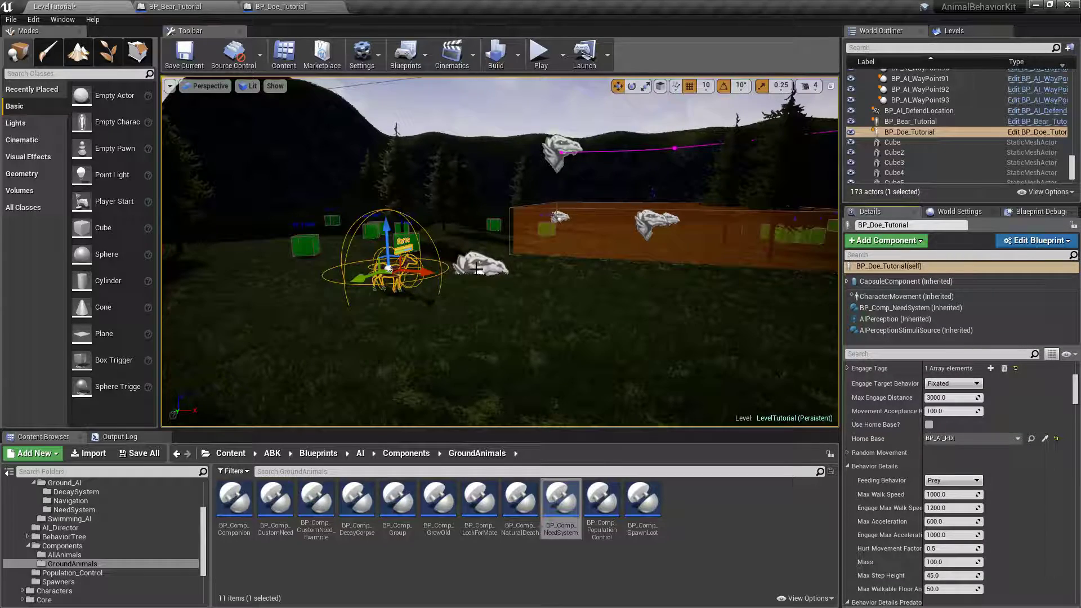
right_drag(477, 269, 477, 260)
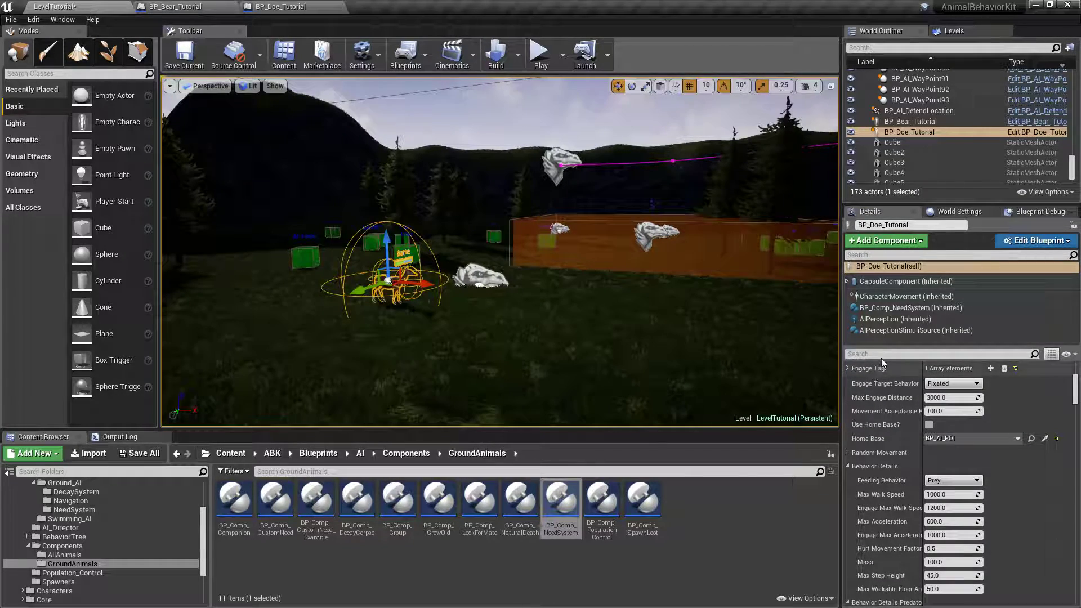
click(891, 310)
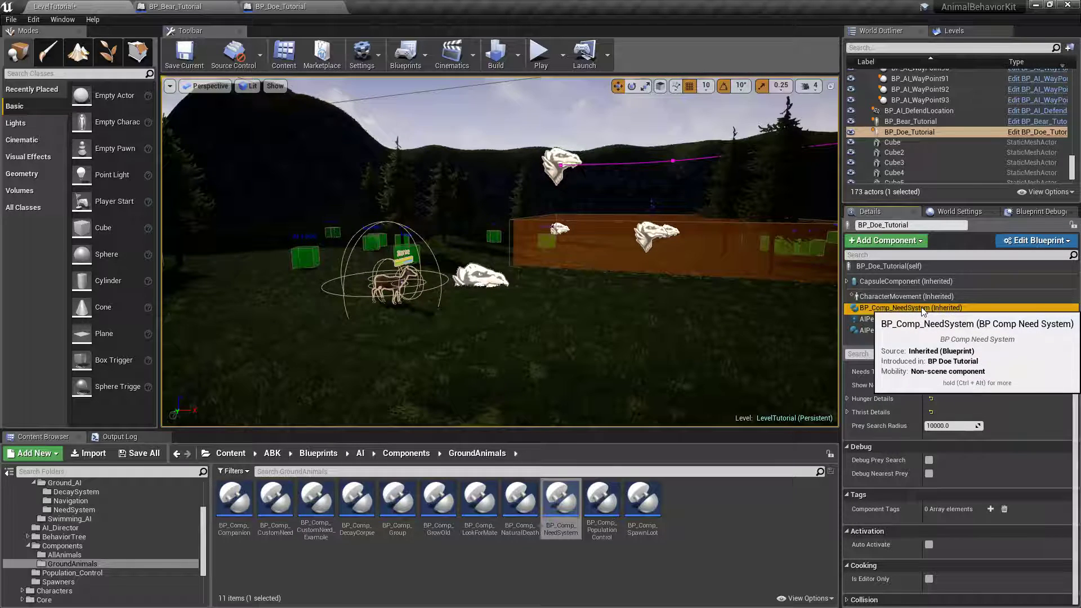
scroll(910, 418, up, 1)
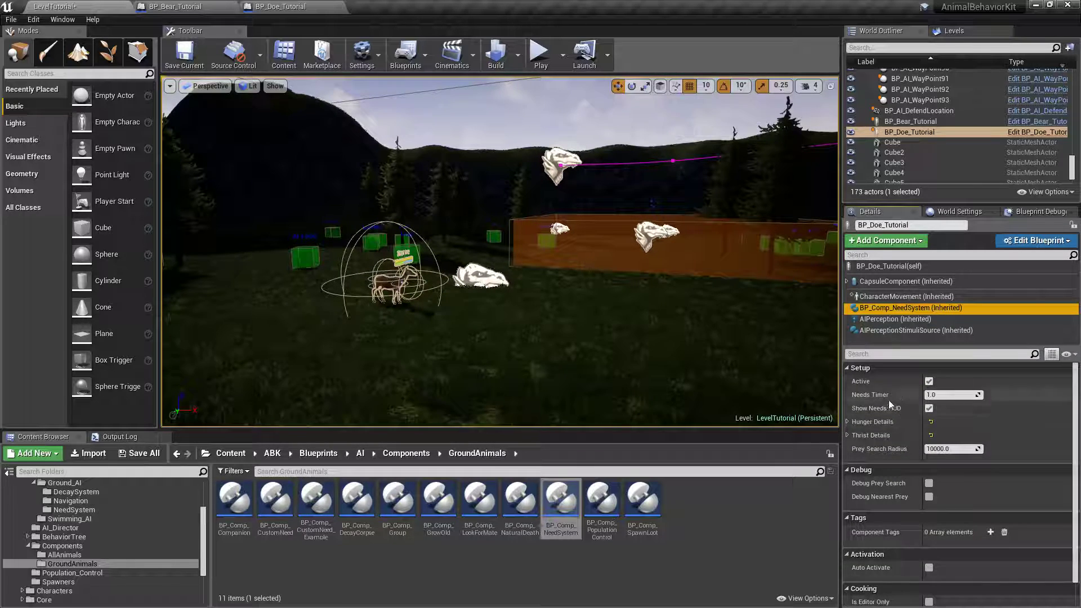
click(929, 382)
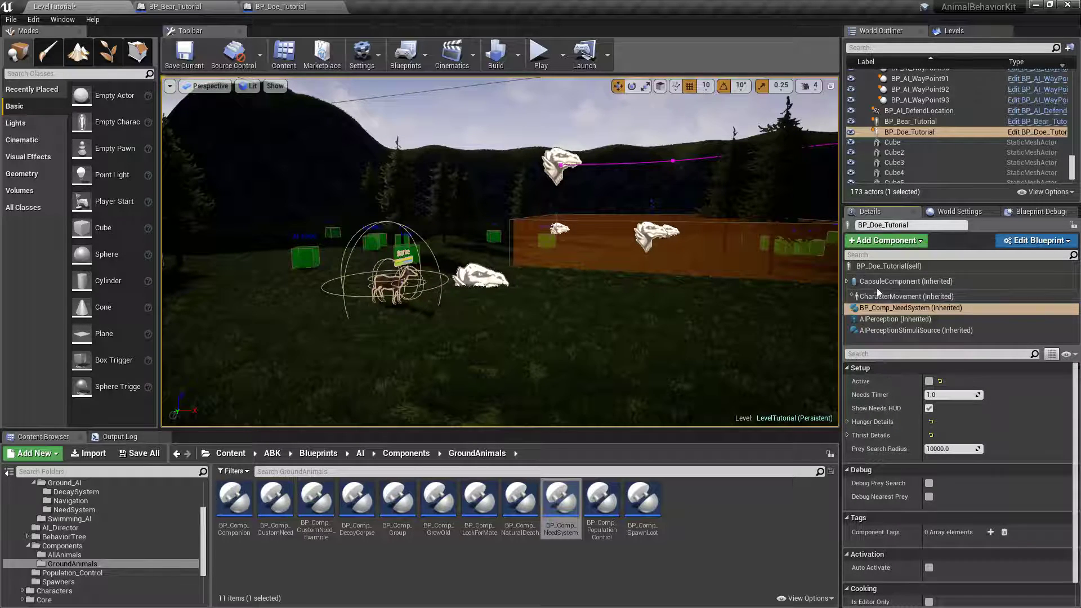
Set the Roam Behavior of the placed BP_Doe_Tutorial actor to Stay In Place.
click(882, 267)
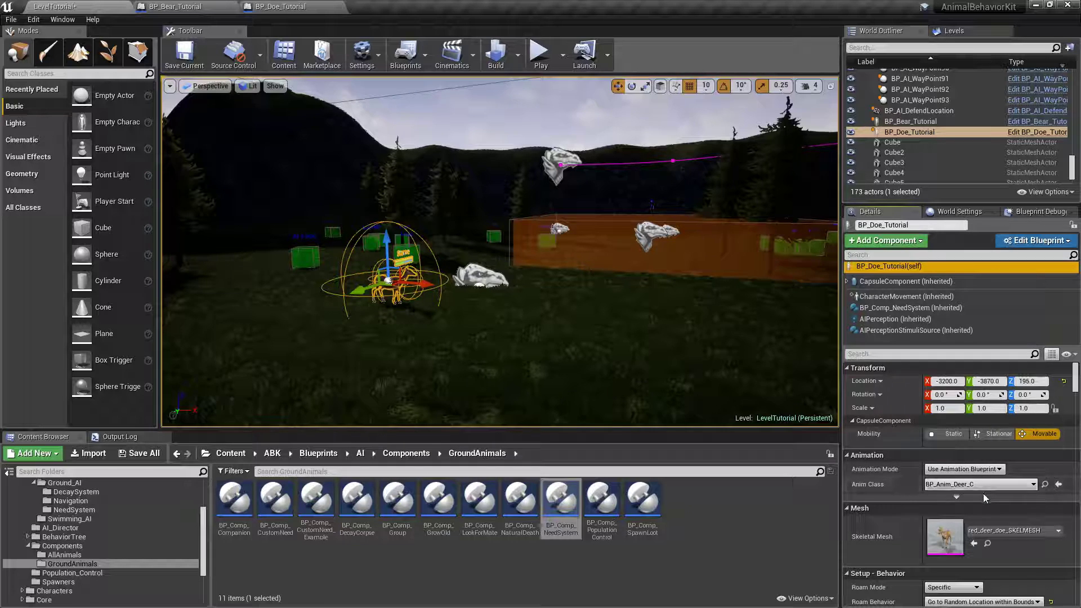
scroll(984, 495, down, 2)
click(951, 549)
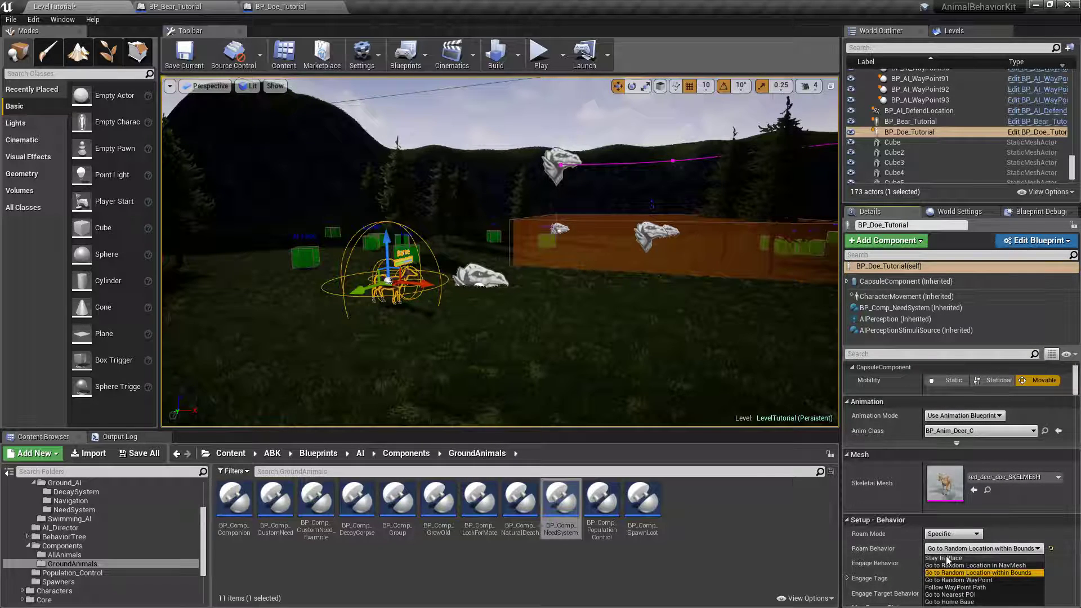
click(946, 556)
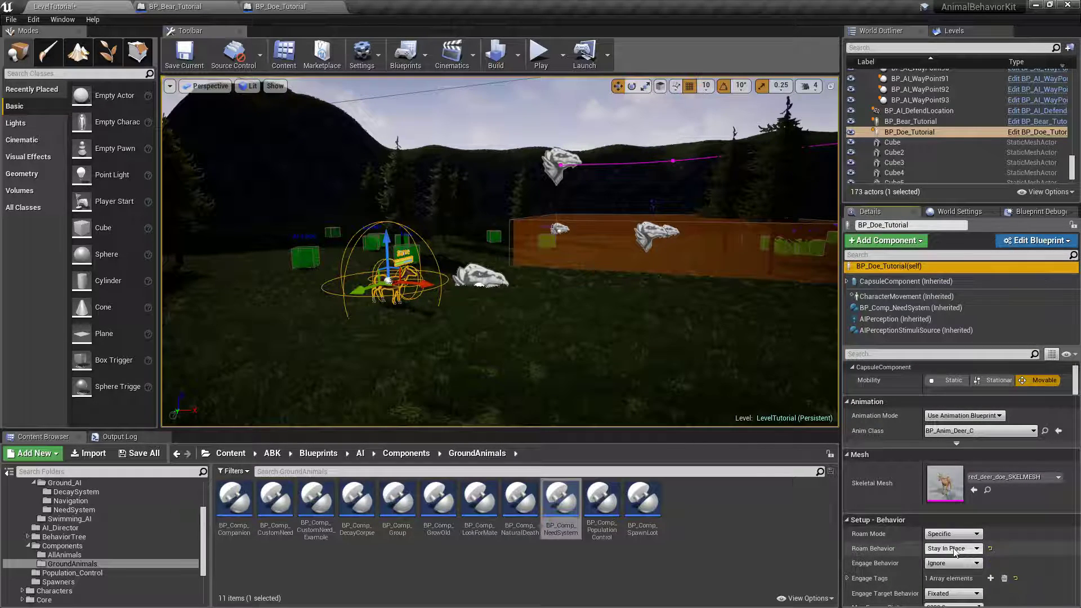
Add a BP Comp Need System component to the placed BP_Bear_Tutorial actor.
right_drag(417, 281, 625, 280)
click(459, 260)
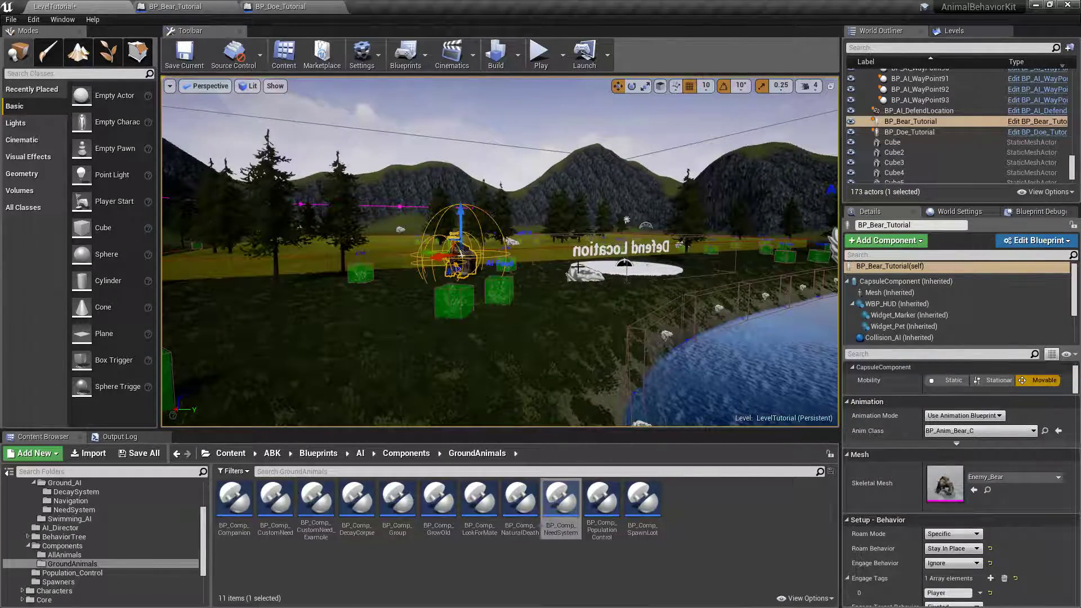
key(f)
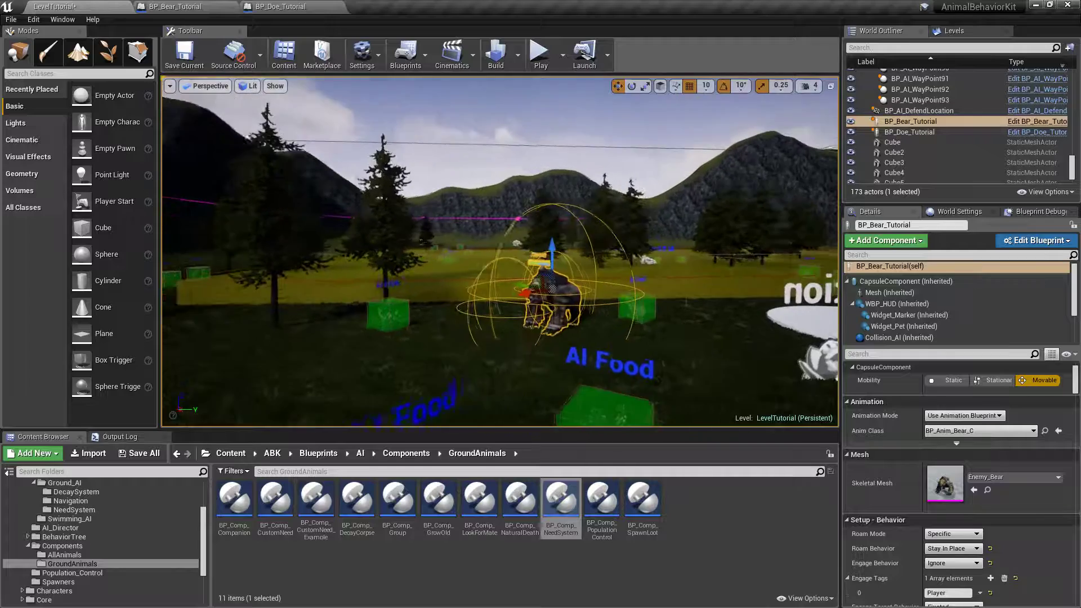
click(848, 281)
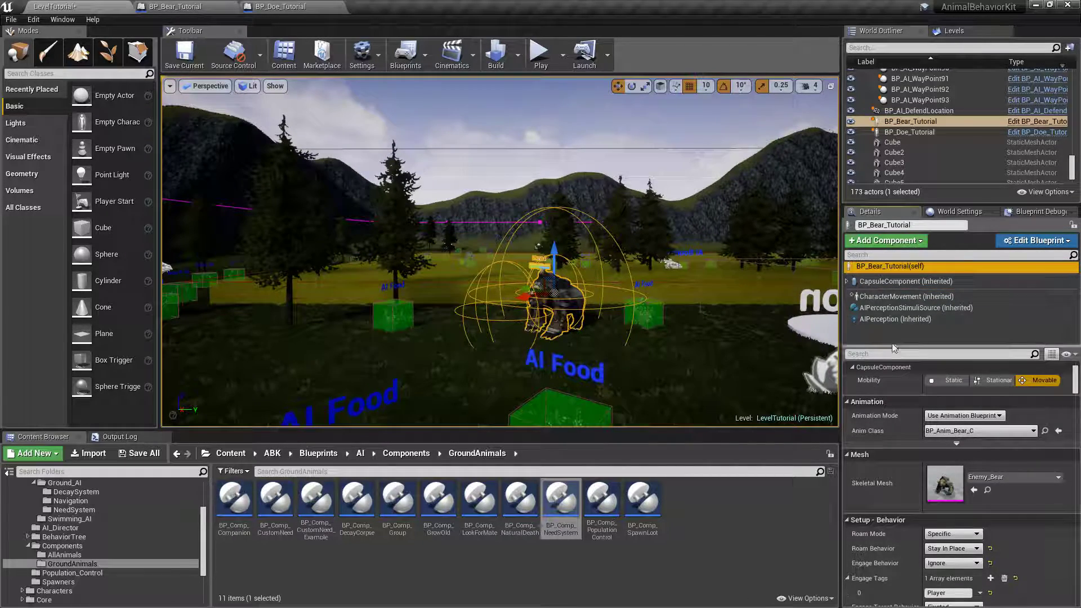
click(865, 241)
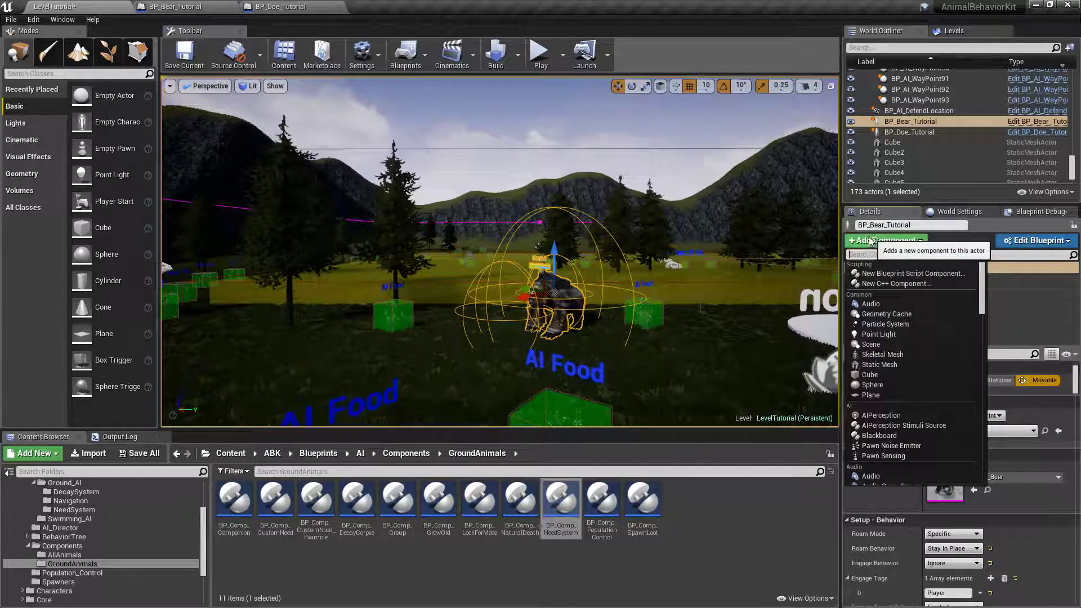
text(need sys)
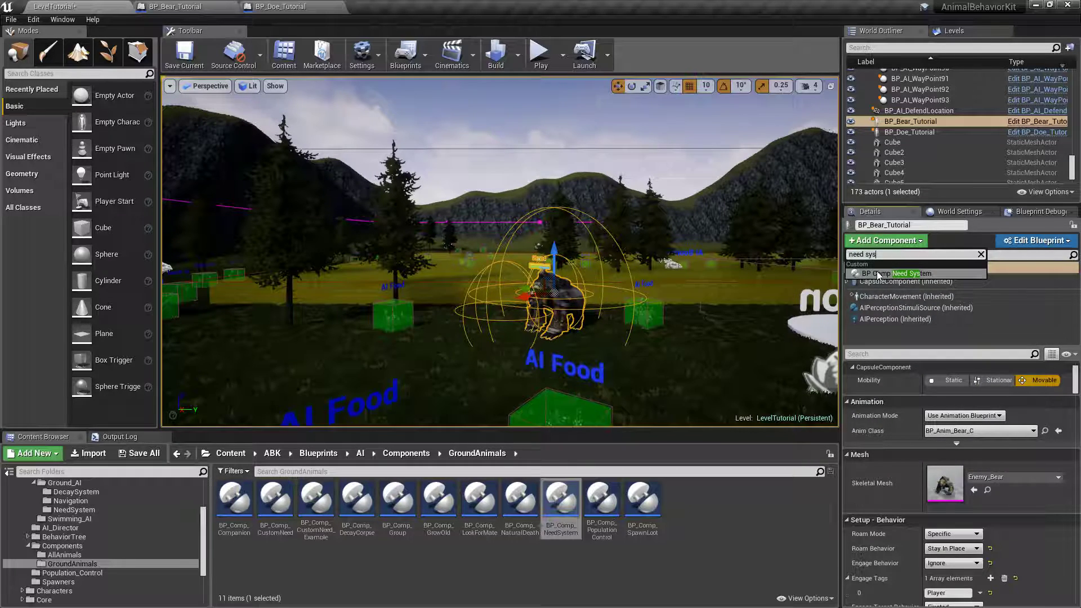
click(877, 273)
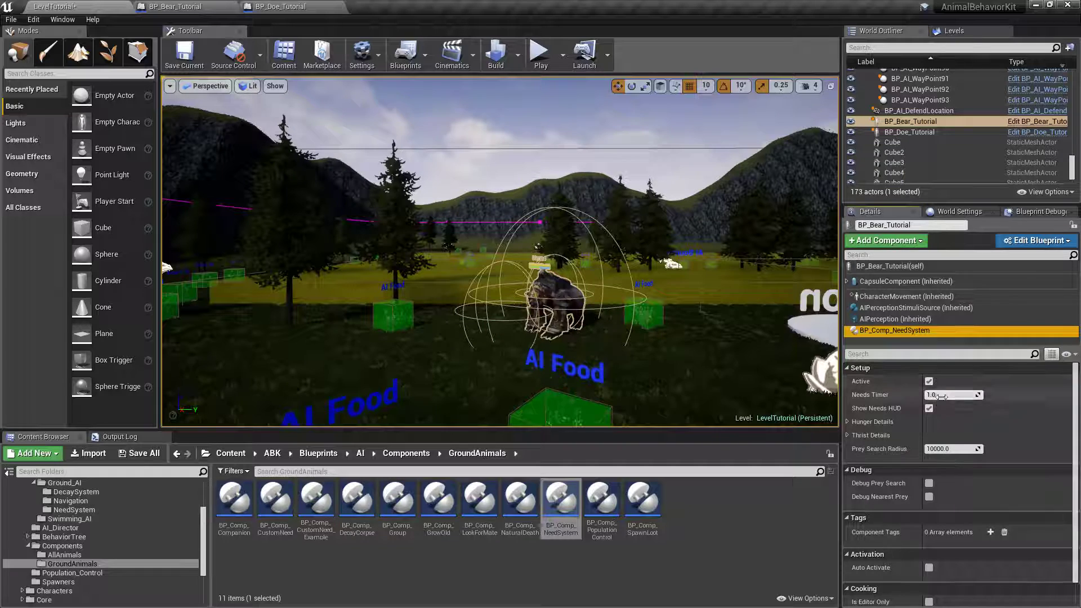
Disable Active under Thrist Details in the placed bear's BP_Comp_NeedSystem component.
click(848, 436)
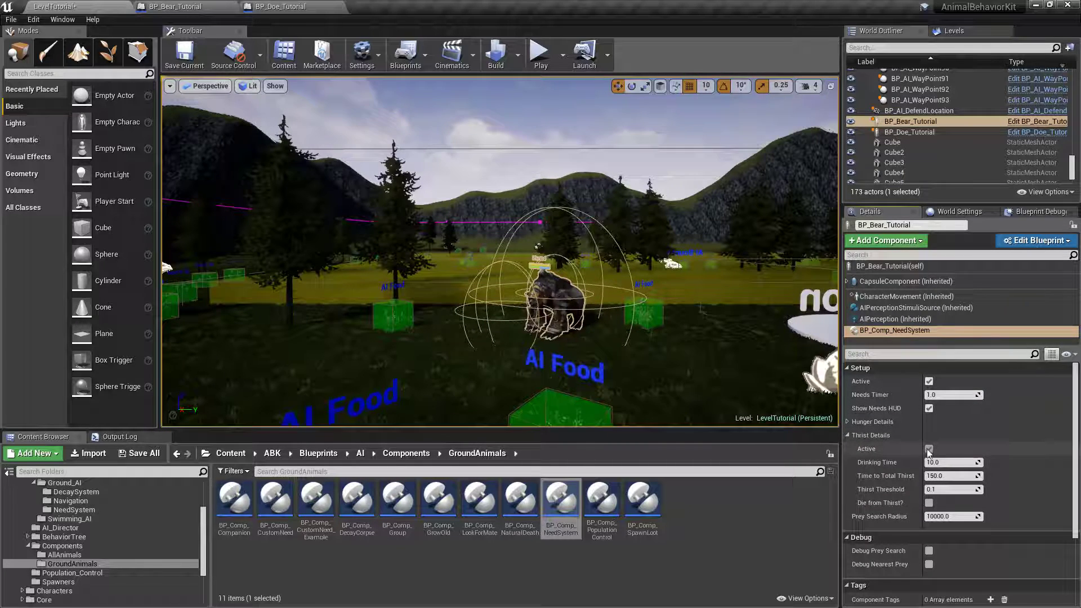
click(847, 435)
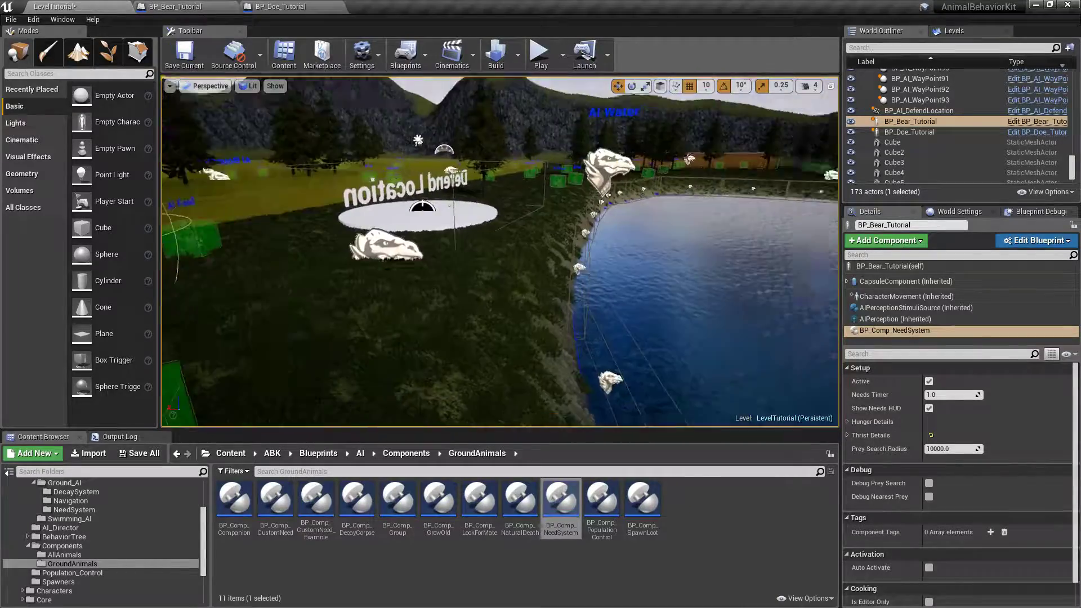
key(f)
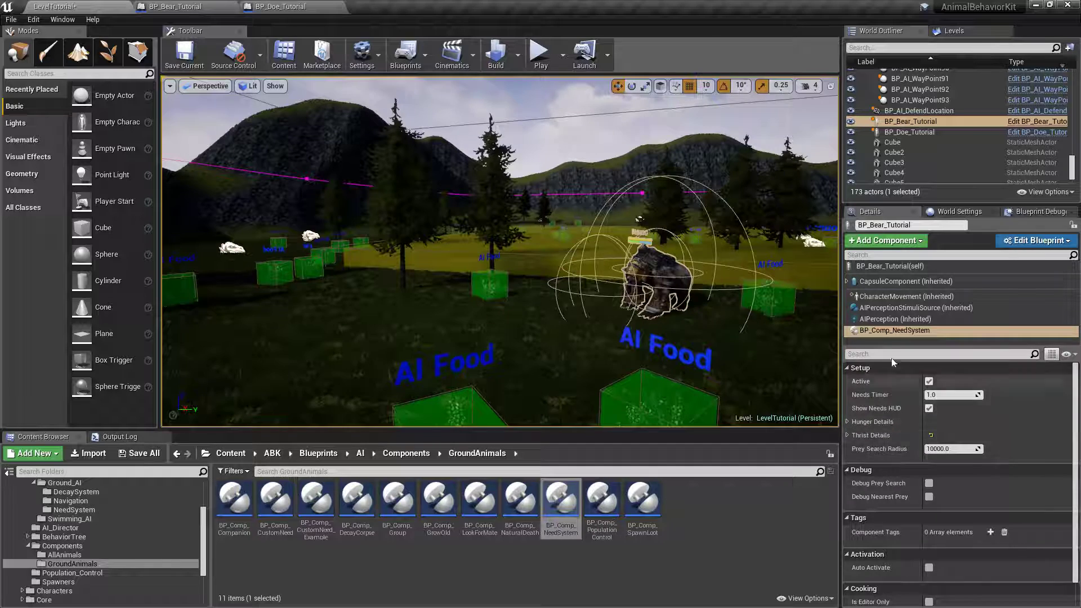
Examine the placed bear's Feeding Behavior under Behavior Details and the settings of its BP_Comp_NeedSystem component.
click(883, 267)
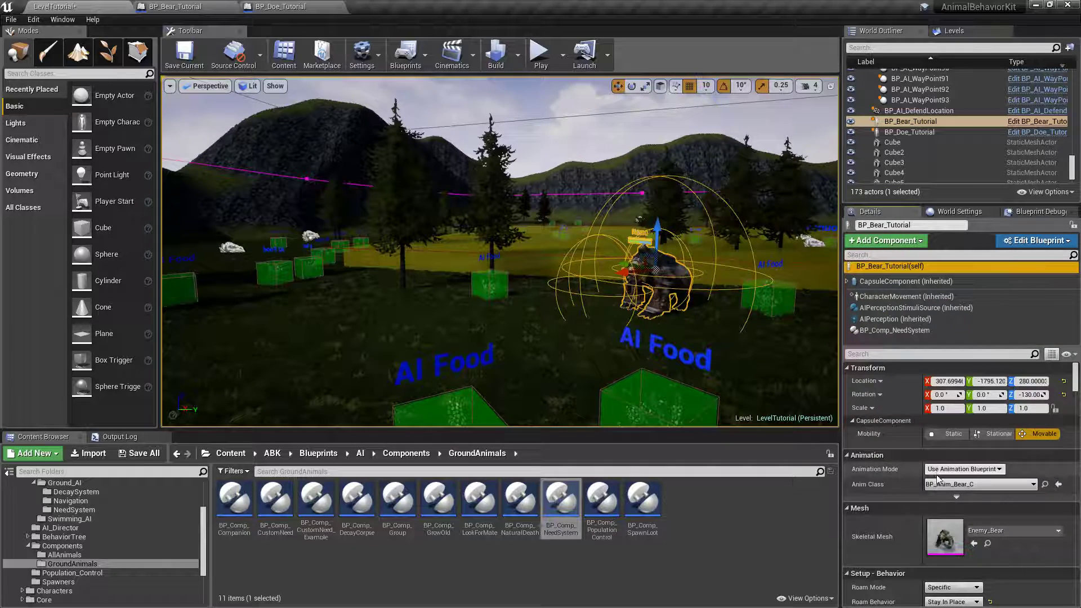
scroll(935, 472, down, 5)
scroll(935, 472, down, 4)
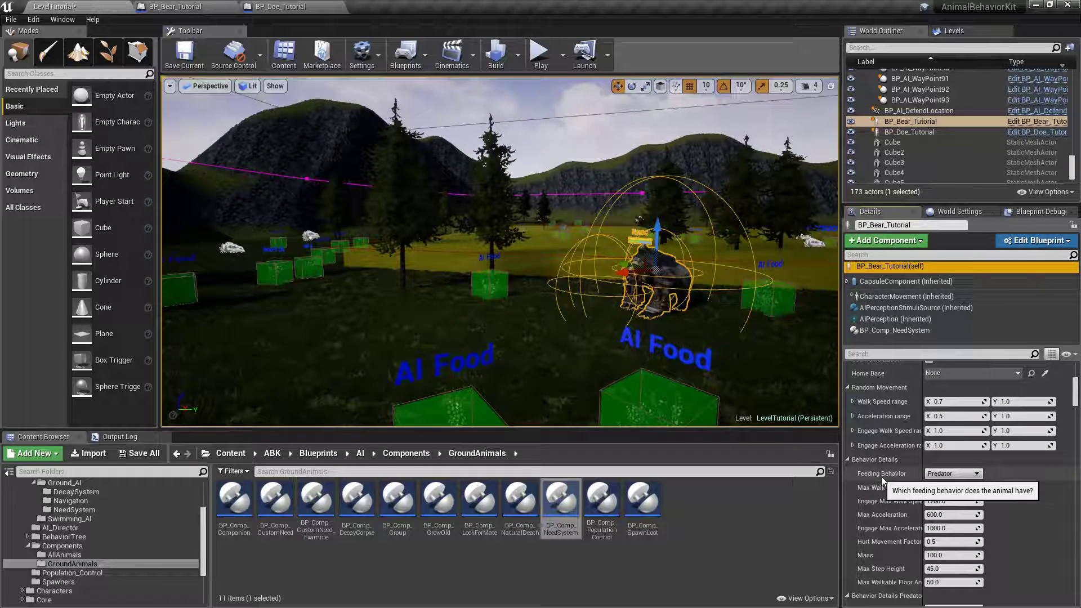
scroll(864, 407, up, 1)
click(895, 330)
scroll(880, 486, down, 3)
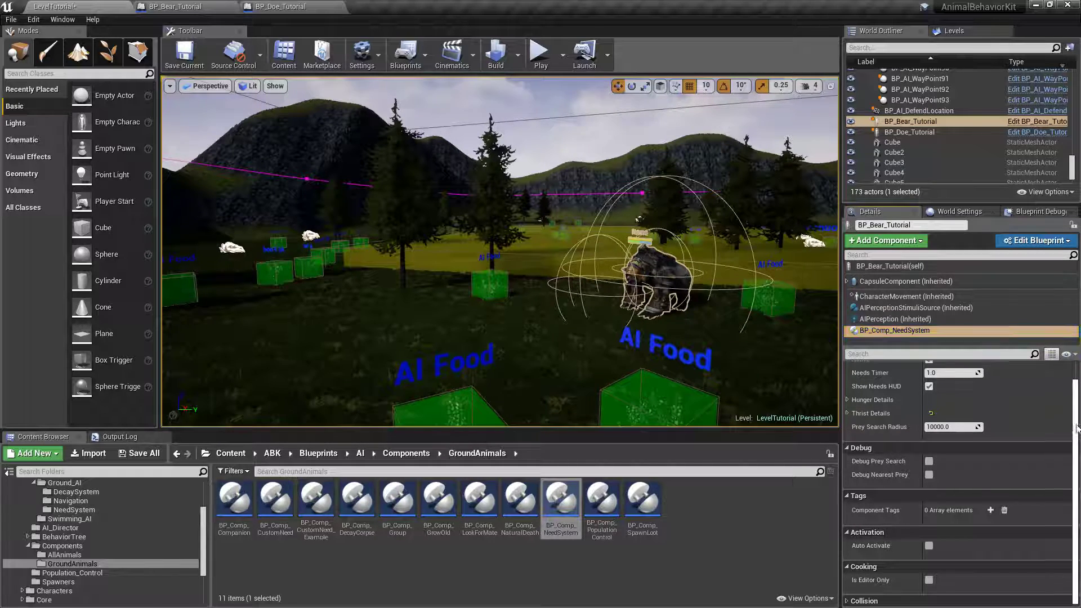
scroll(893, 373, up, 1)
Set Engage Tags element 0 of the placed BP_Bear_Tutorial actor to Deer.
click(897, 269)
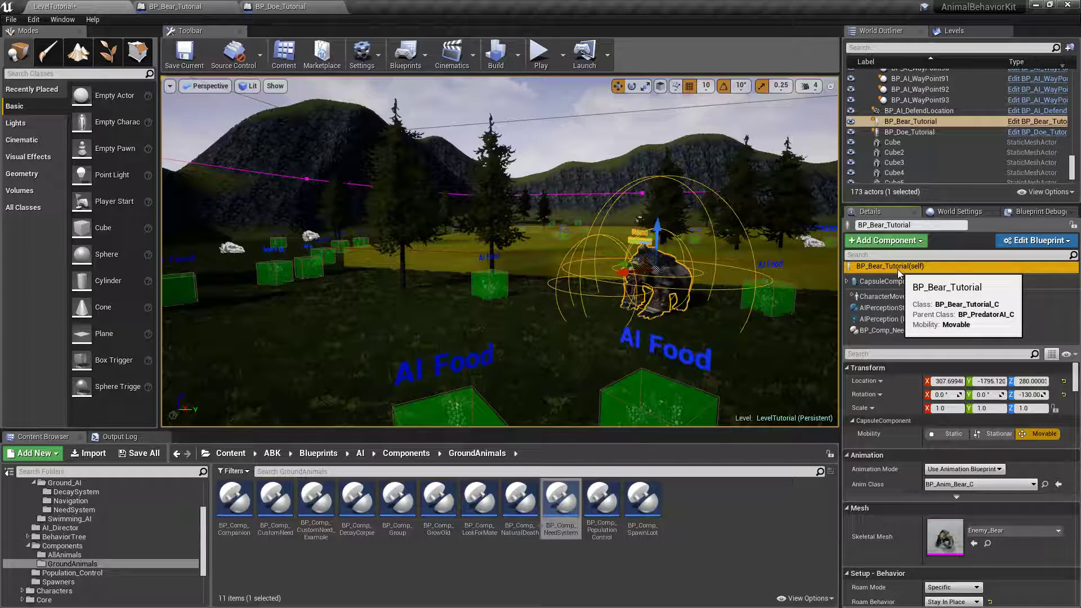
scroll(887, 460, down, 5)
scroll(886, 461, down, 1)
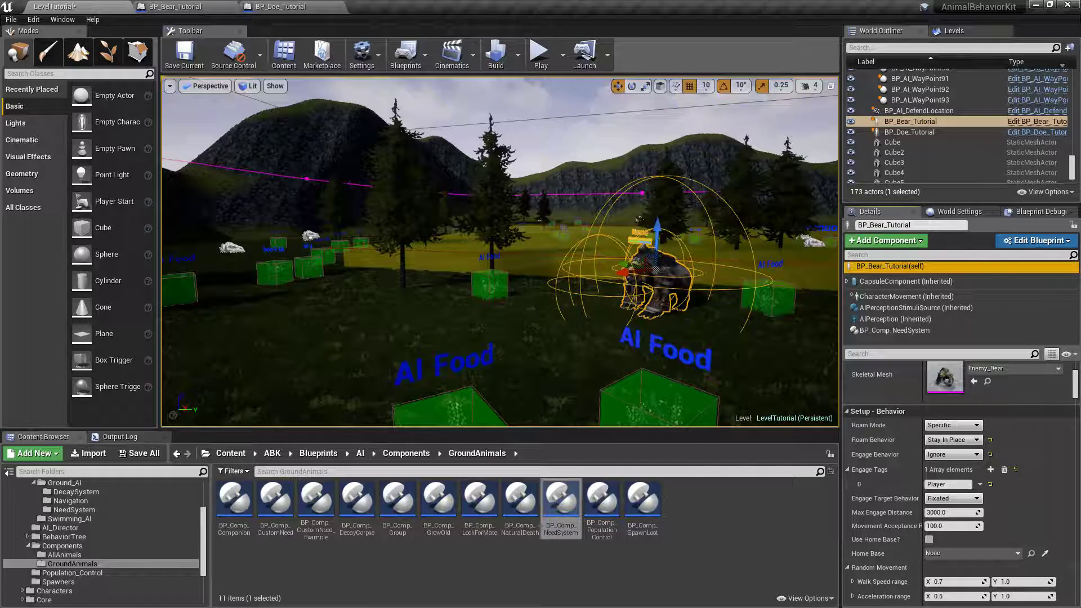
click(954, 485)
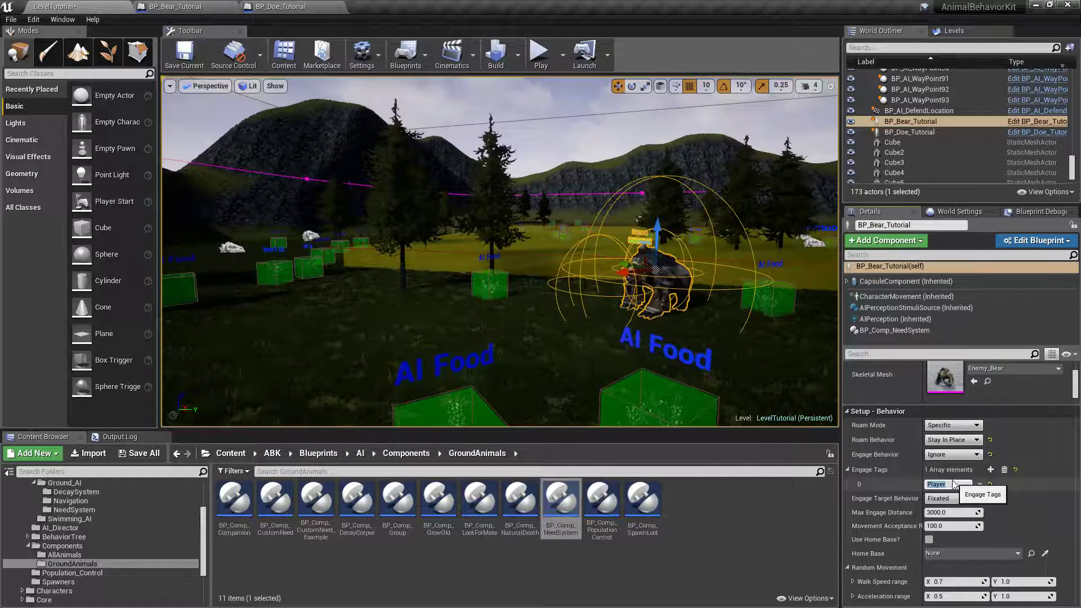
text(Deer)
key(Return)
right_drag(577, 143, 525, 123)
key(f)
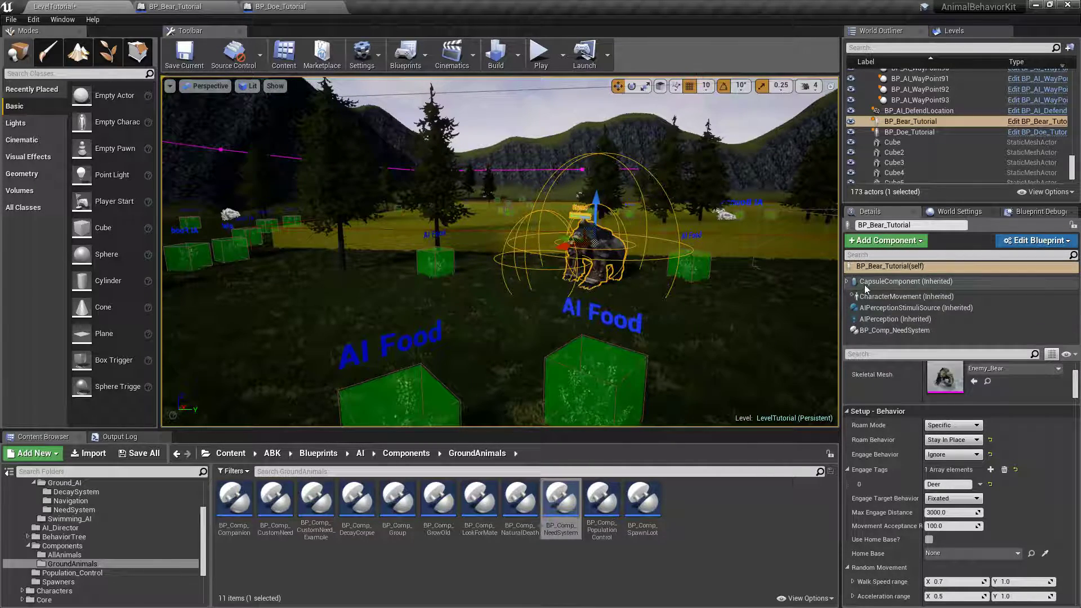
Set Time to Total Hunger to 30 under Hunger Details in the bear's BP_Comp_NeedSystem component.
click(889, 331)
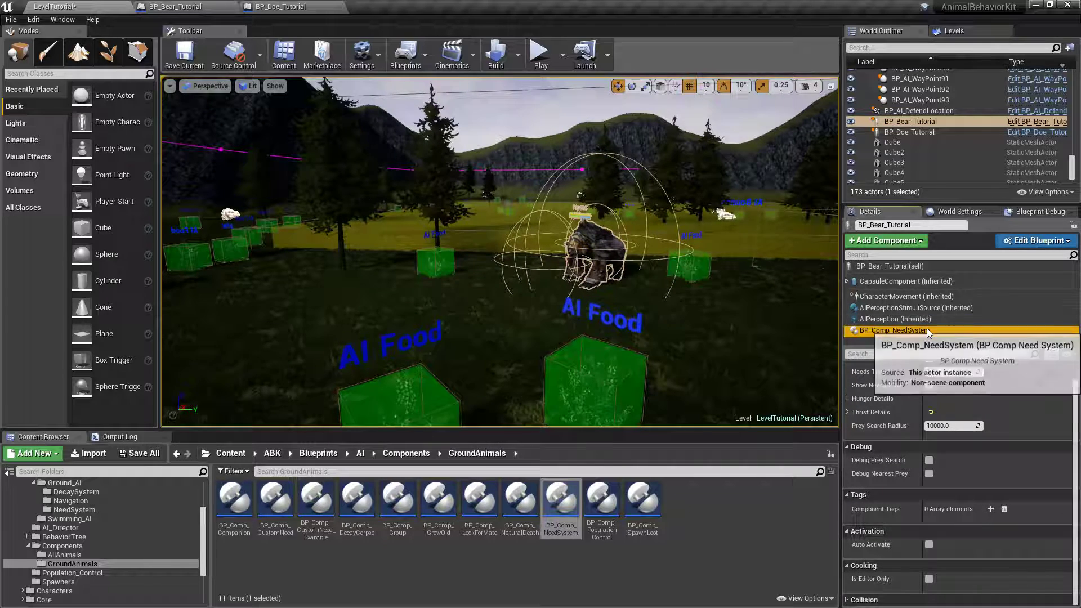
scroll(1008, 433, up, 1)
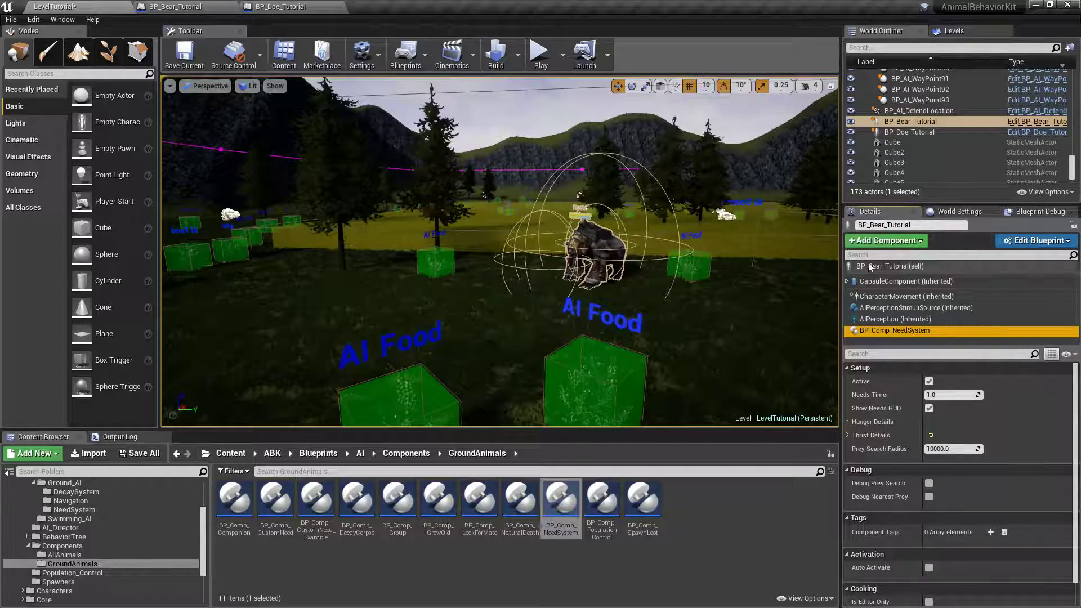
mouse_move(879, 302)
right_drag(637, 221, 563, 229)
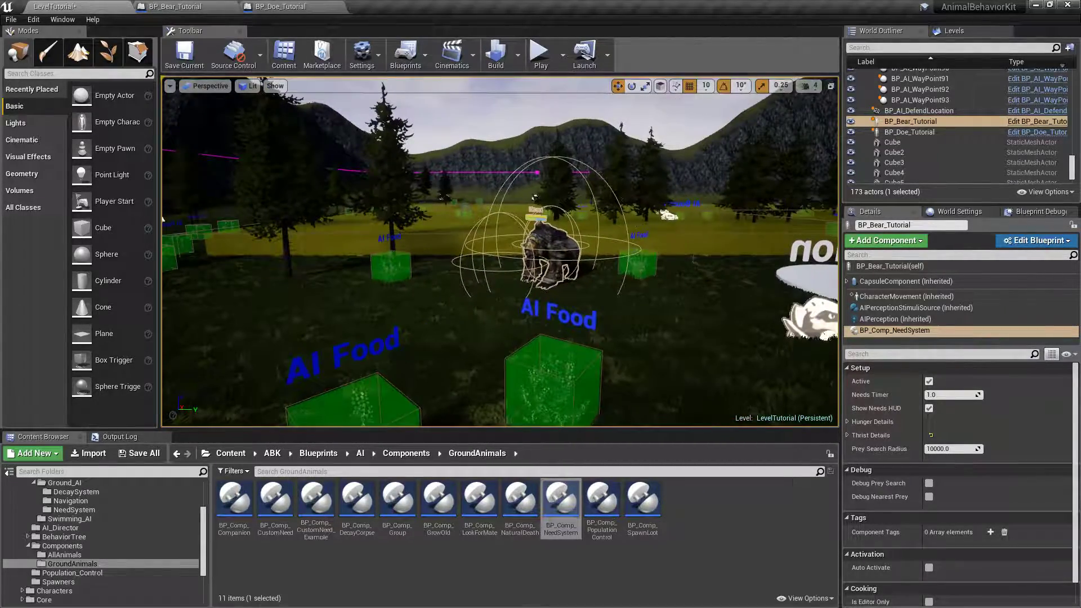
click(849, 424)
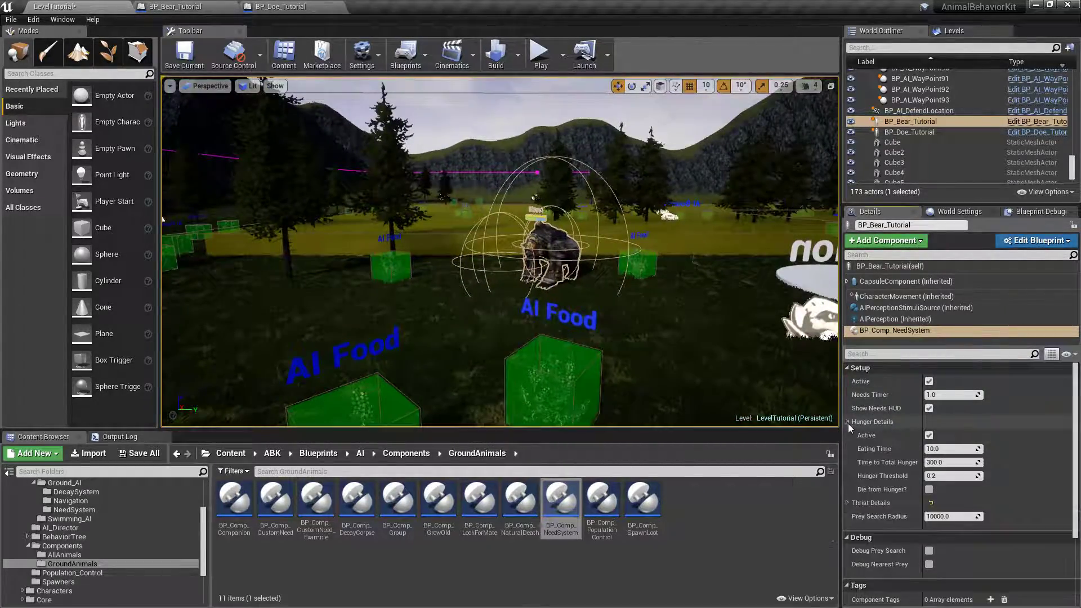
click(927, 462)
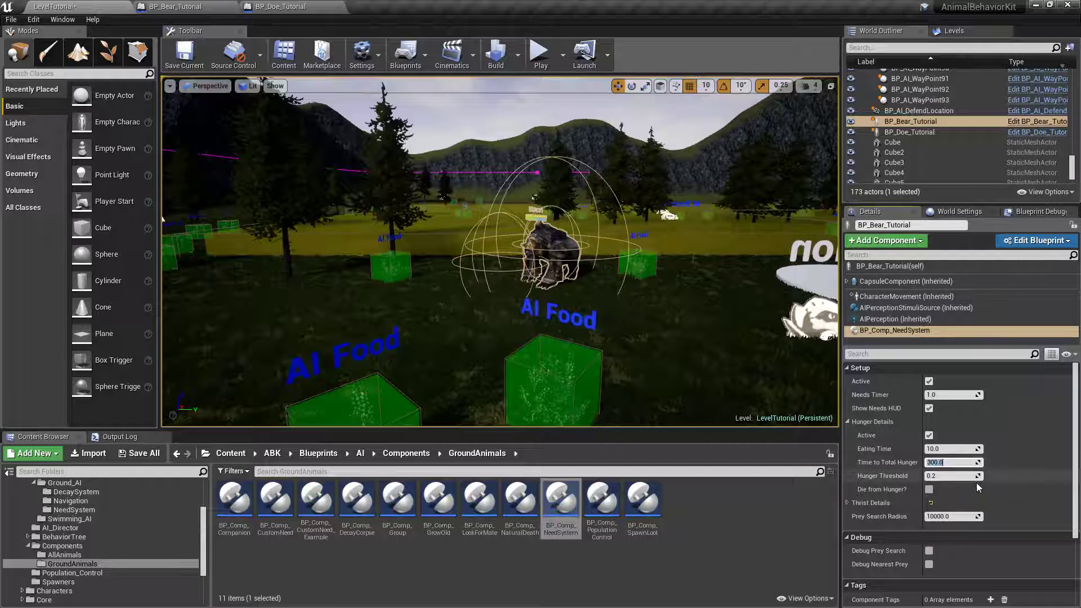
text(30)
key(Return)
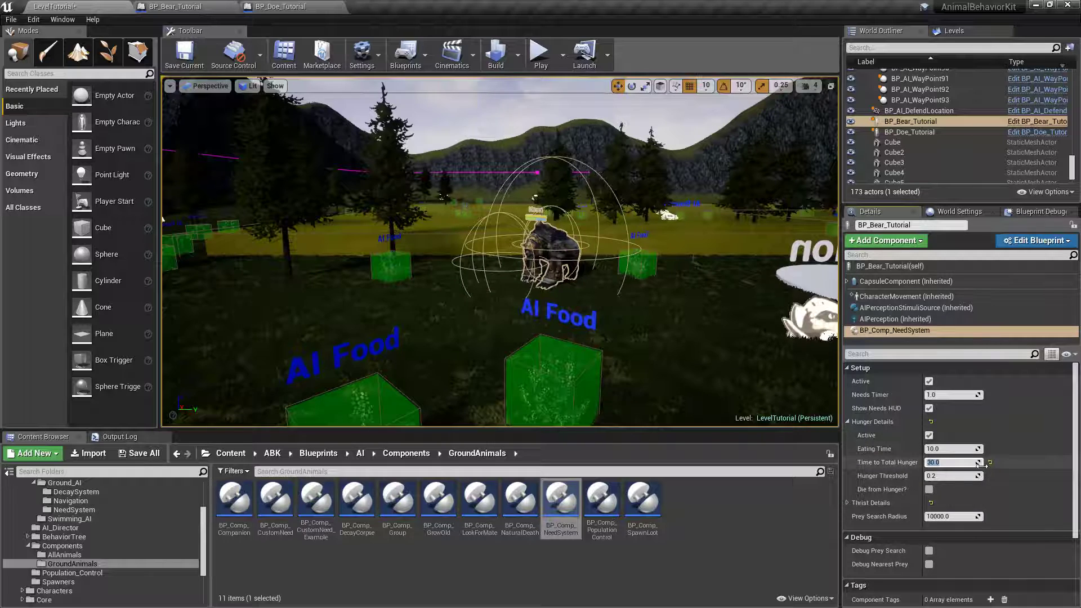
Check the bear's Thrist Details, collapse the need detail groups, and enable Debug Prey Search.
click(850, 422)
click(849, 435)
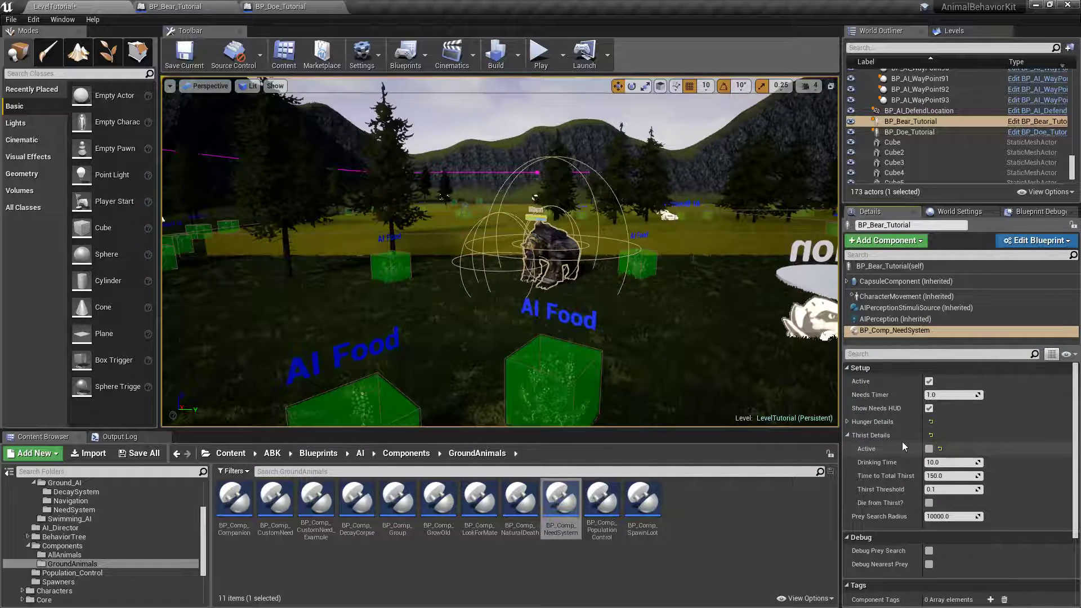
click(848, 436)
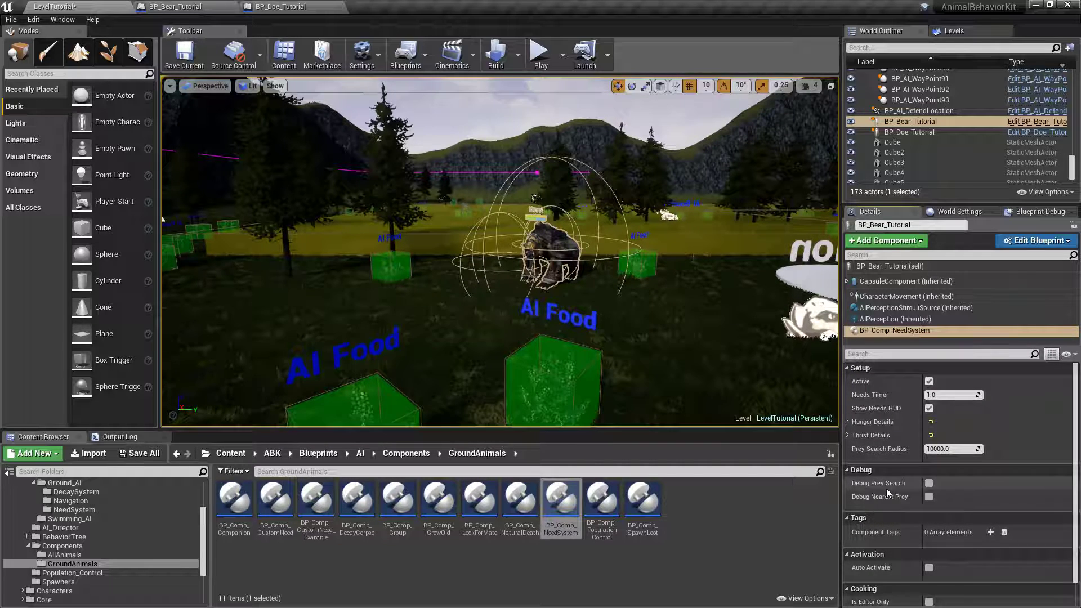
click(929, 484)
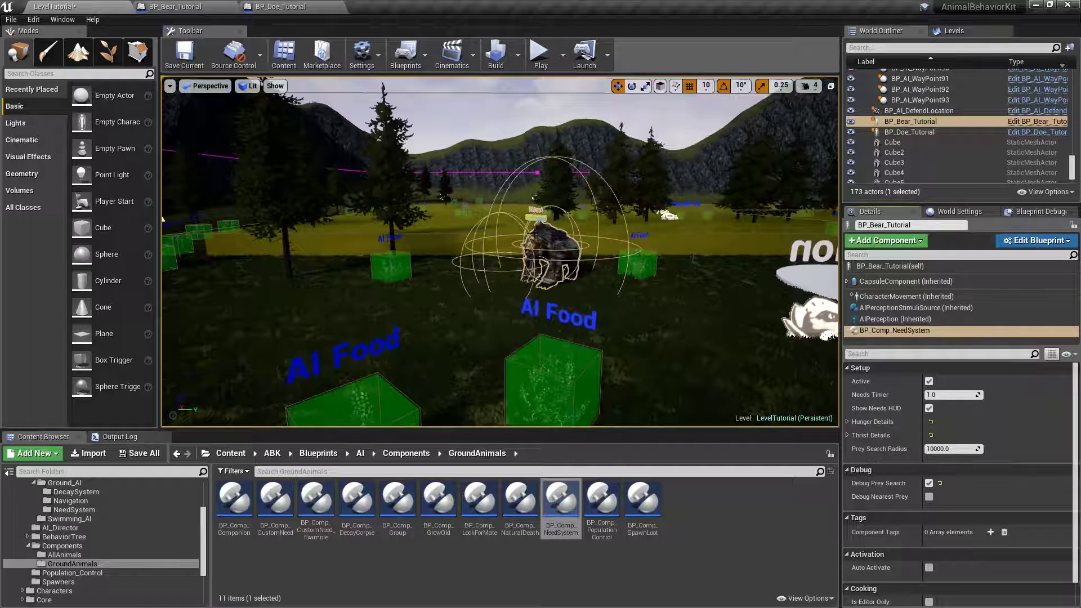
Set the Engage Behavior of the placed BP_Bear_Tutorial actor to Attack.
click(875, 266)
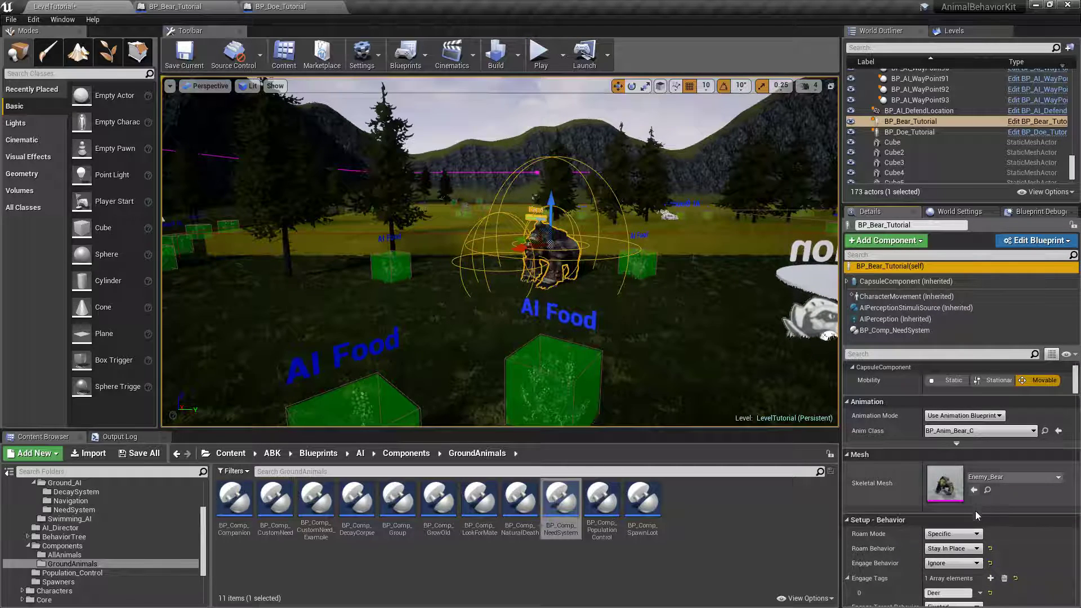
click(960, 563)
scroll(960, 562, down, 2)
click(938, 547)
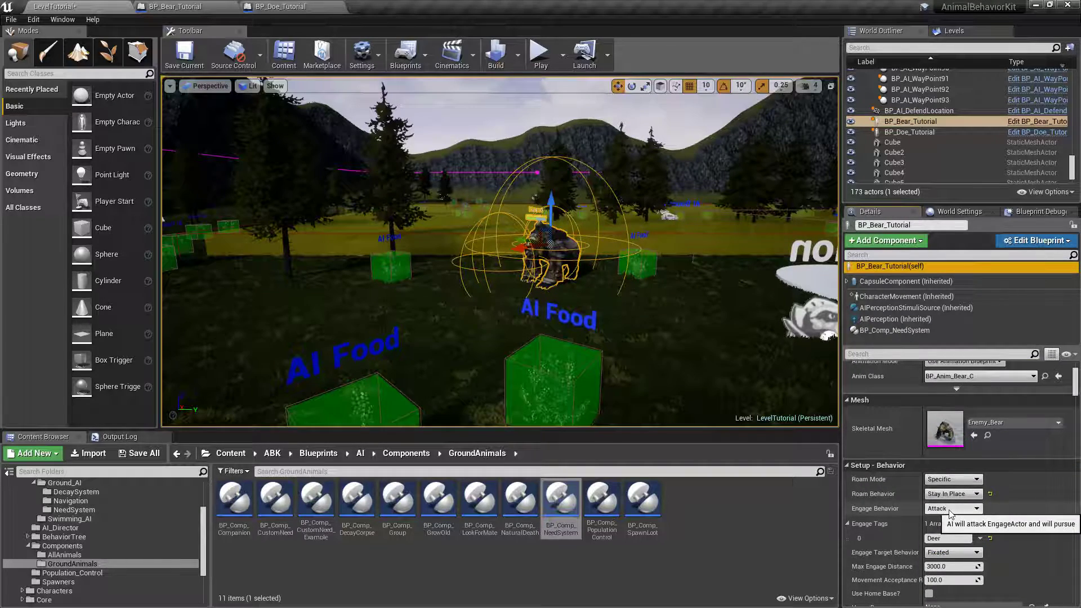
mouse_move(811, 388)
right_down()
mouse_move(619, 387)
mouse_move(806, 386)
right_up()
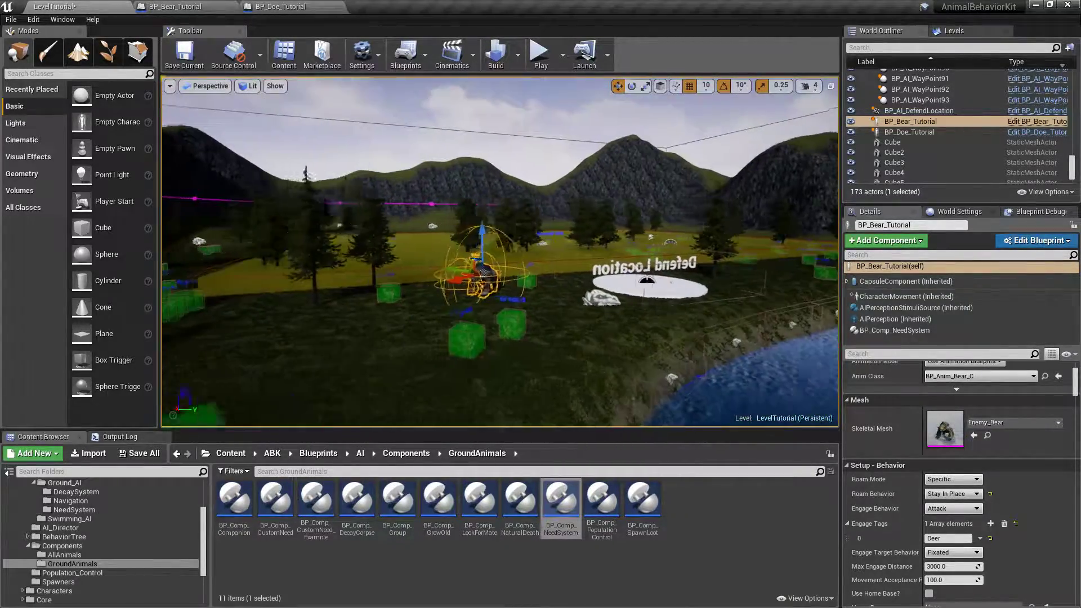
Play the level to test the hungry bear's search for prey, following it with the character, and end the session.
click(539, 53)
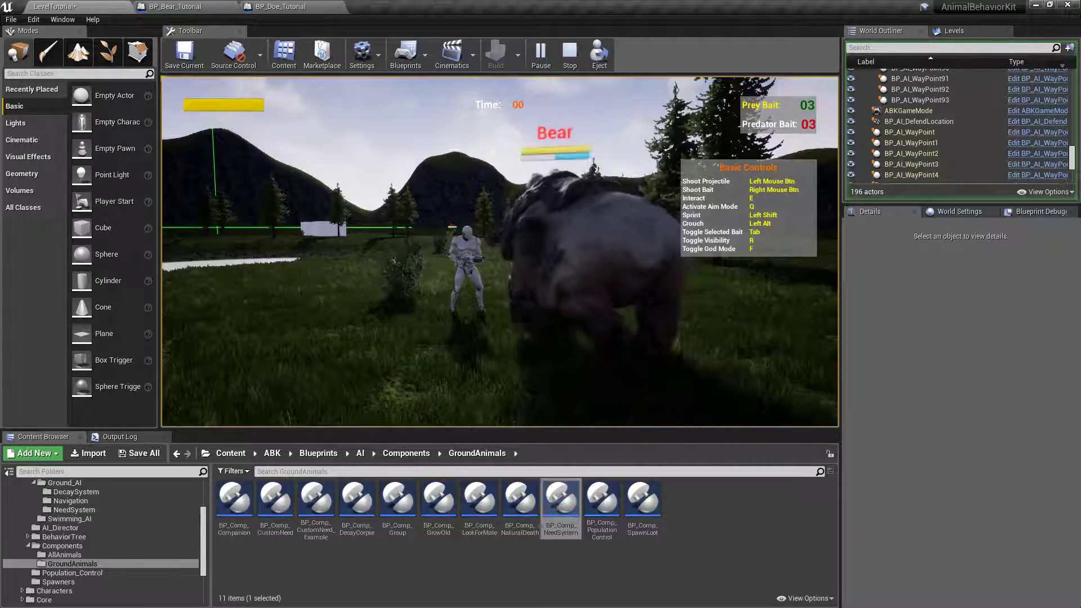
key(w)
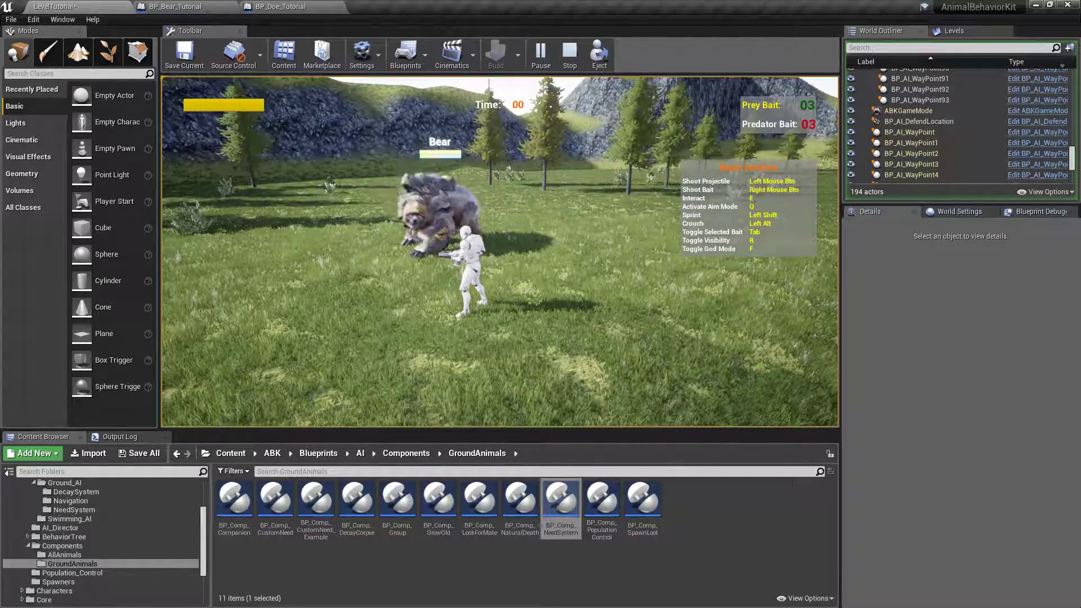
key(Escape)
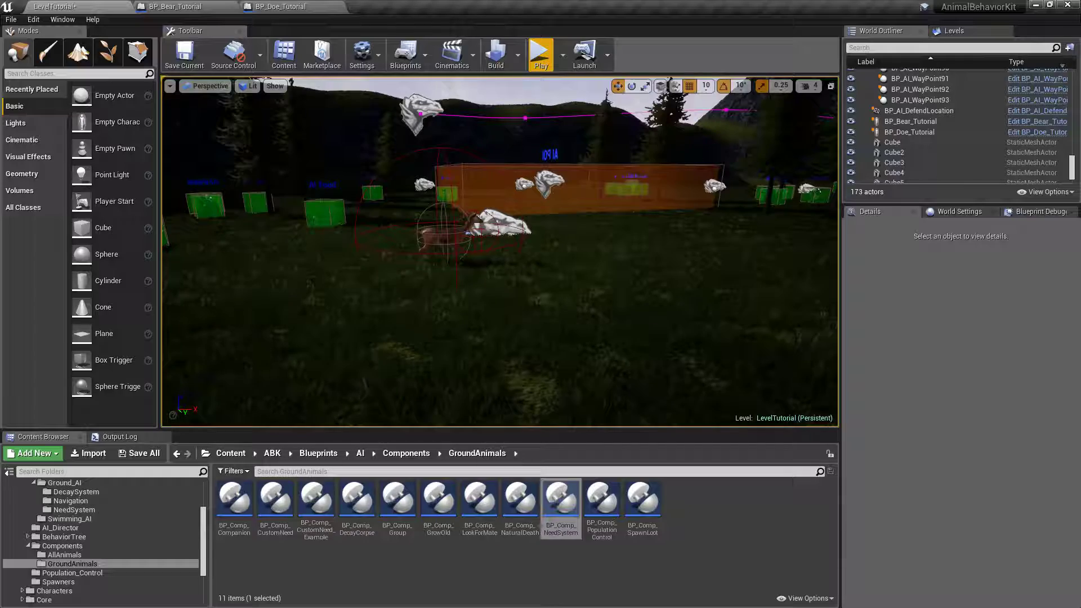
Disable Debug Prey Search in the placed bear's BP_Comp_NeedSystem component and save all modified content.
right_drag(519, 304, 518, 304)
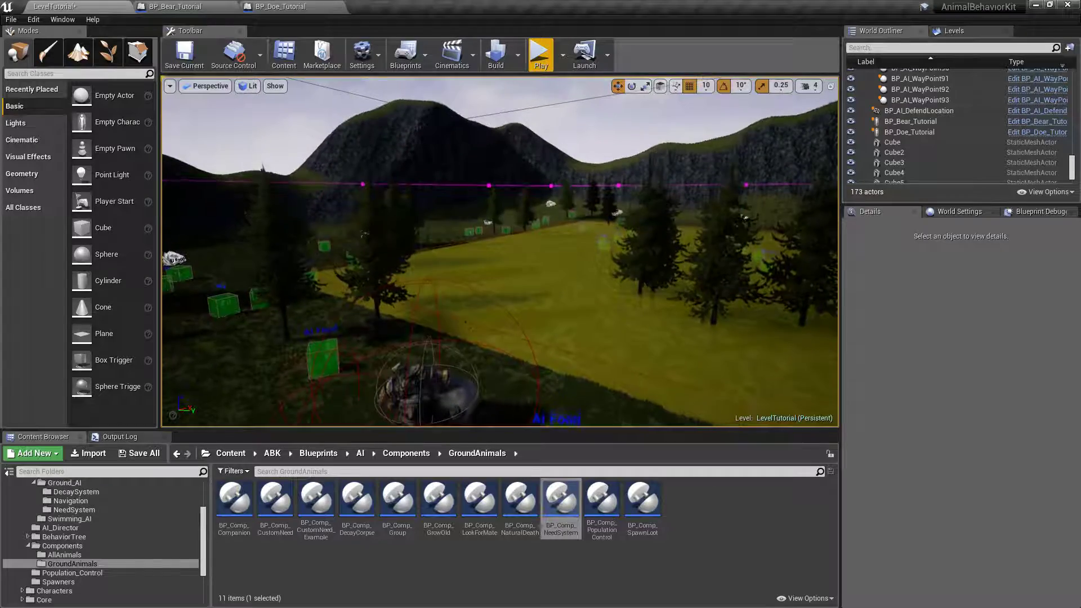
click(422, 378)
key(f)
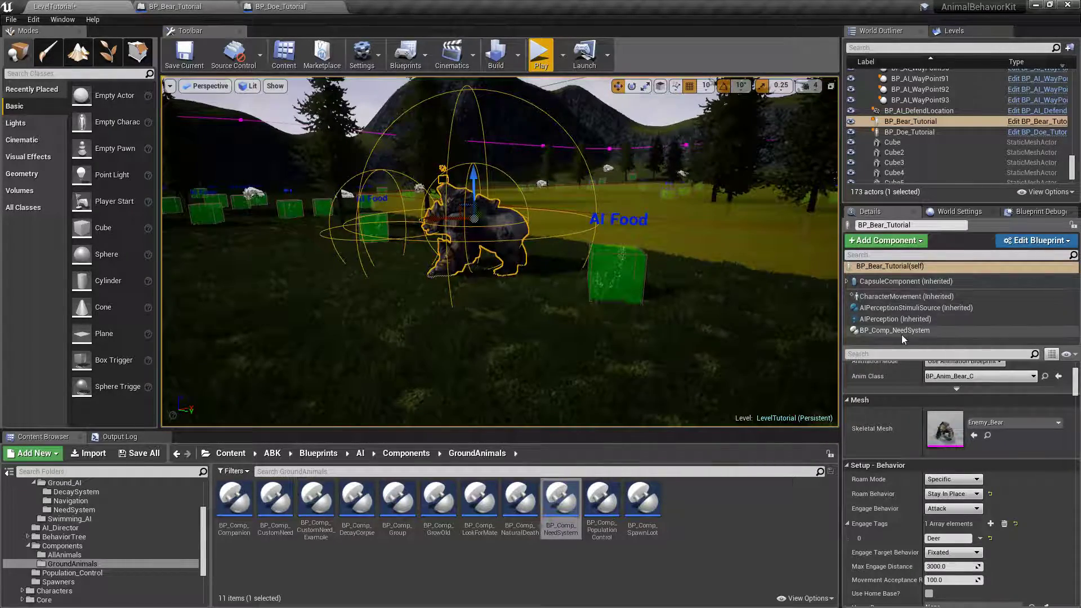
click(895, 331)
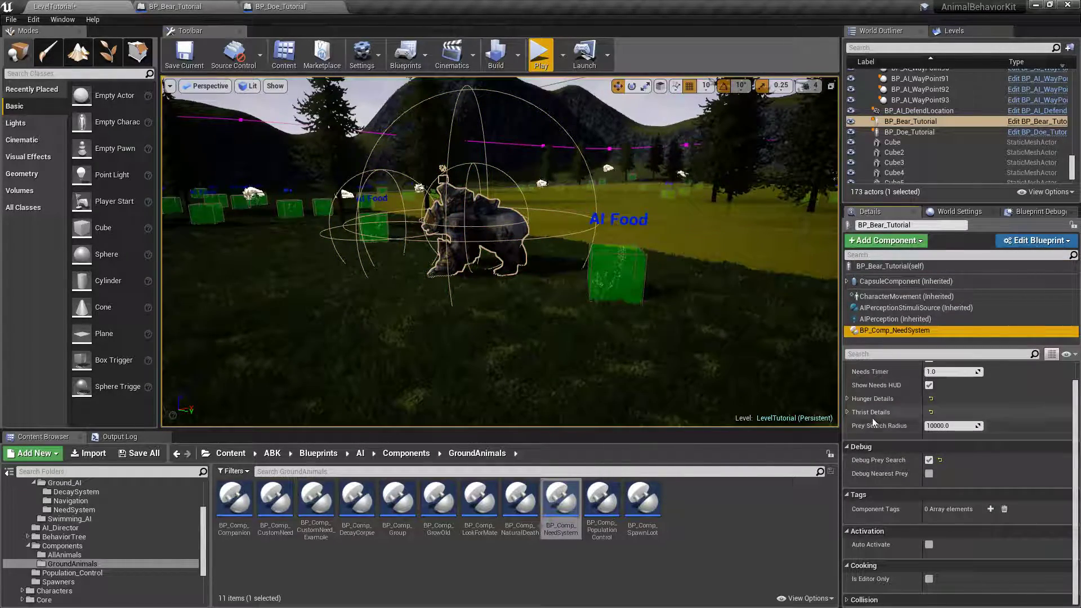
right_drag(519, 304, 519, 304)
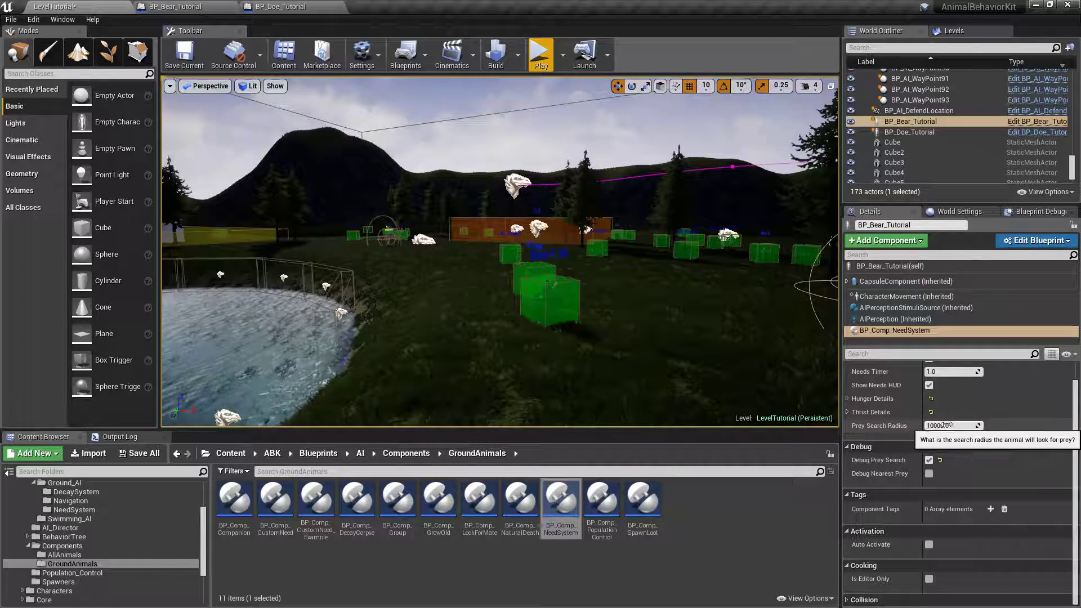
key(f)
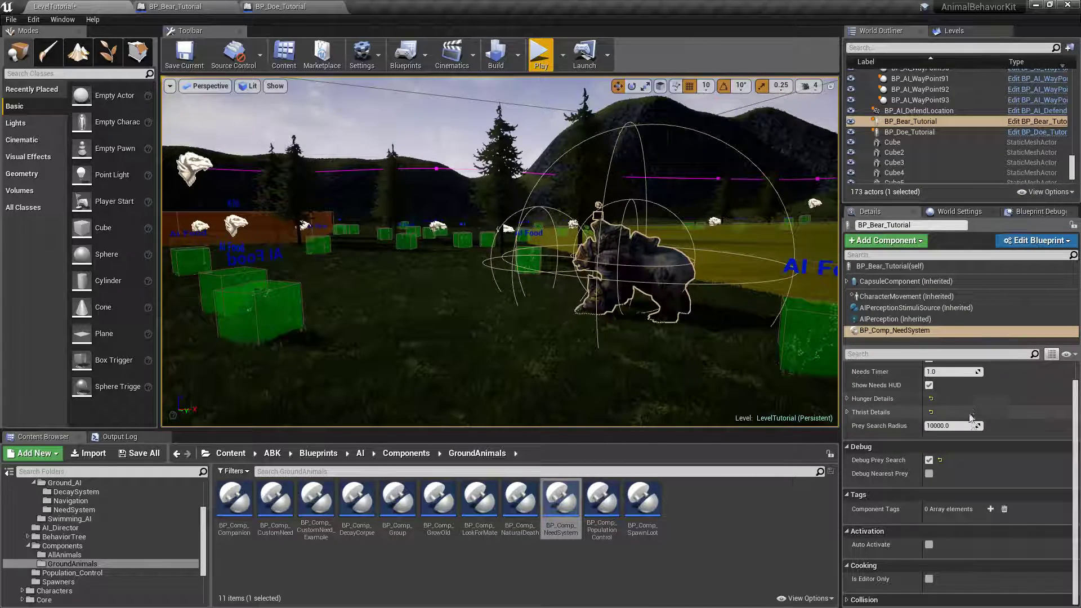
click(929, 460)
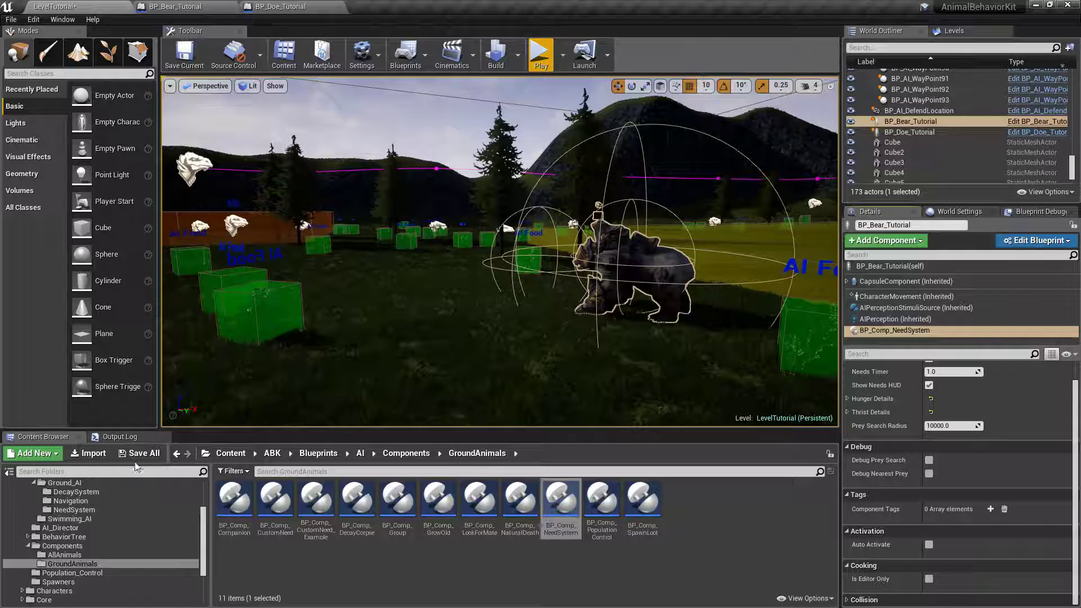
click(139, 454)
click(640, 412)
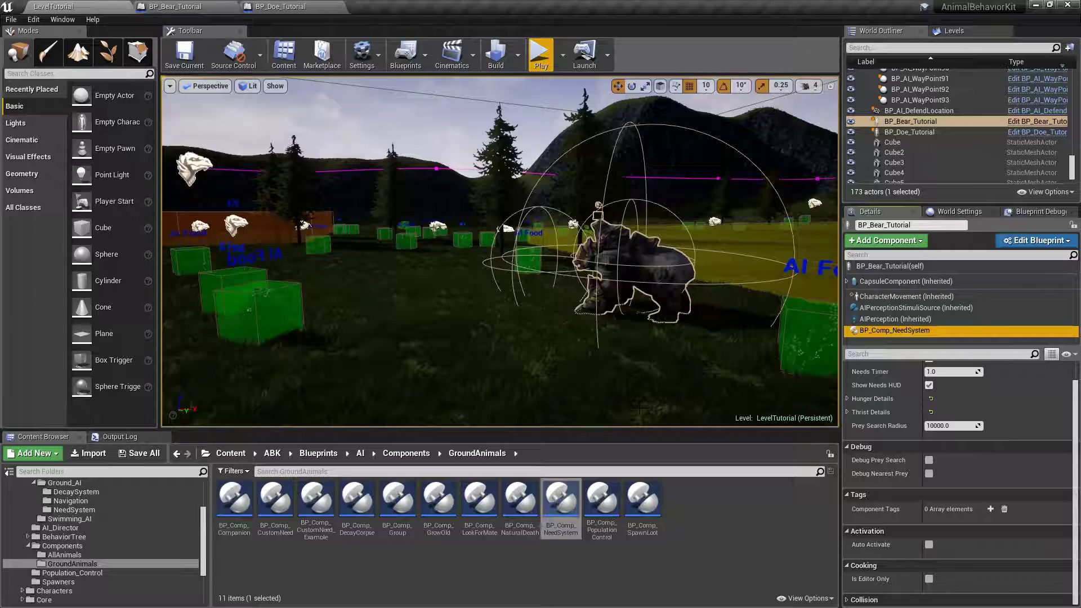
right_drag(563, 291, 563, 292)
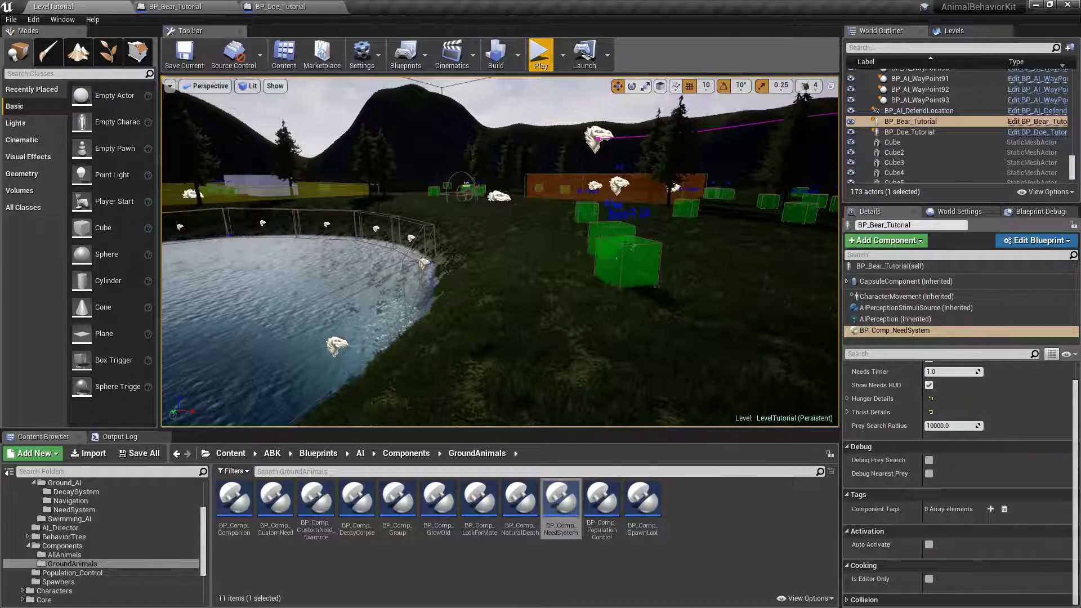
key(f)
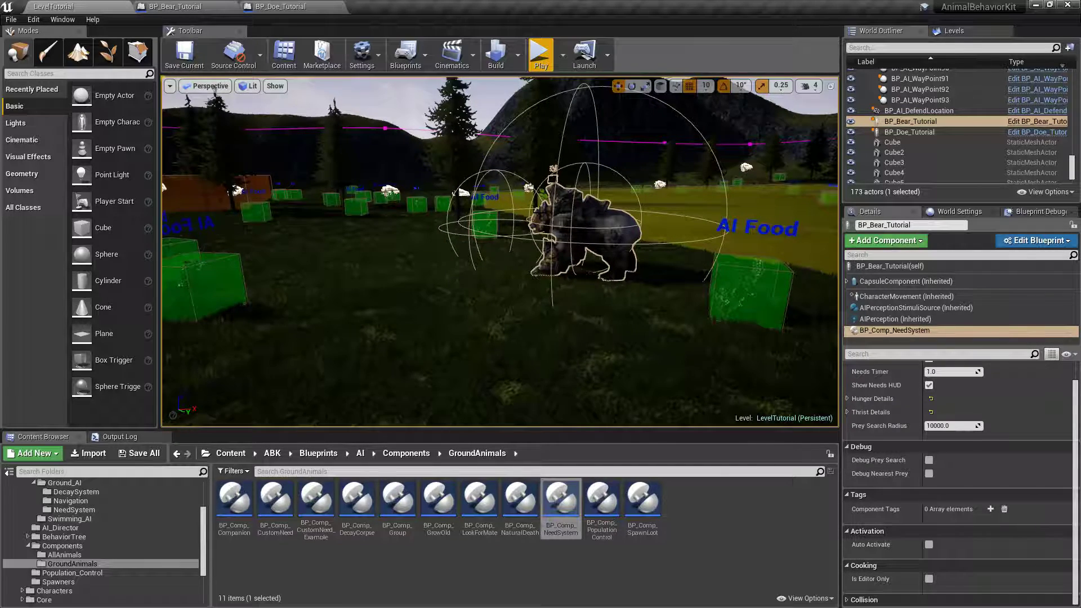
key(s)
right_drag(541, 212, 167, 203)
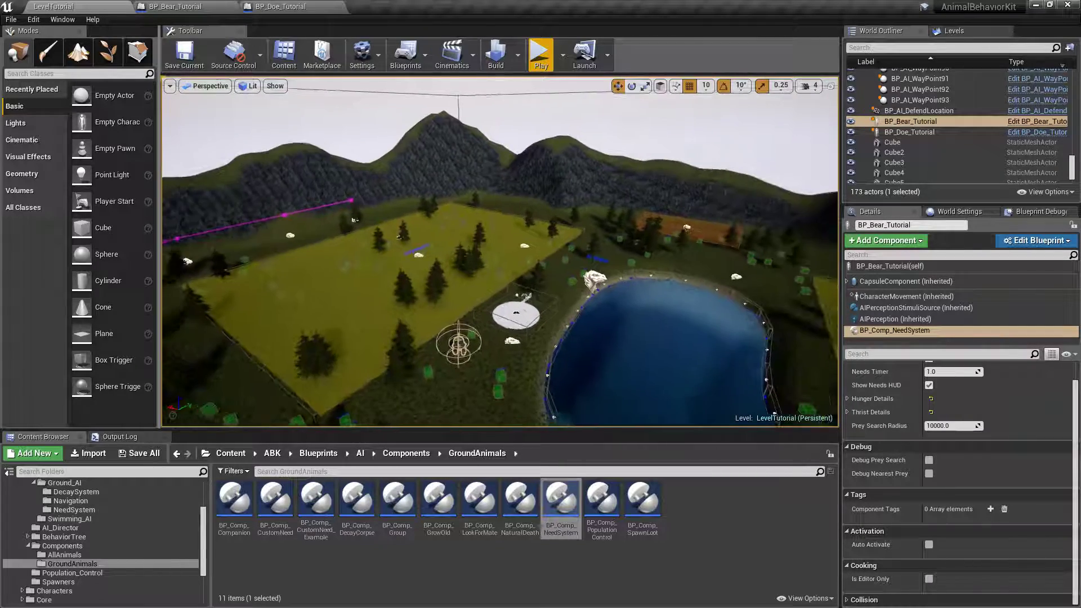
Focus on the placed BP_Bear_Tutorial actor and review its behavior setup, examining the Engage Behavior and Engage Tags.
key(f)
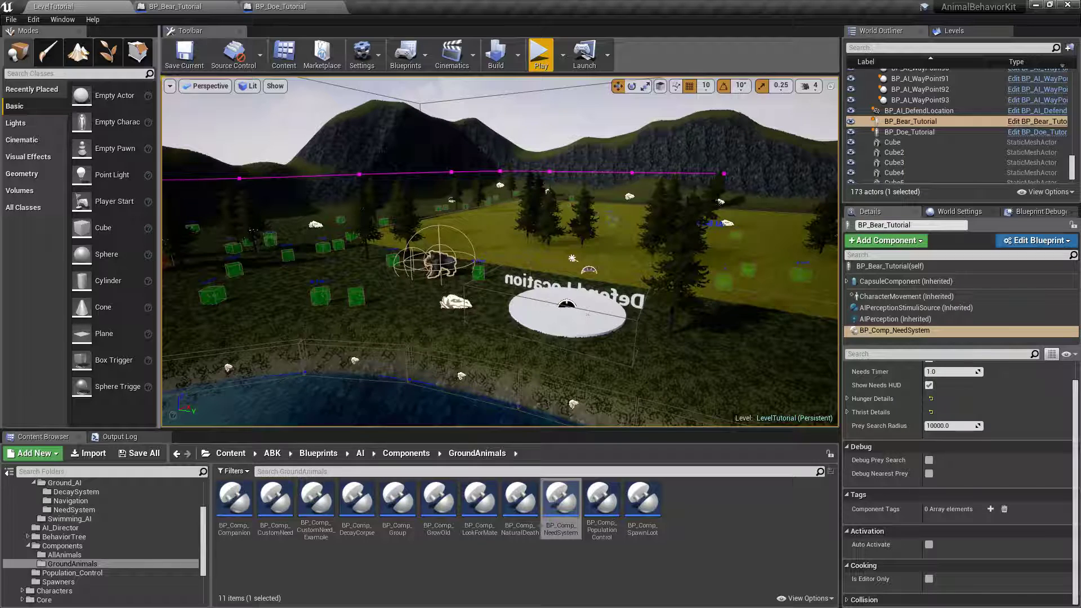
scroll(1071, 384, up, 1)
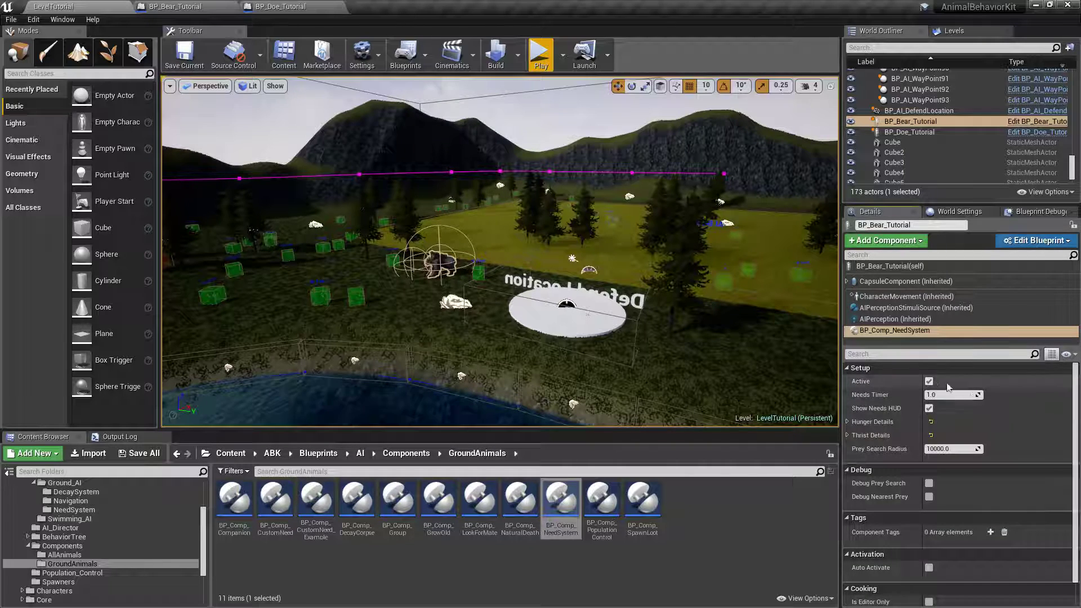
click(890, 267)
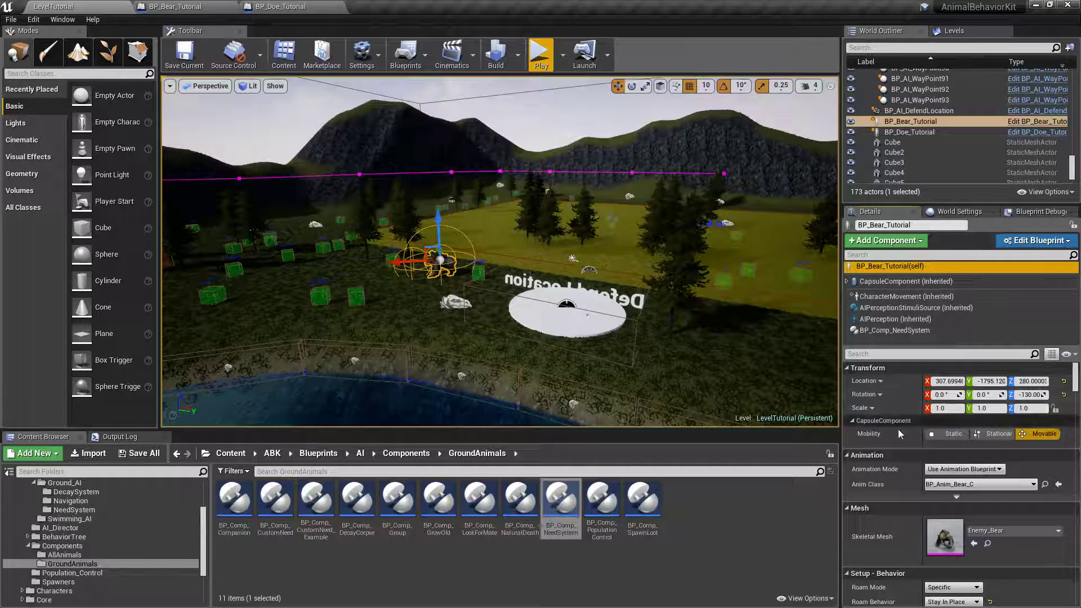
scroll(900, 436, down, 3)
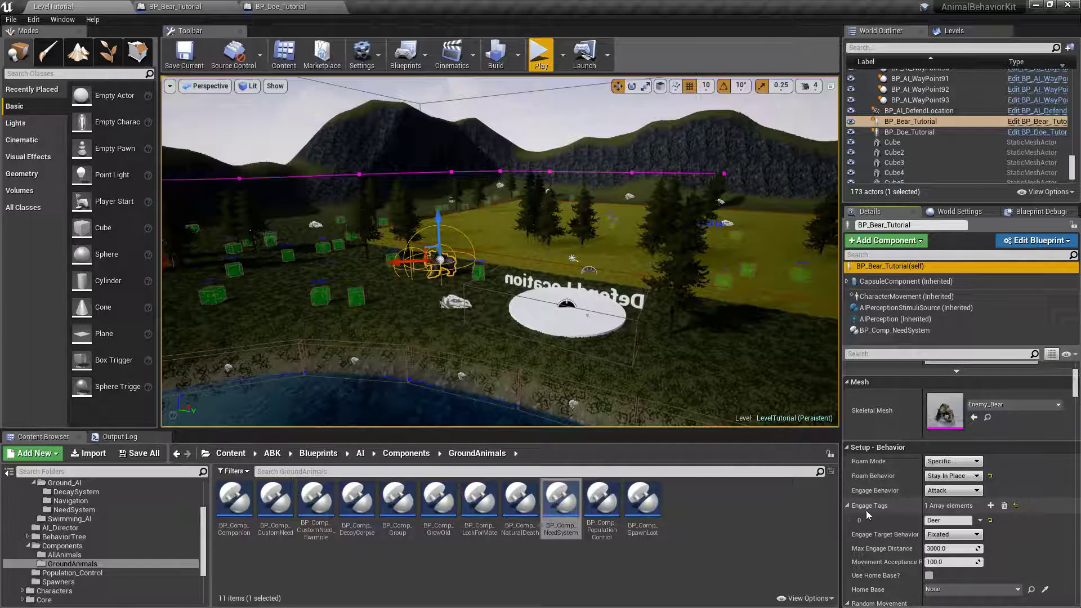
click(847, 506)
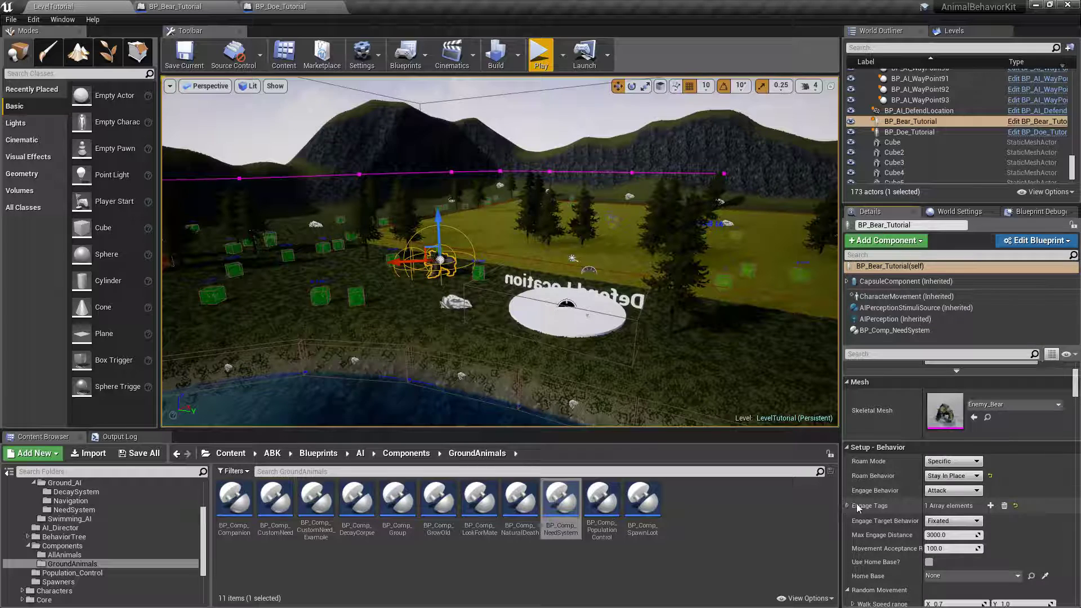
click(848, 506)
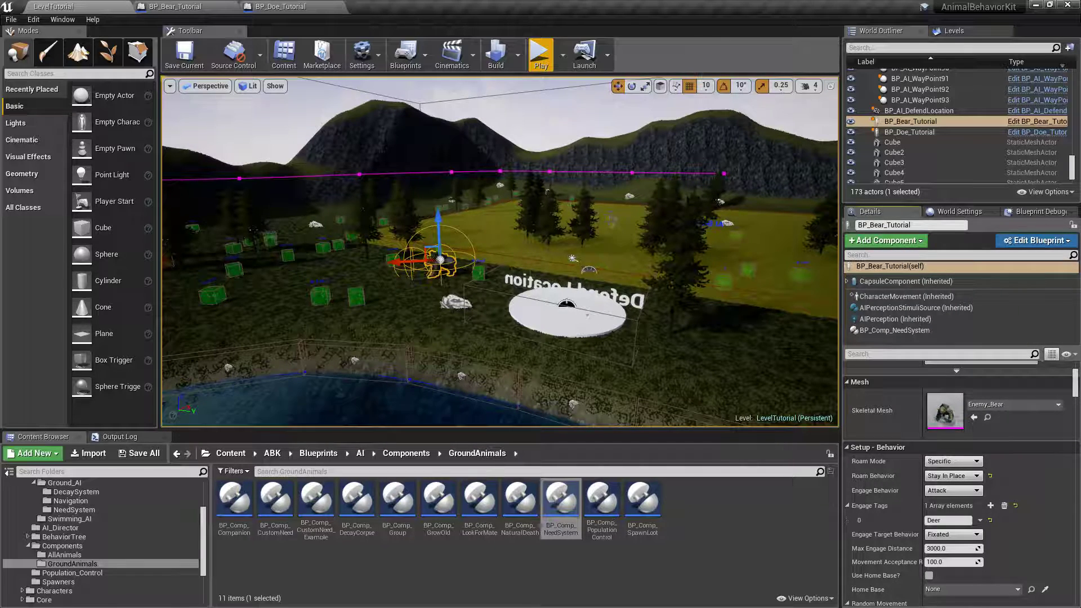
scroll(921, 418, up, 3)
scroll(901, 403, up, 2)
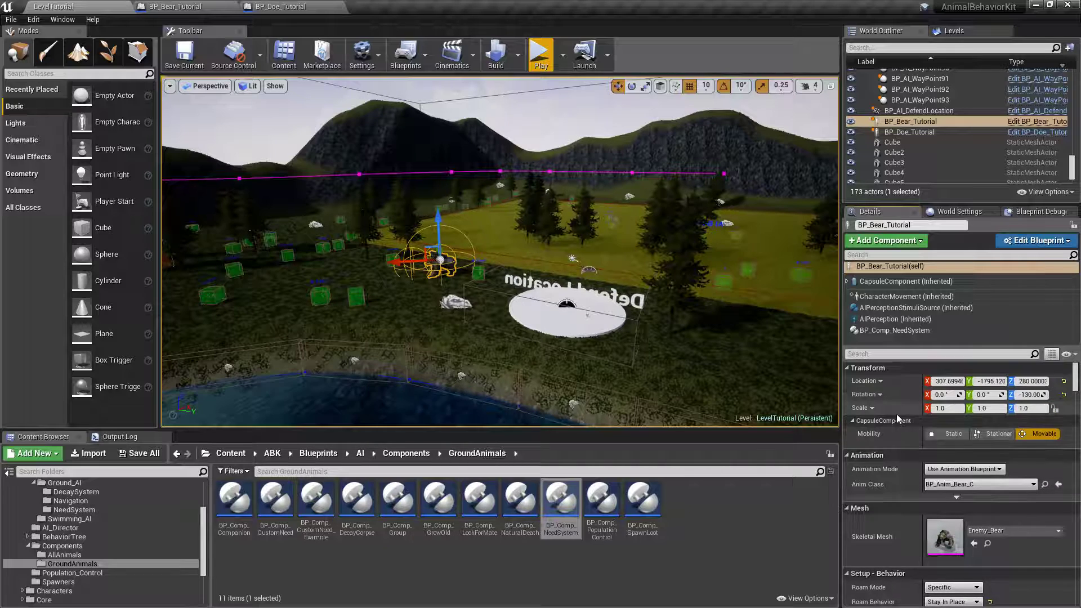